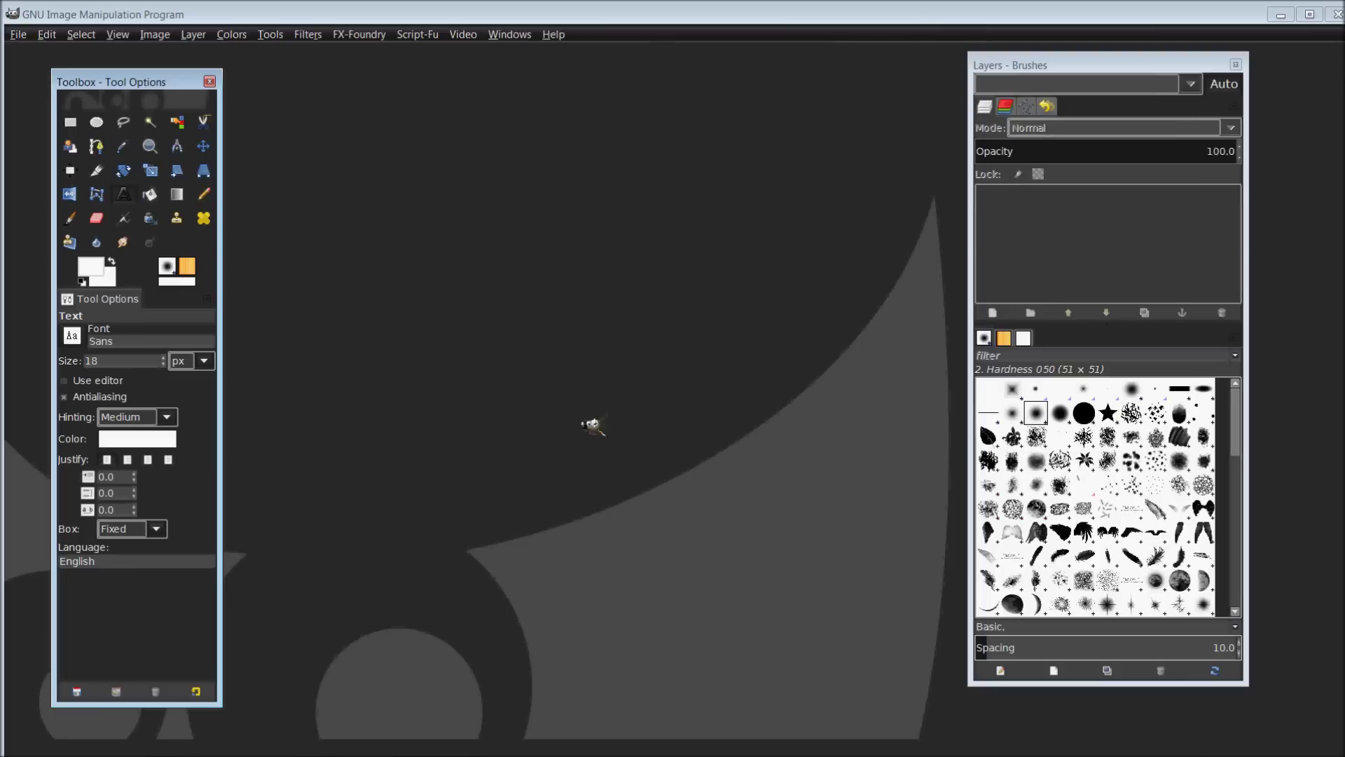
- Switch to the browser and review the GAP-2.6 for Gimp 2.6-Windows download page and its description
mouse_move(441, 754)
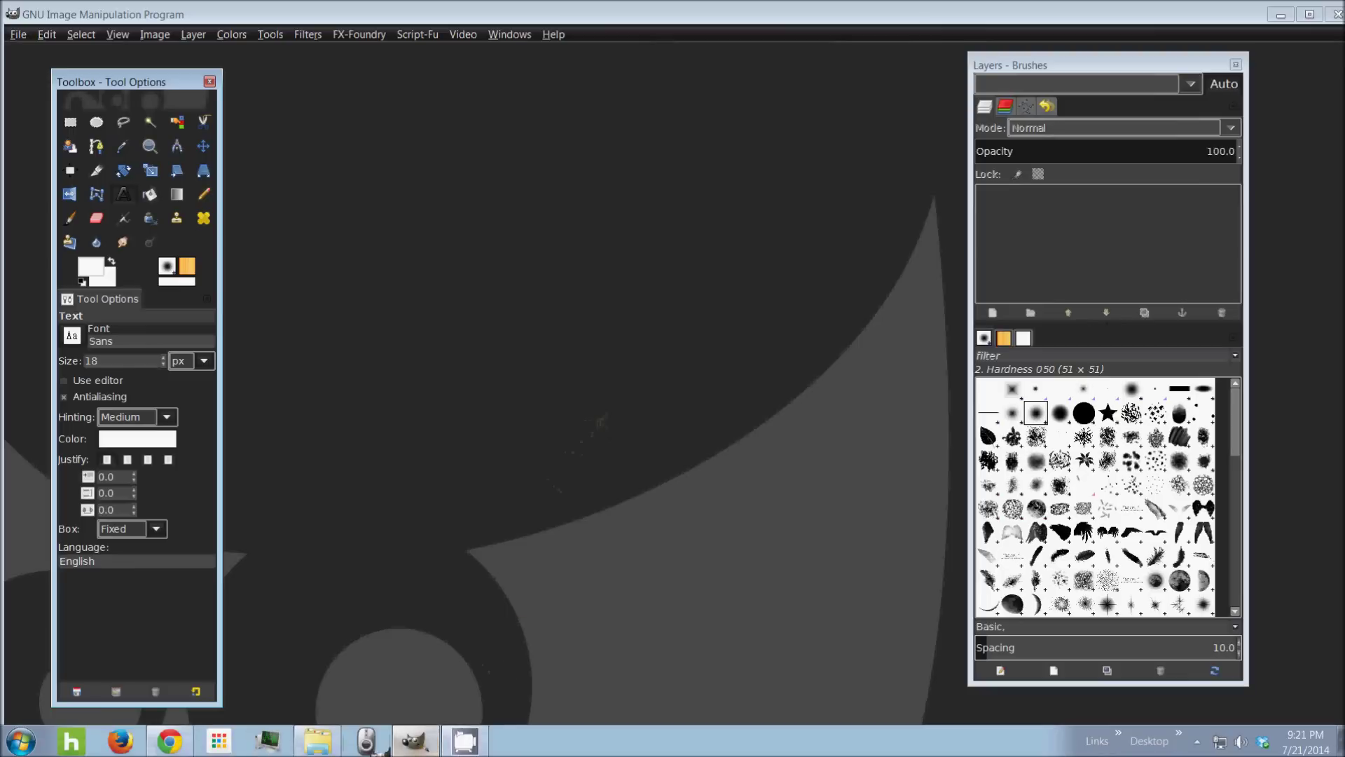
click(169, 741)
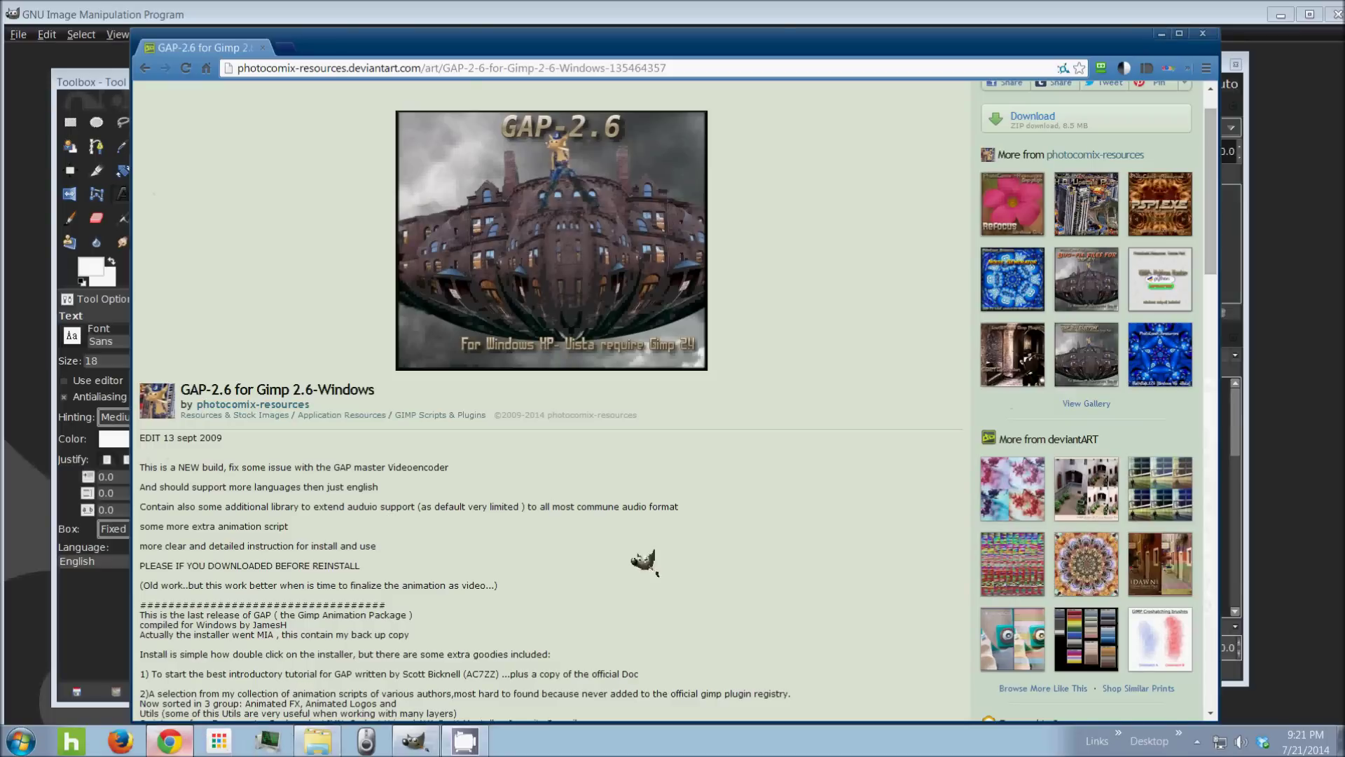
drag(886, 45, 939, 56)
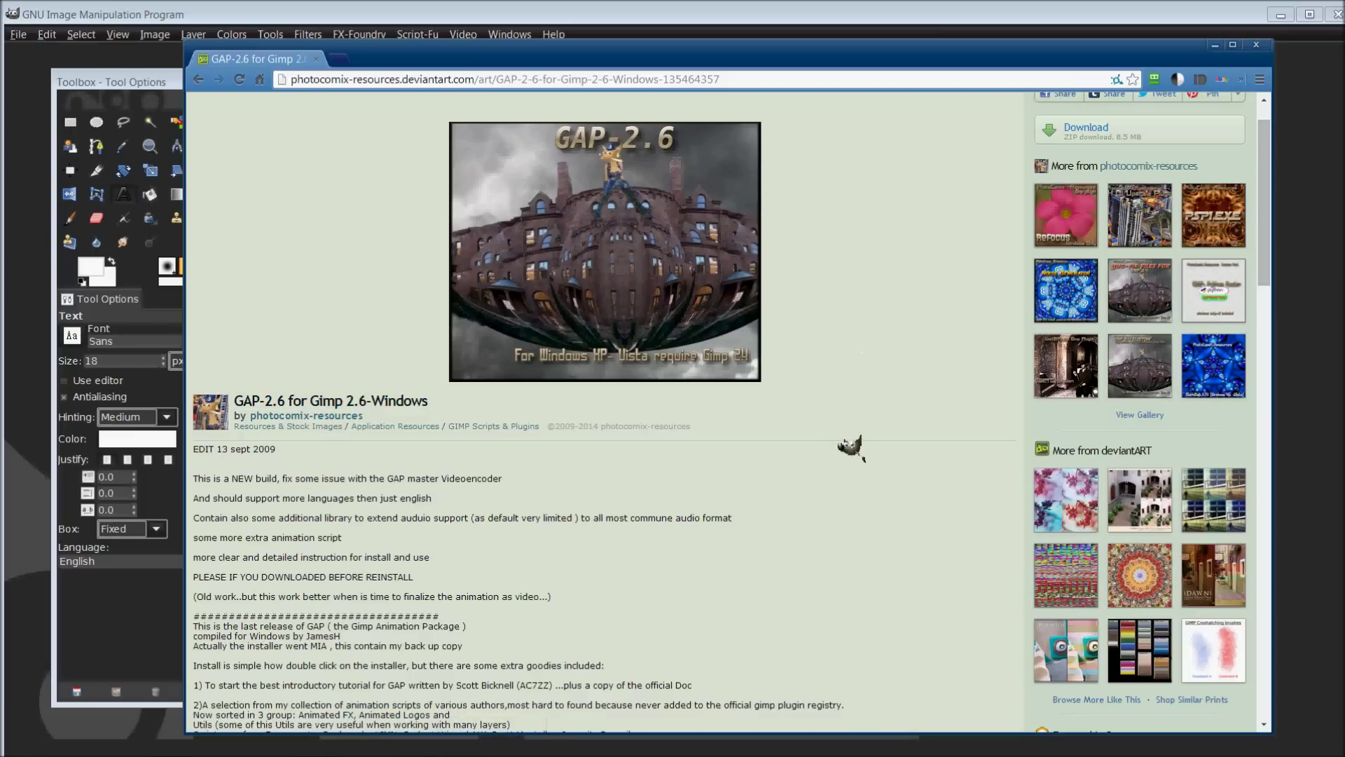
scroll(1009, 238, up, 1)
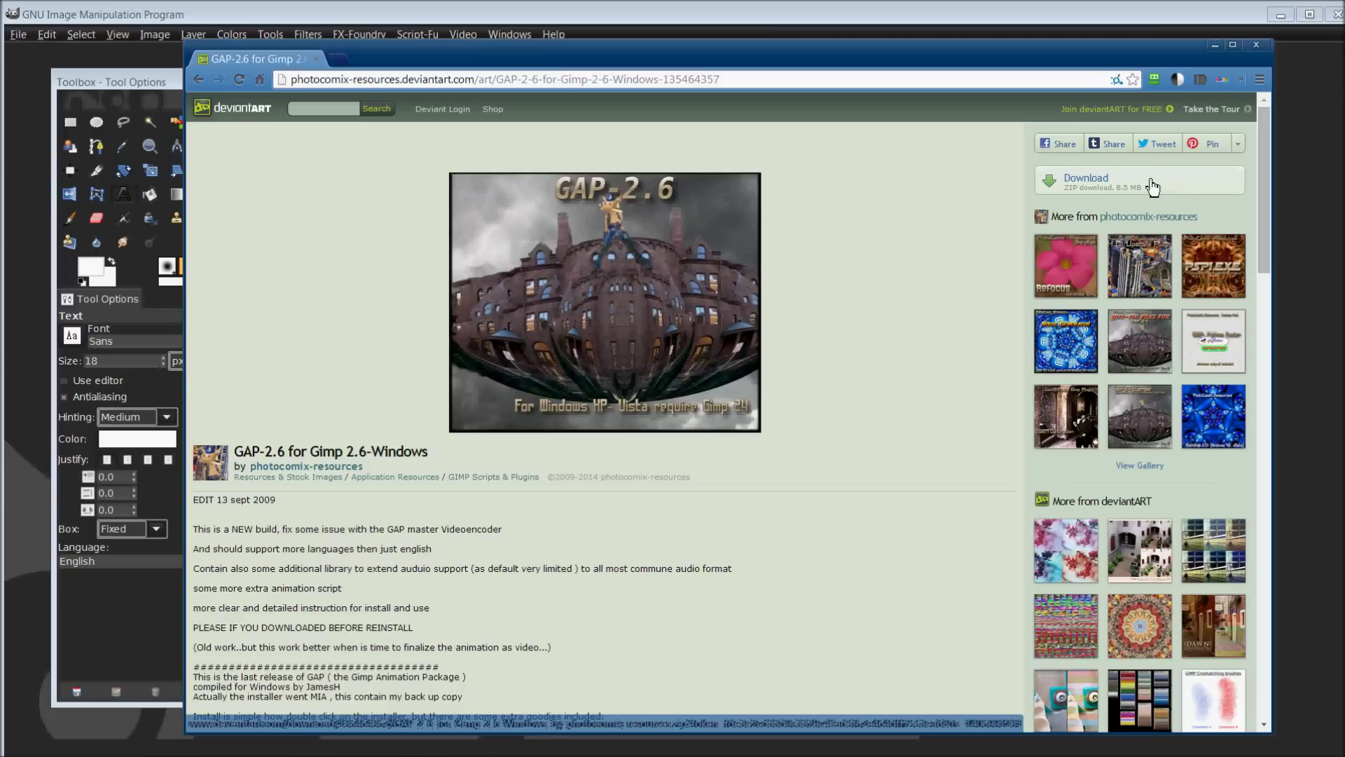
scroll(995, 243, down, 2)
scroll(1002, 245, down, 3)
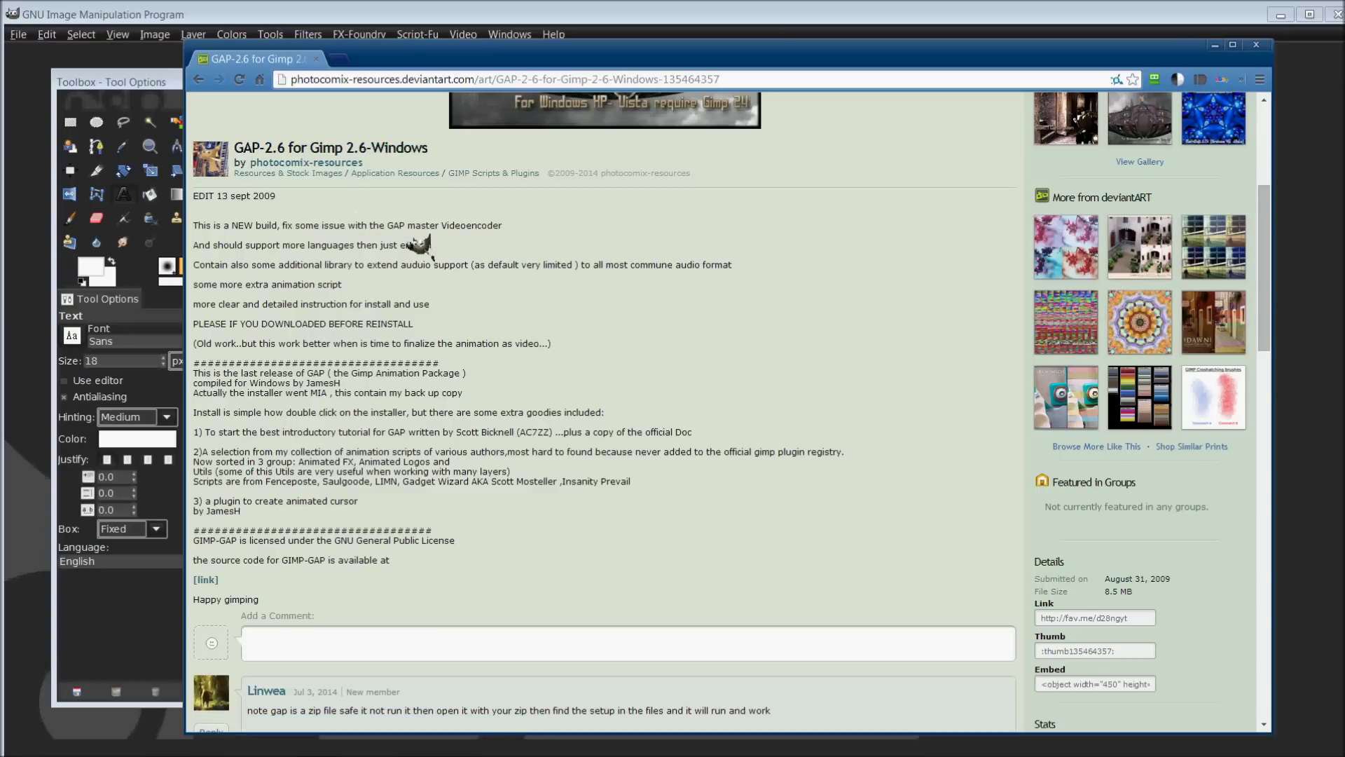
scroll(811, 348, up, 3)
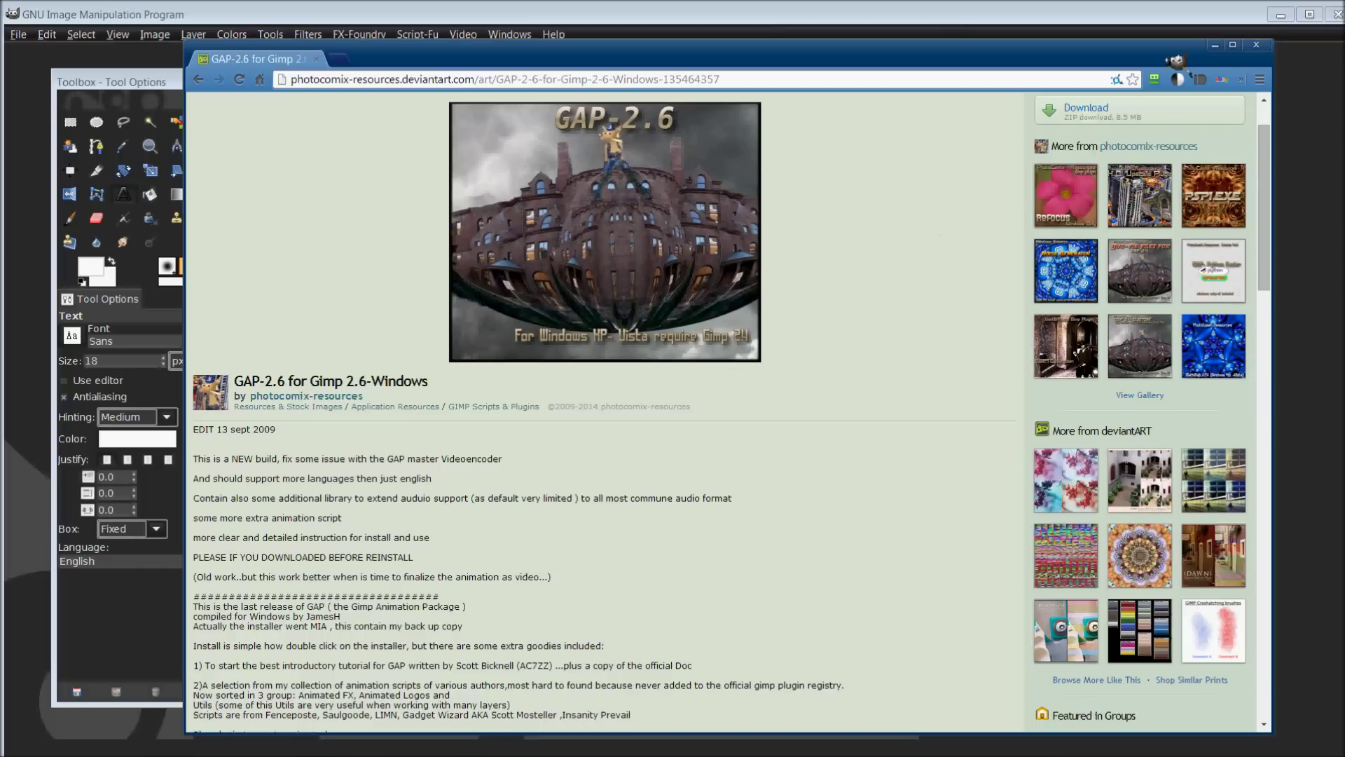
click(1222, 49)
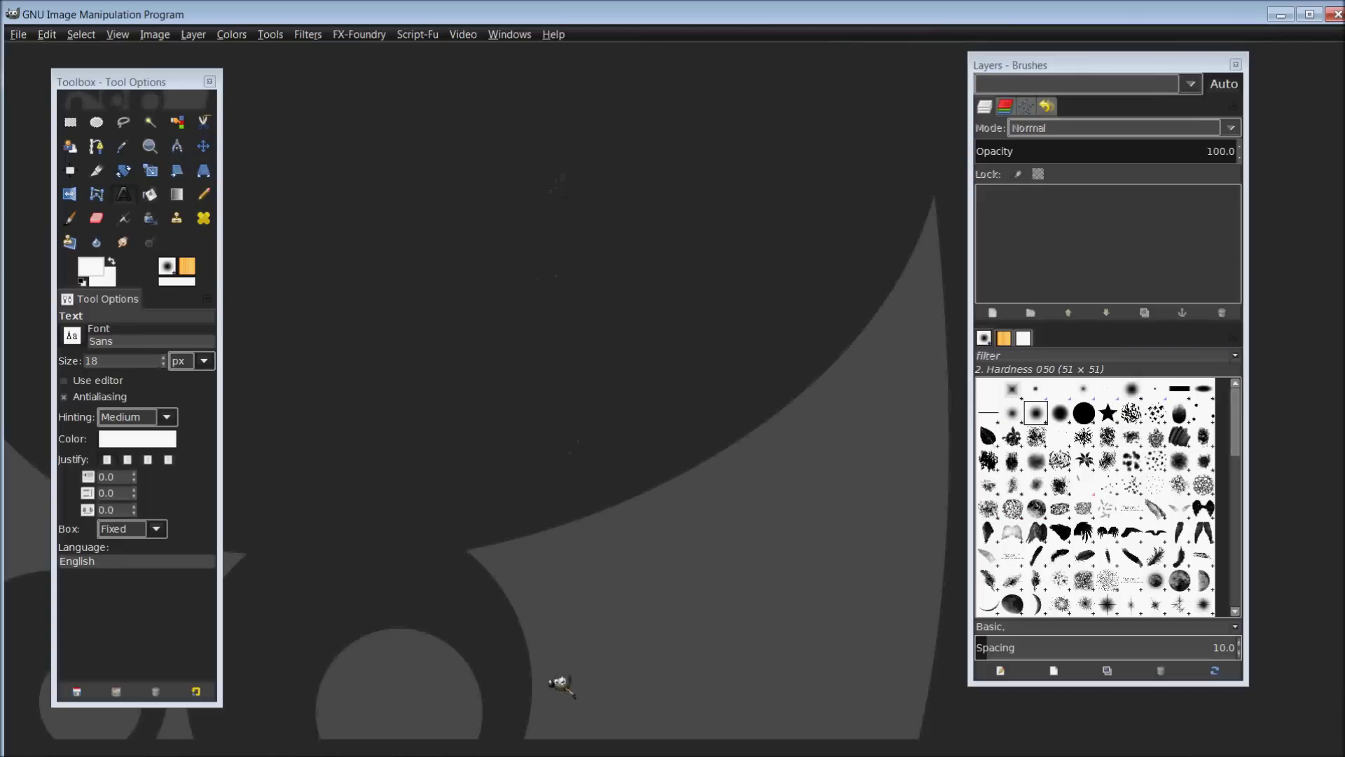
- Switch to the file explorer and open the 535 x 535 gimp GIF from Pictures > Graphics > Misc Graphics in GIMP
mouse_move(421, 752)
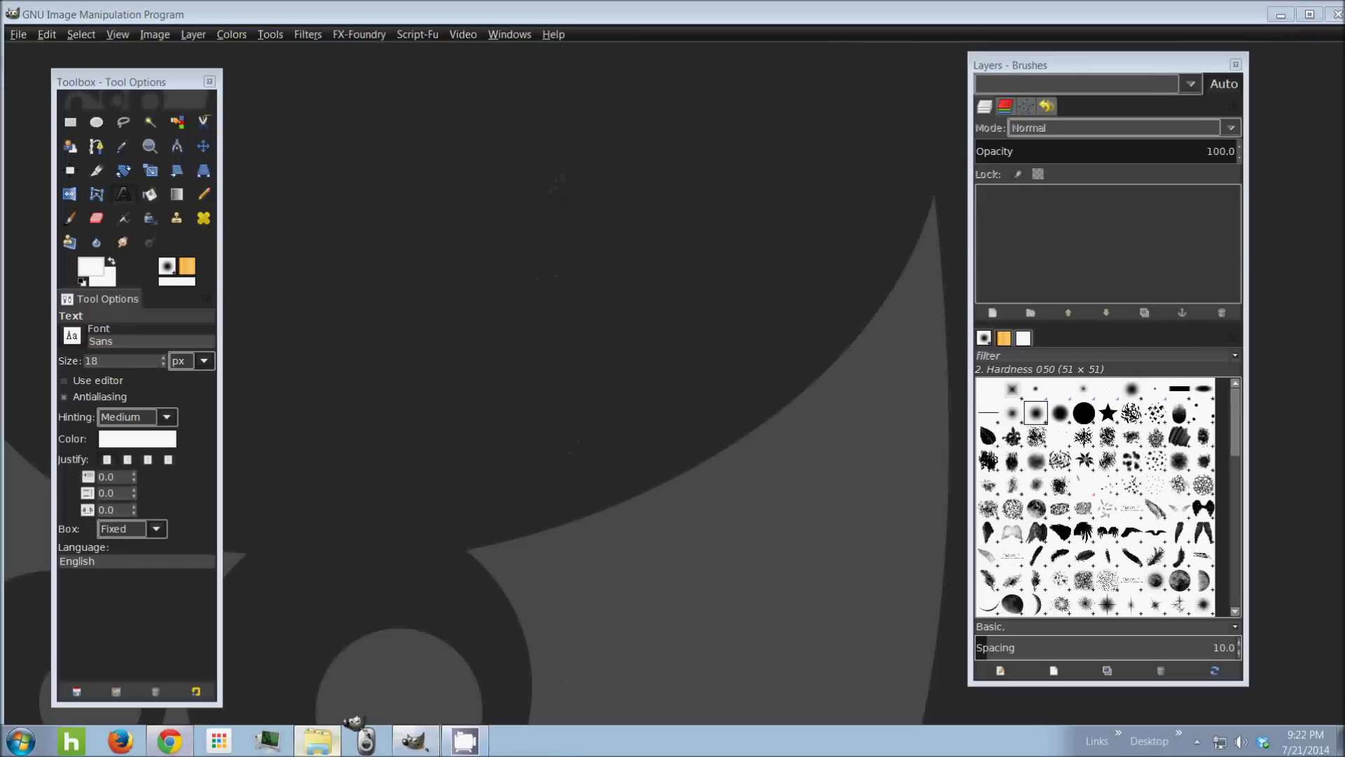
click(317, 741)
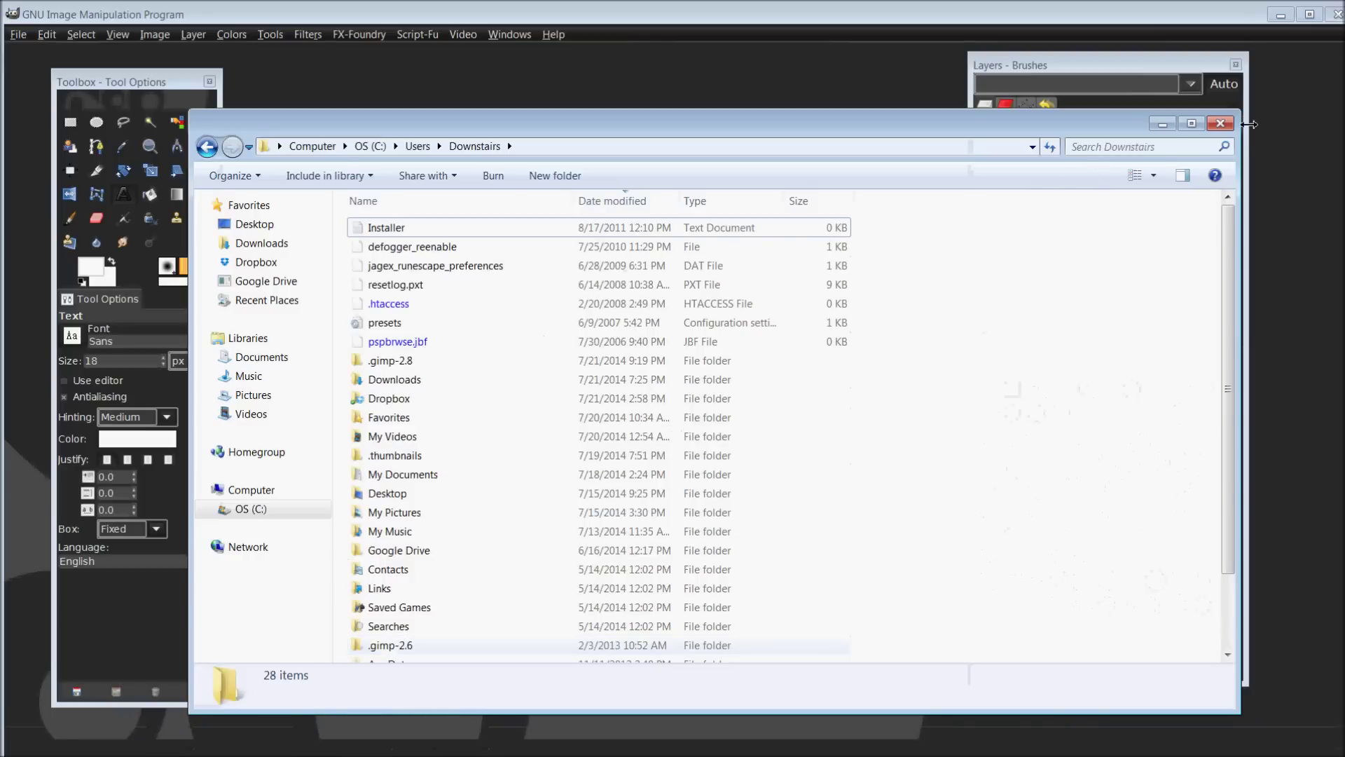
click(252, 397)
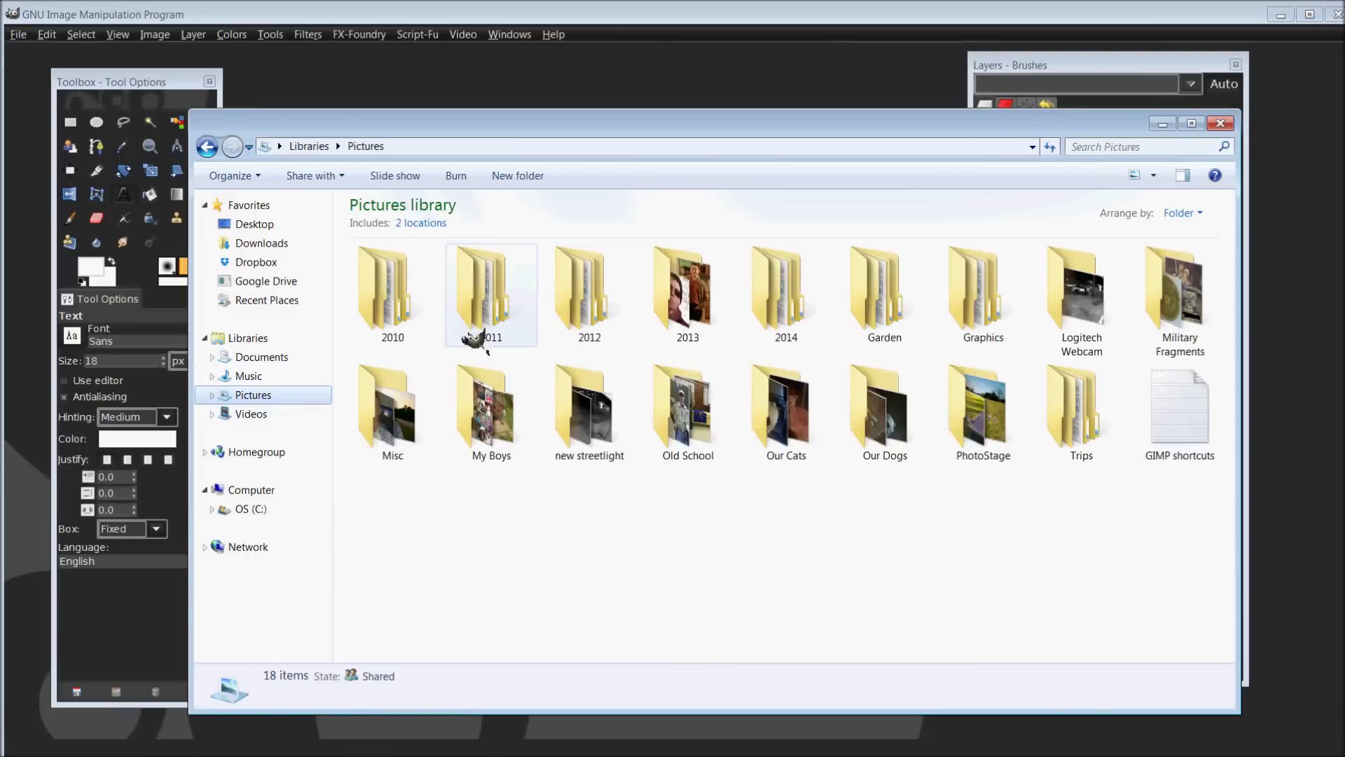
double_click(981, 291)
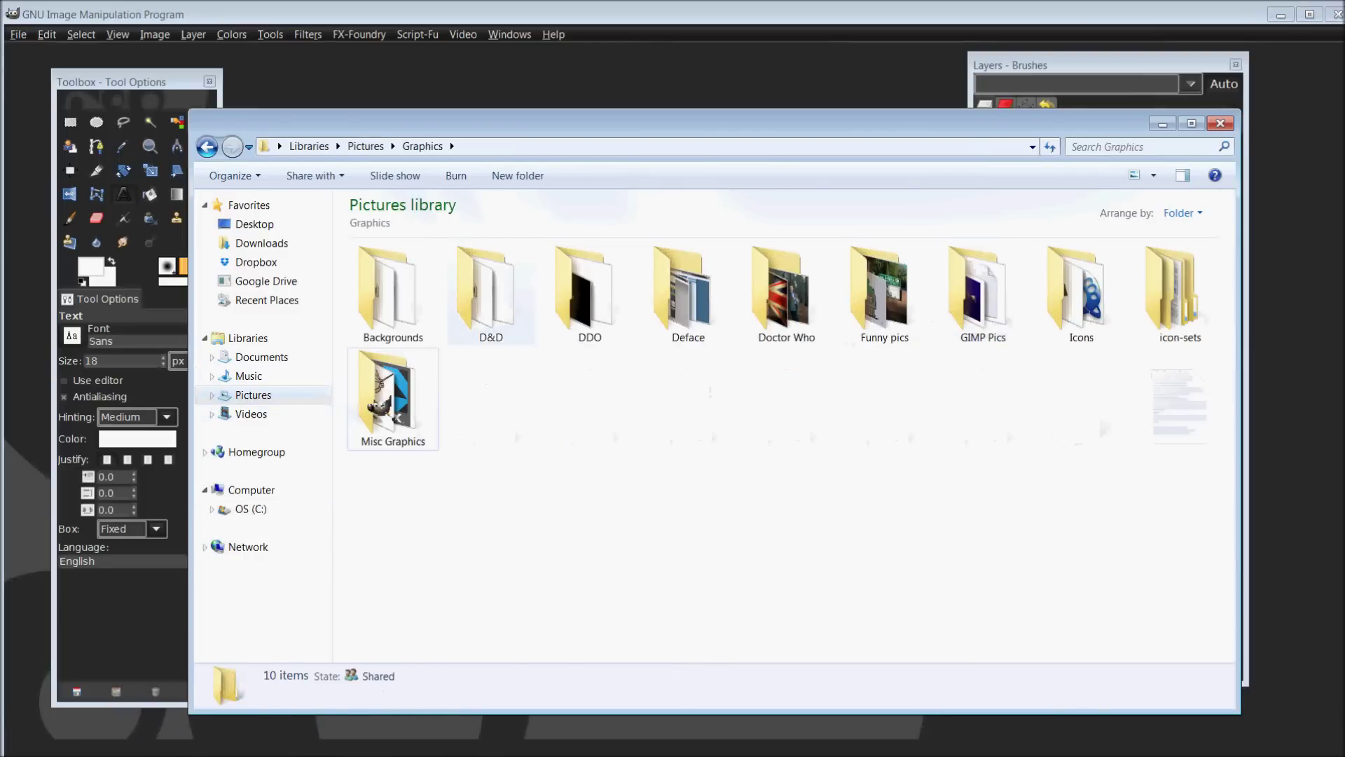
double_click(382, 409)
scroll(581, 407, down, 5)
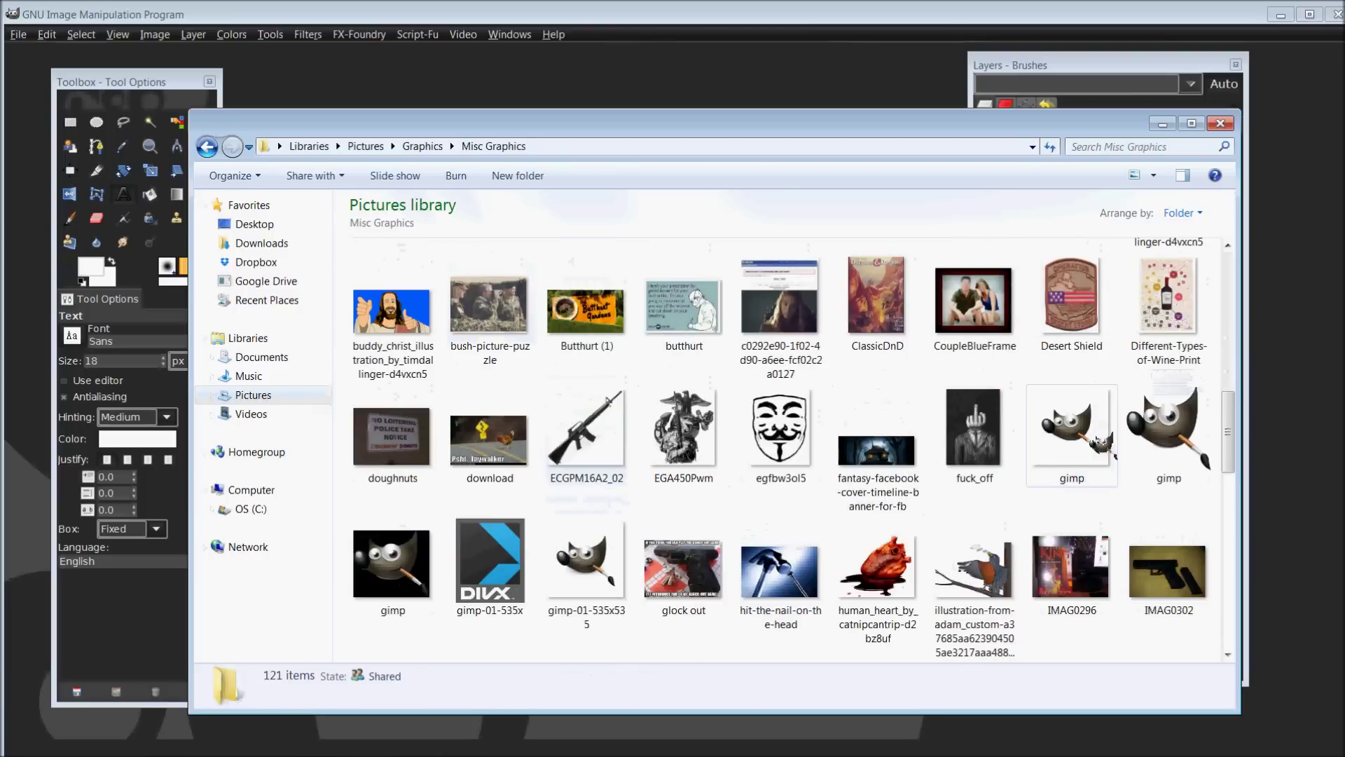
right_click(1098, 438)
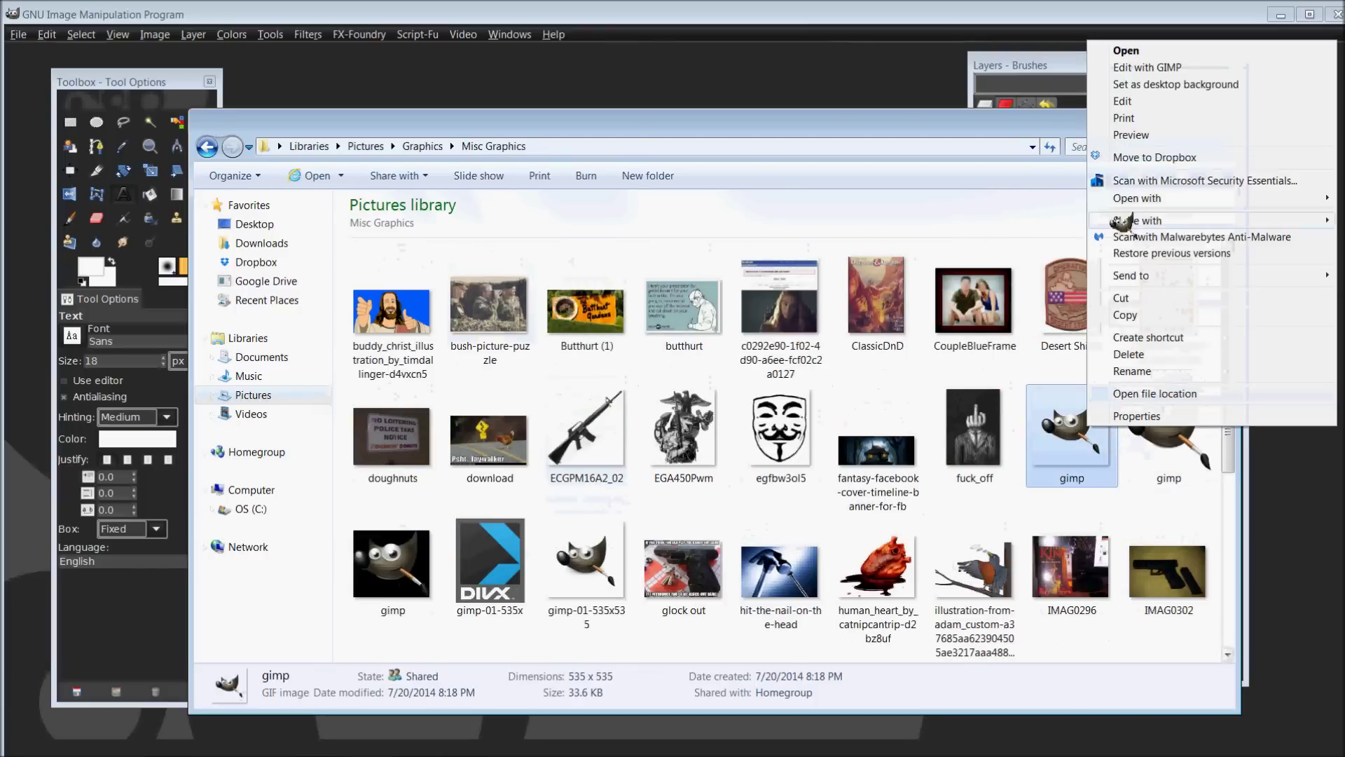
click(1169, 67)
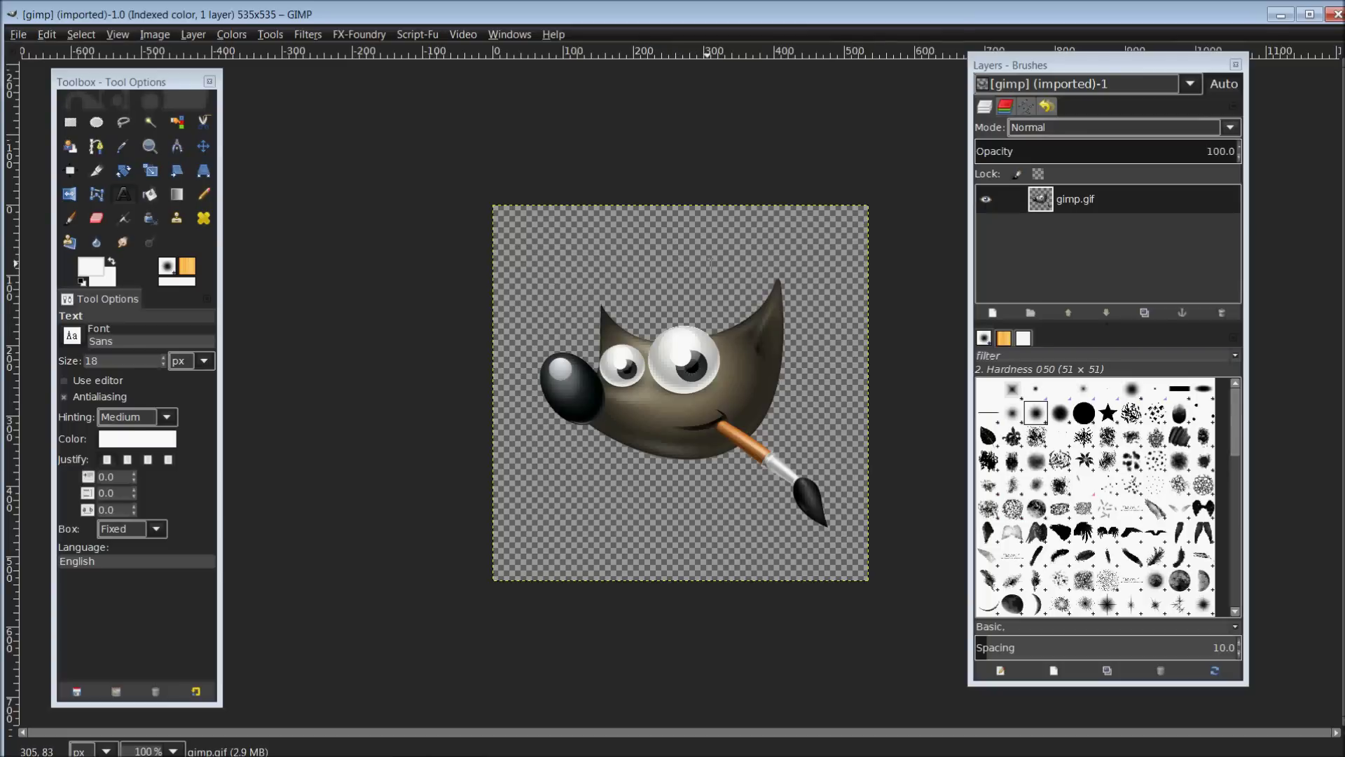
- Select the mascot using Alpha to Selection on the gimp.gif layer and copy the visible pixels
drag(1044, 202, 1055, 214)
right_click(1054, 213)
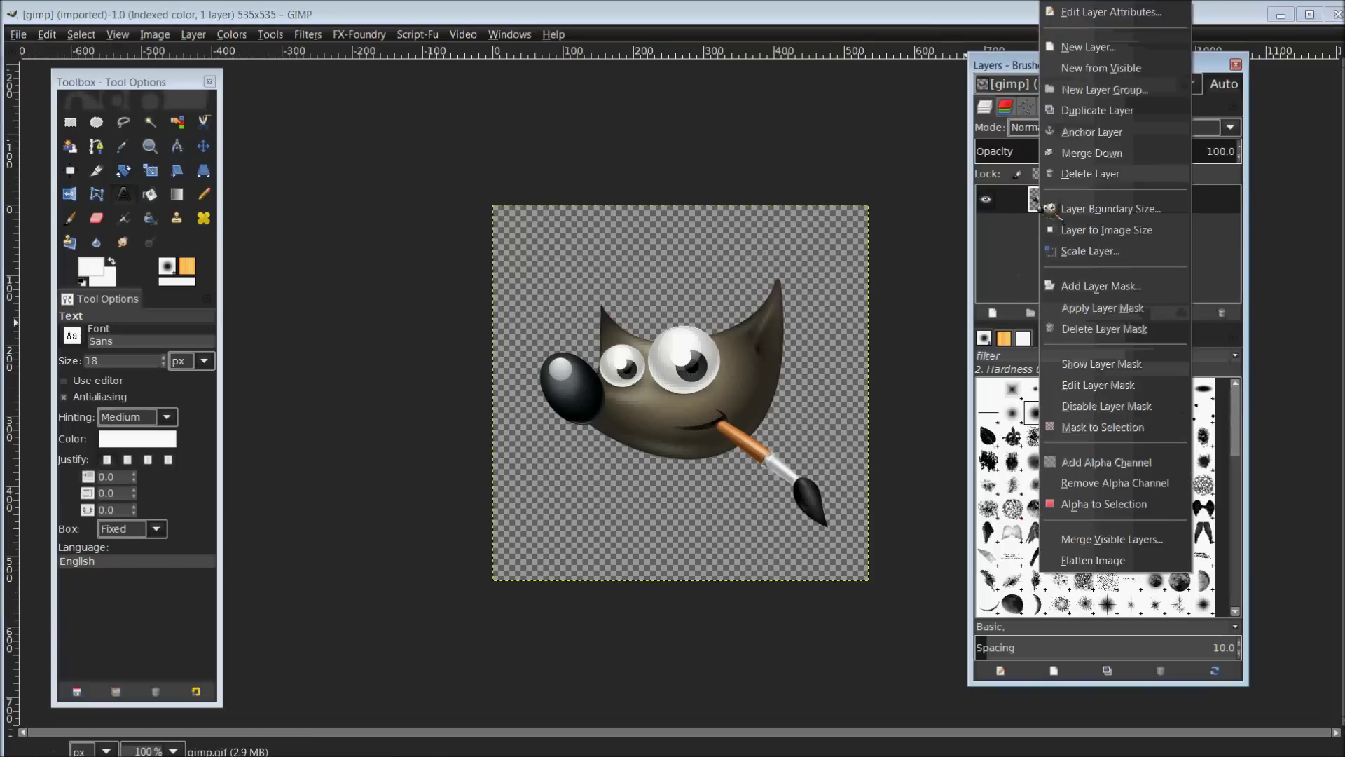
click(1111, 505)
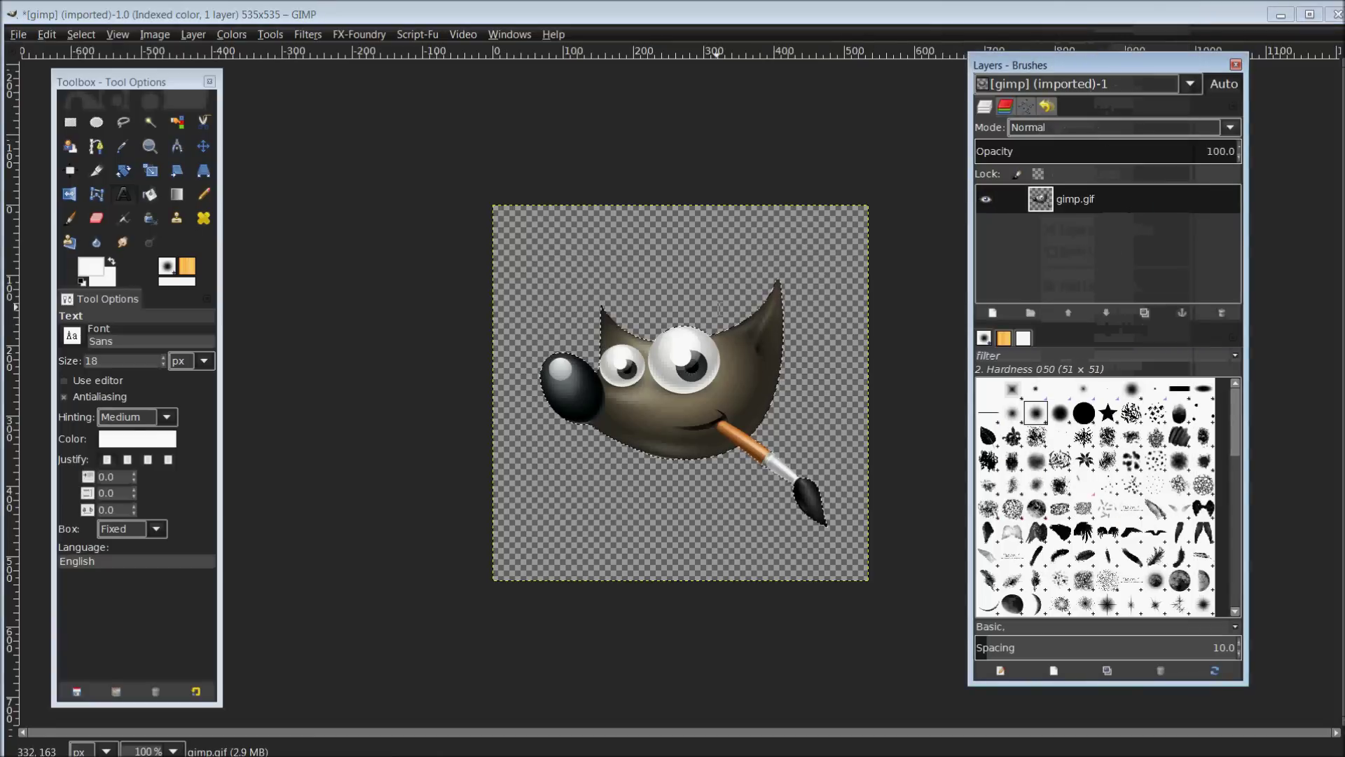
click(59, 35)
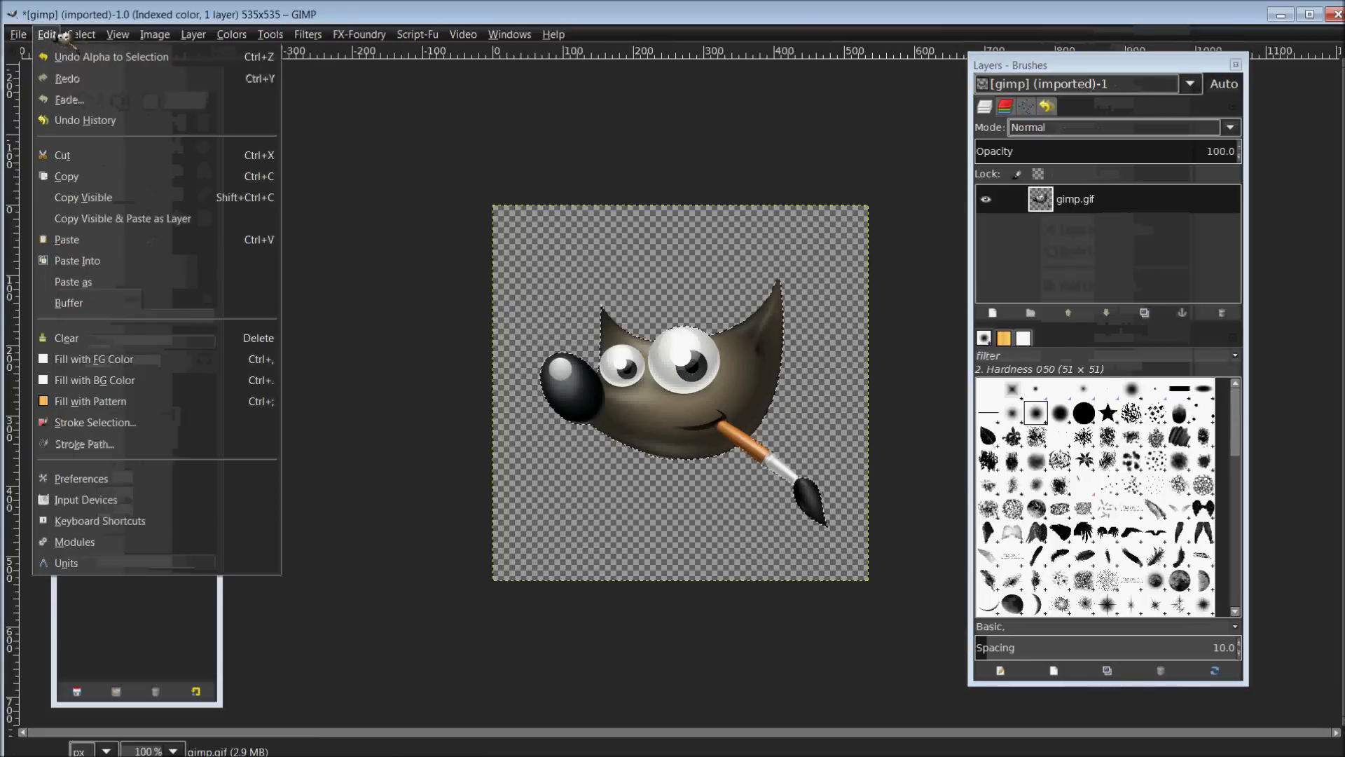
click(97, 198)
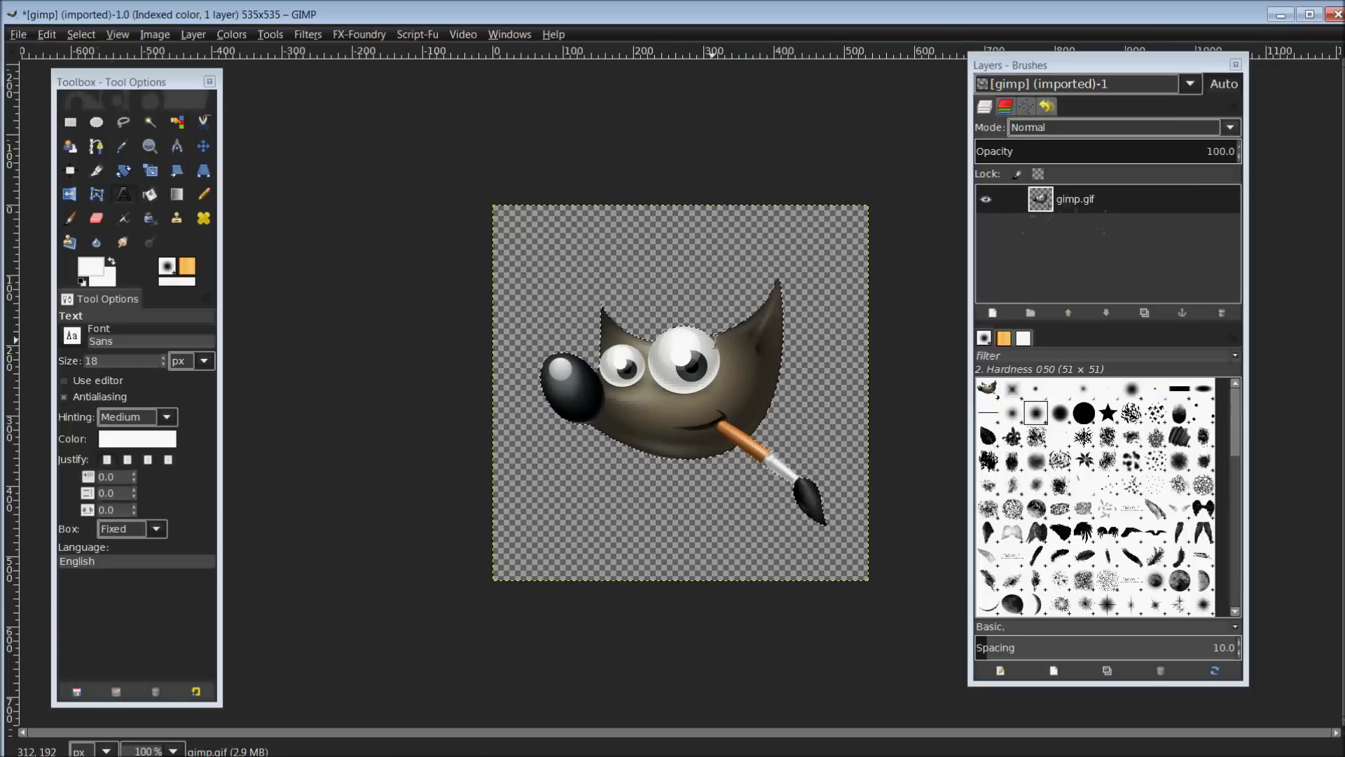
right_click(1055, 201)
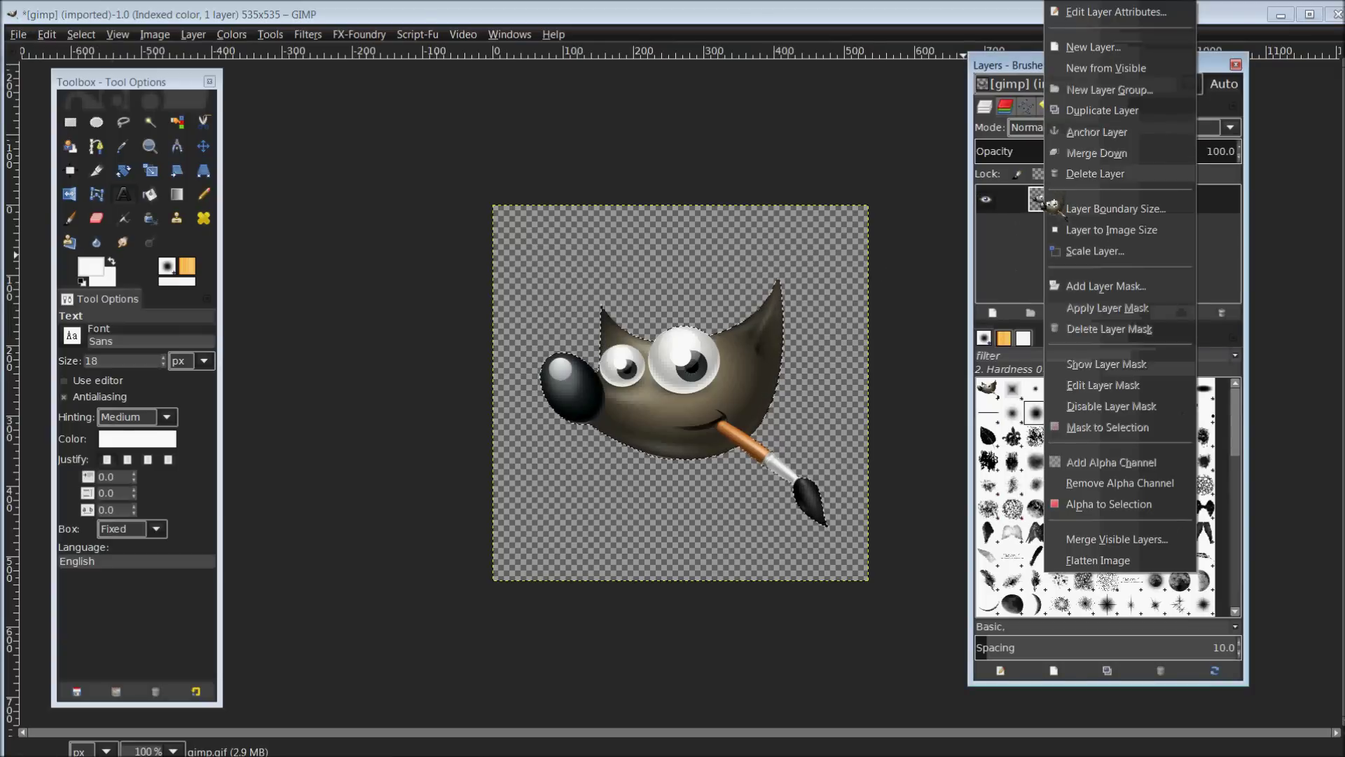
click(1139, 506)
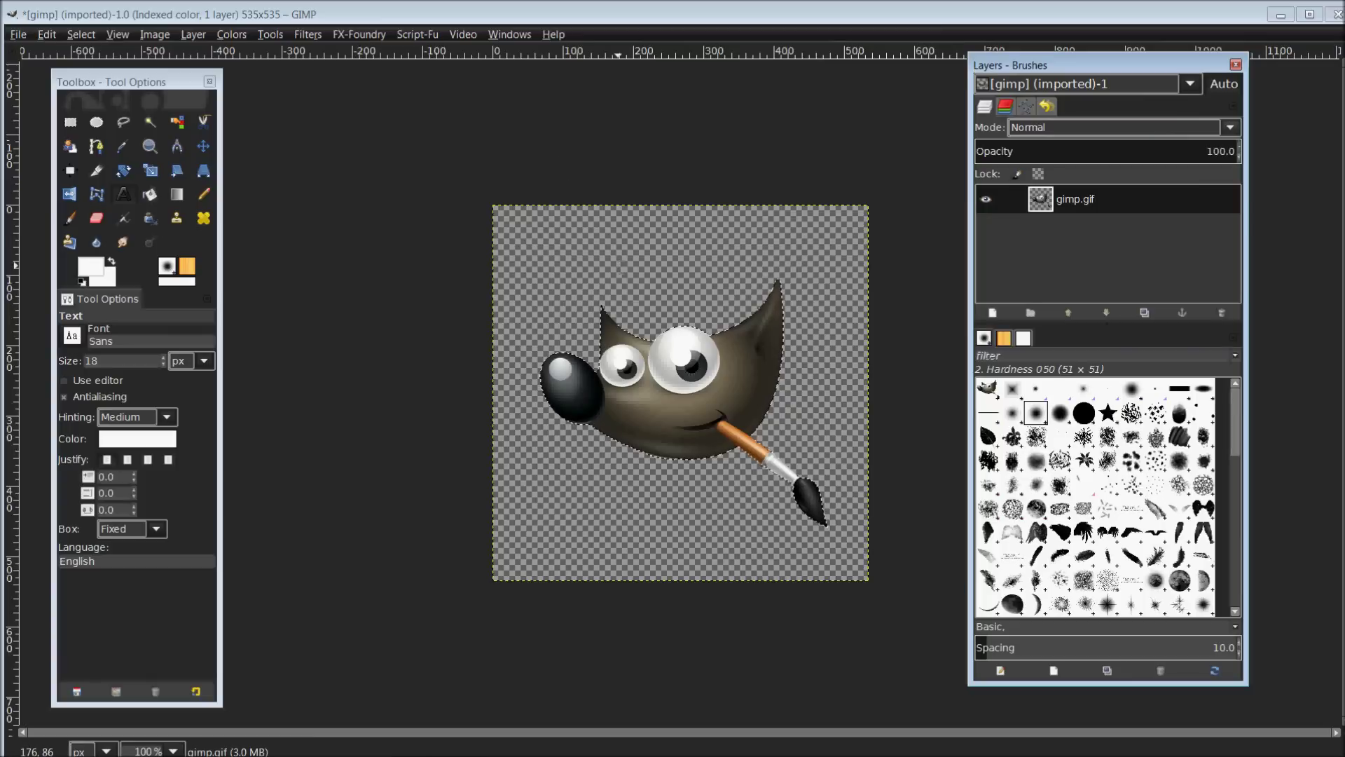
click(49, 35)
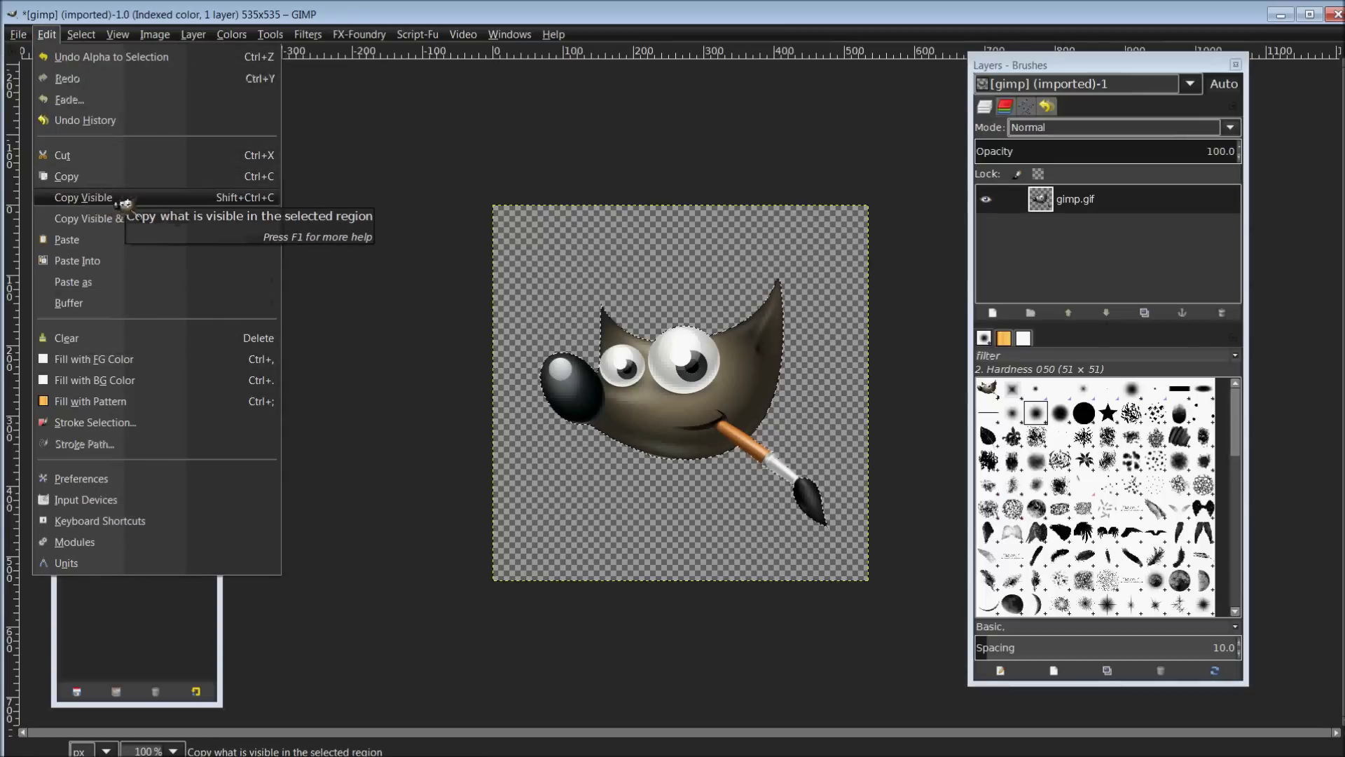
click(121, 202)
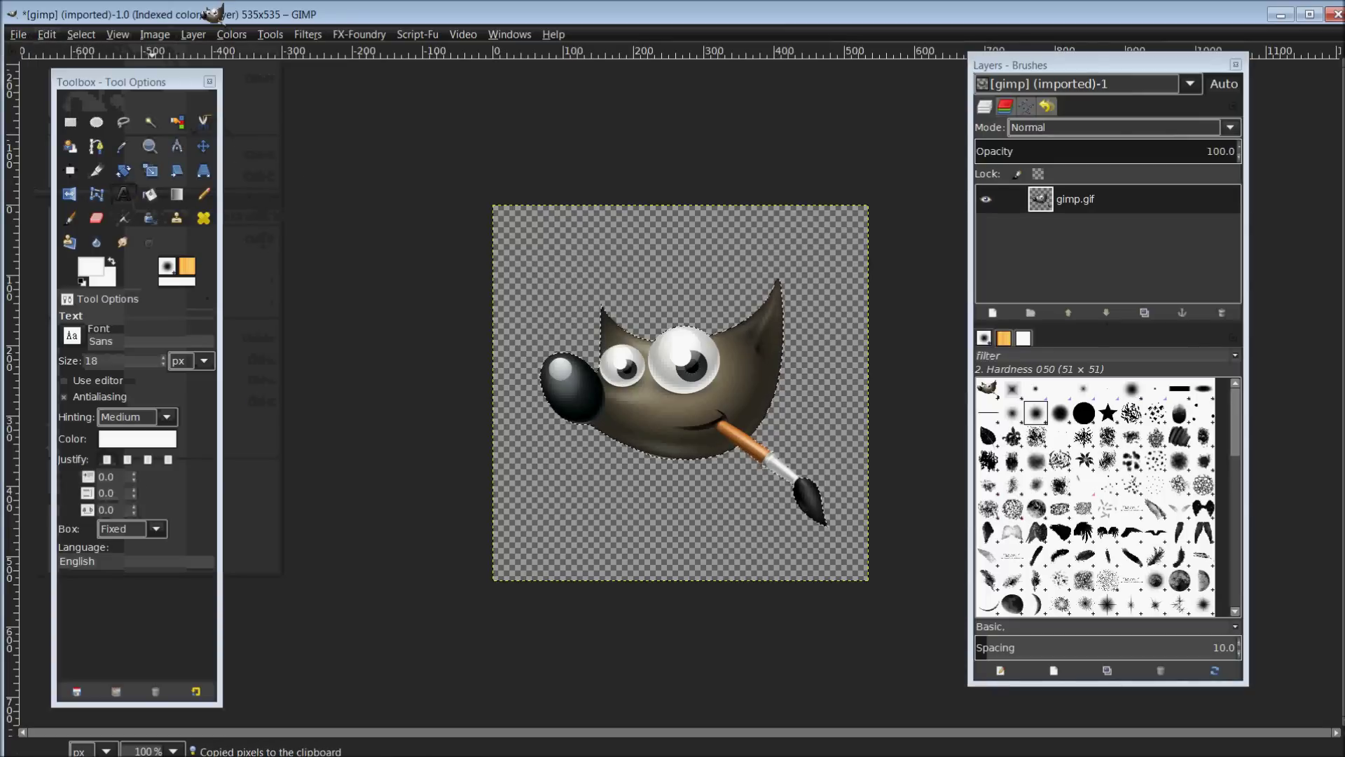
- Create a new 640 x 400 px image, maximize its window and move the layers dock clear of the canvas
click(21, 34)
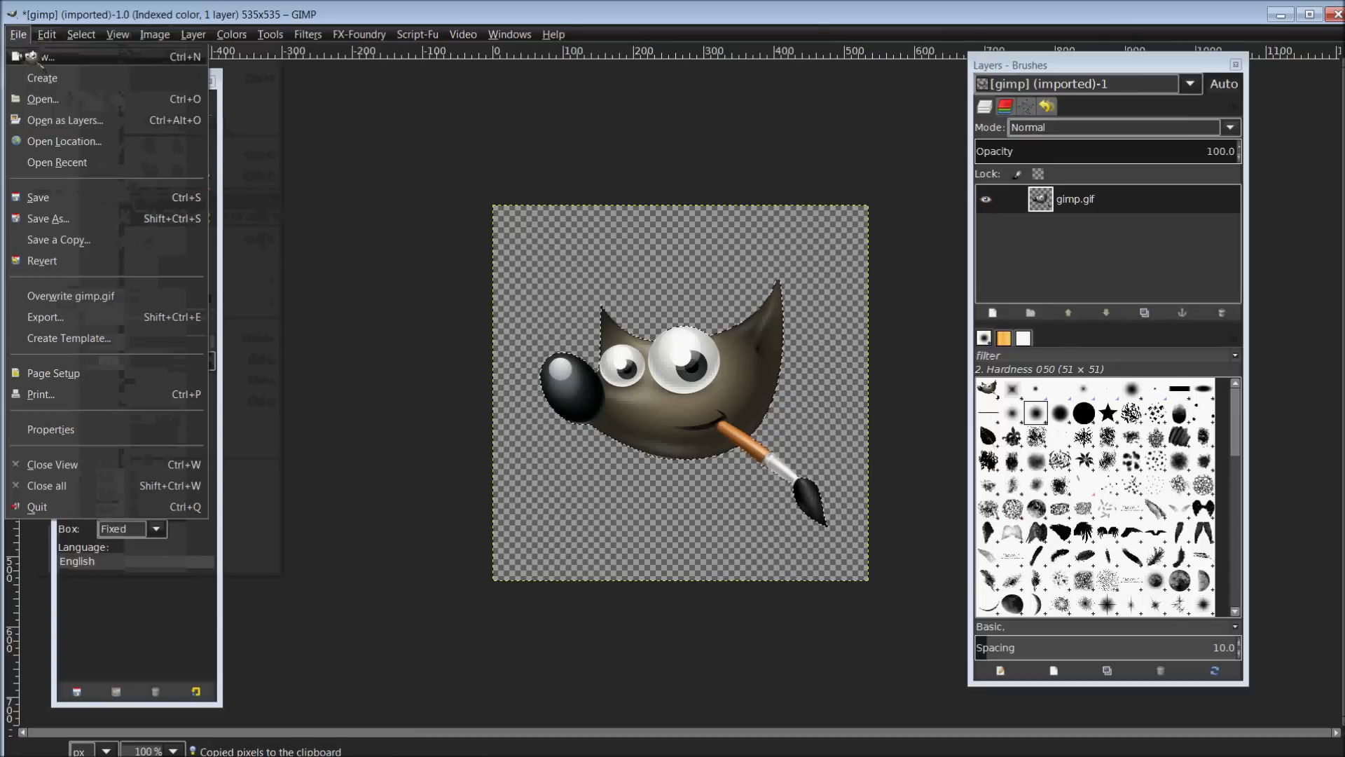
click(76, 61)
drag(542, 253, 647, 262)
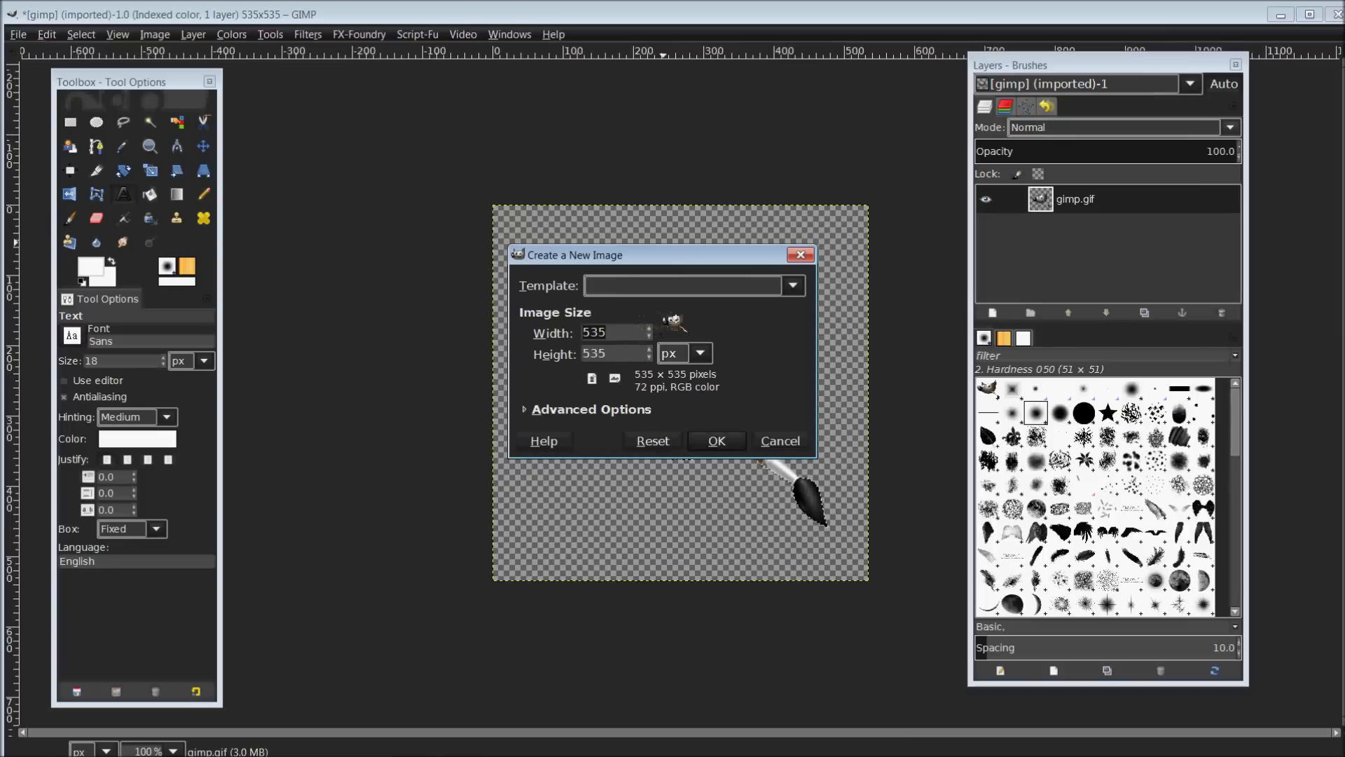
text(640)
key(Tab)
text(4)
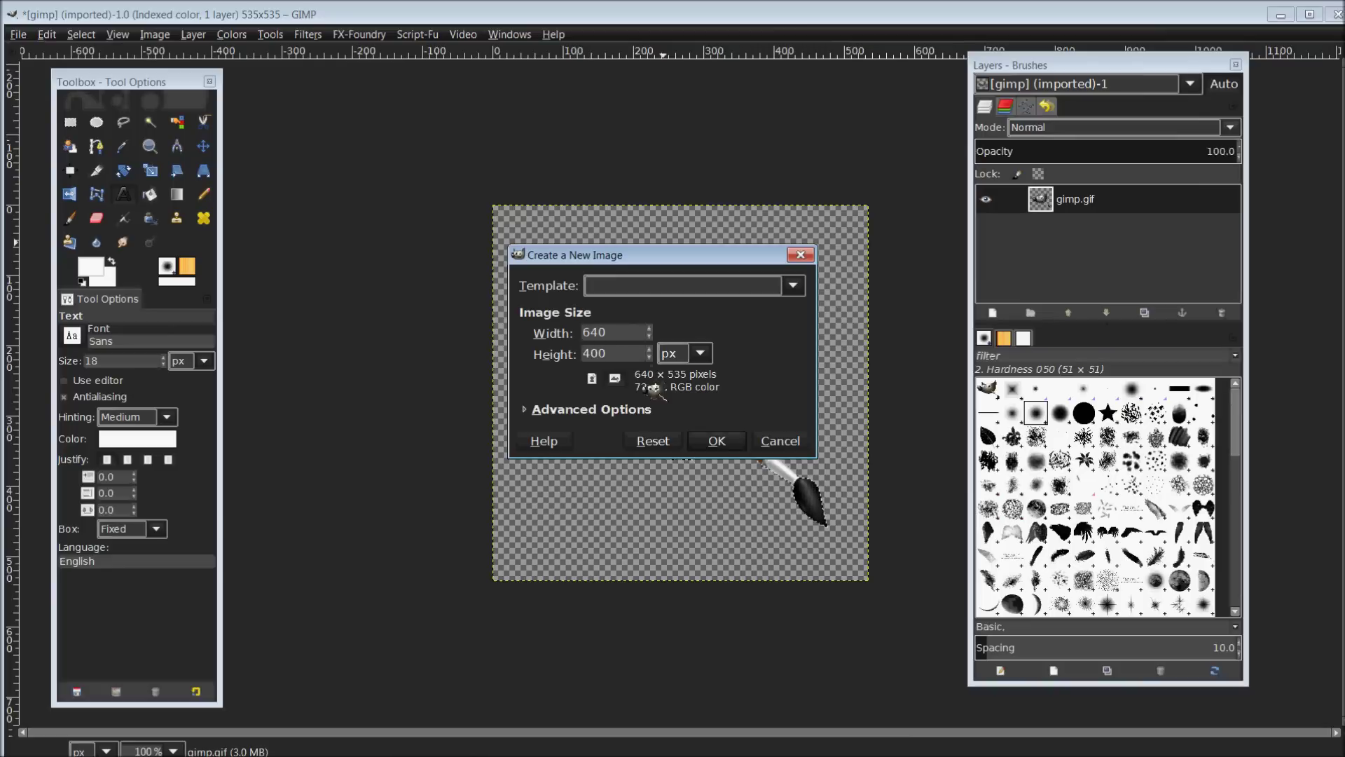
click(729, 441)
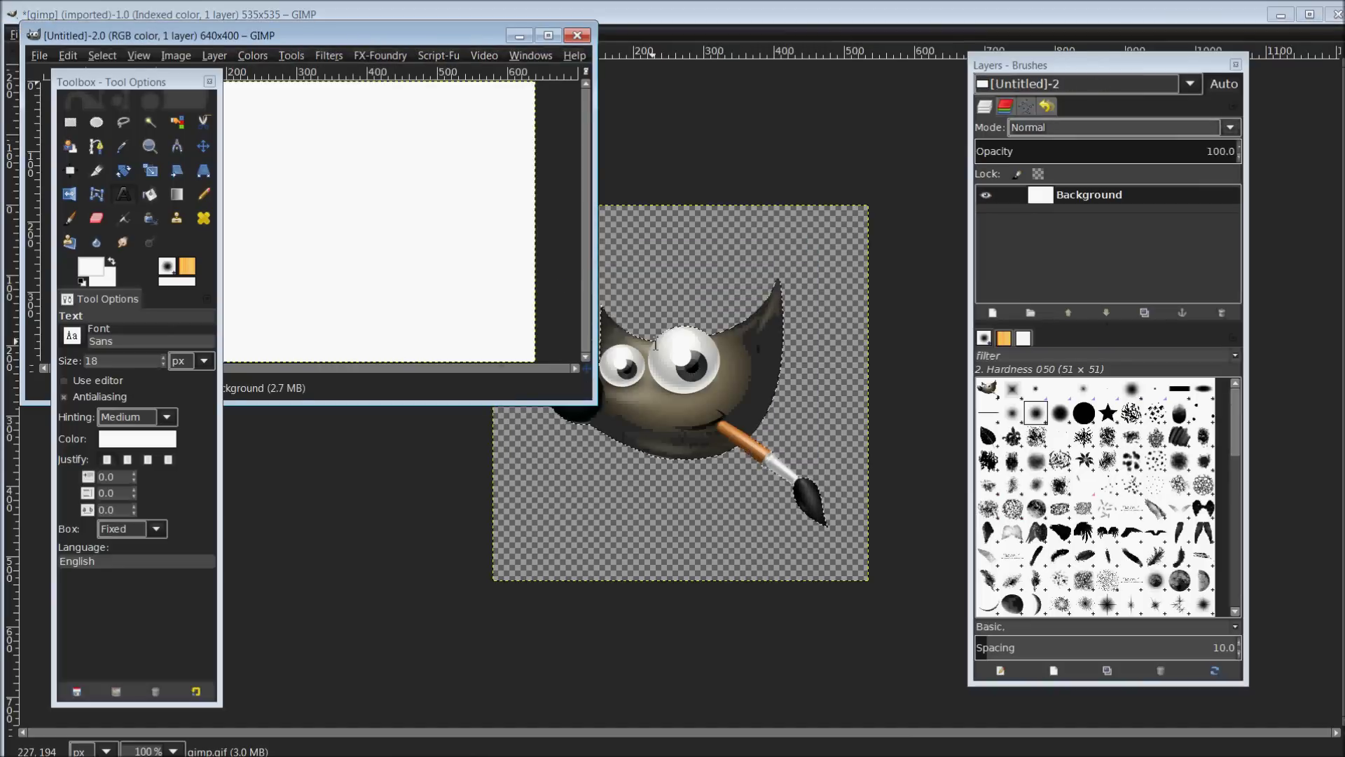
click(548, 35)
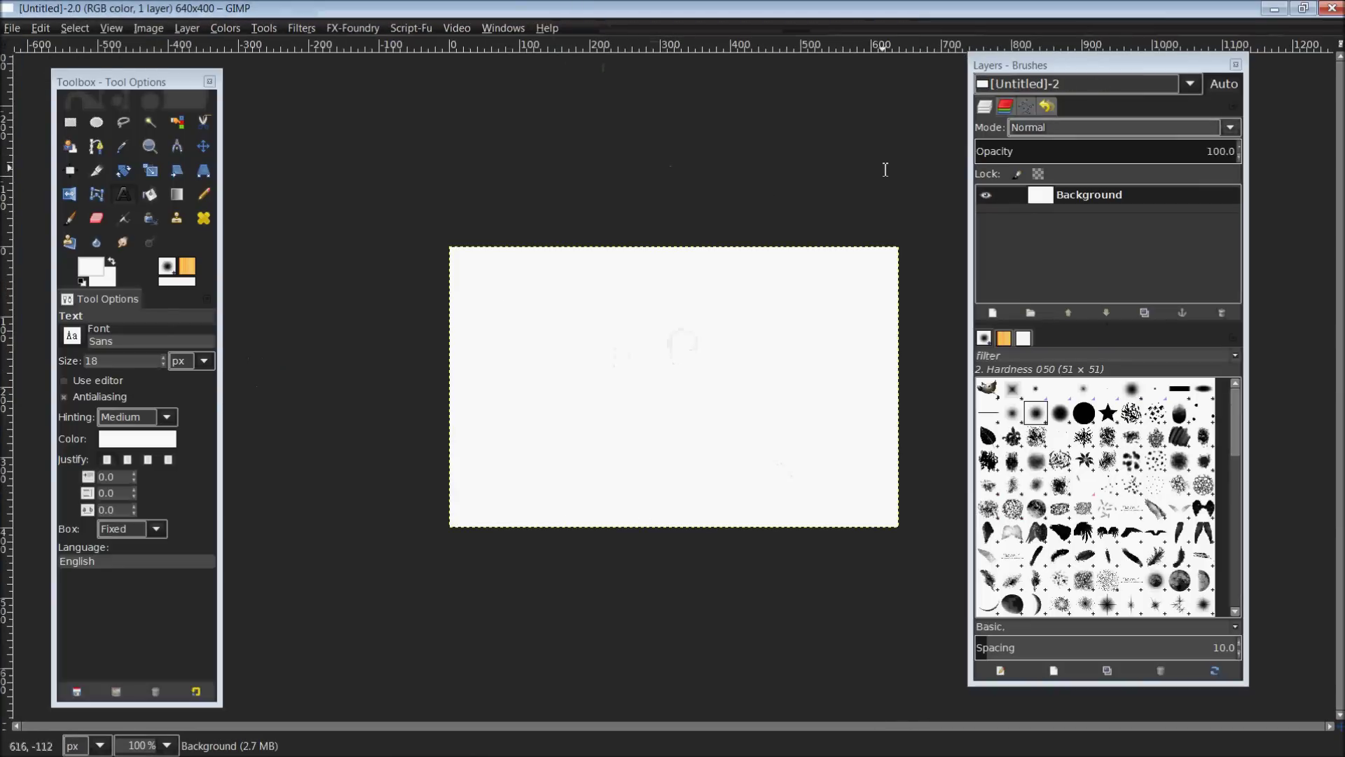
drag(1072, 66, 1144, 81)
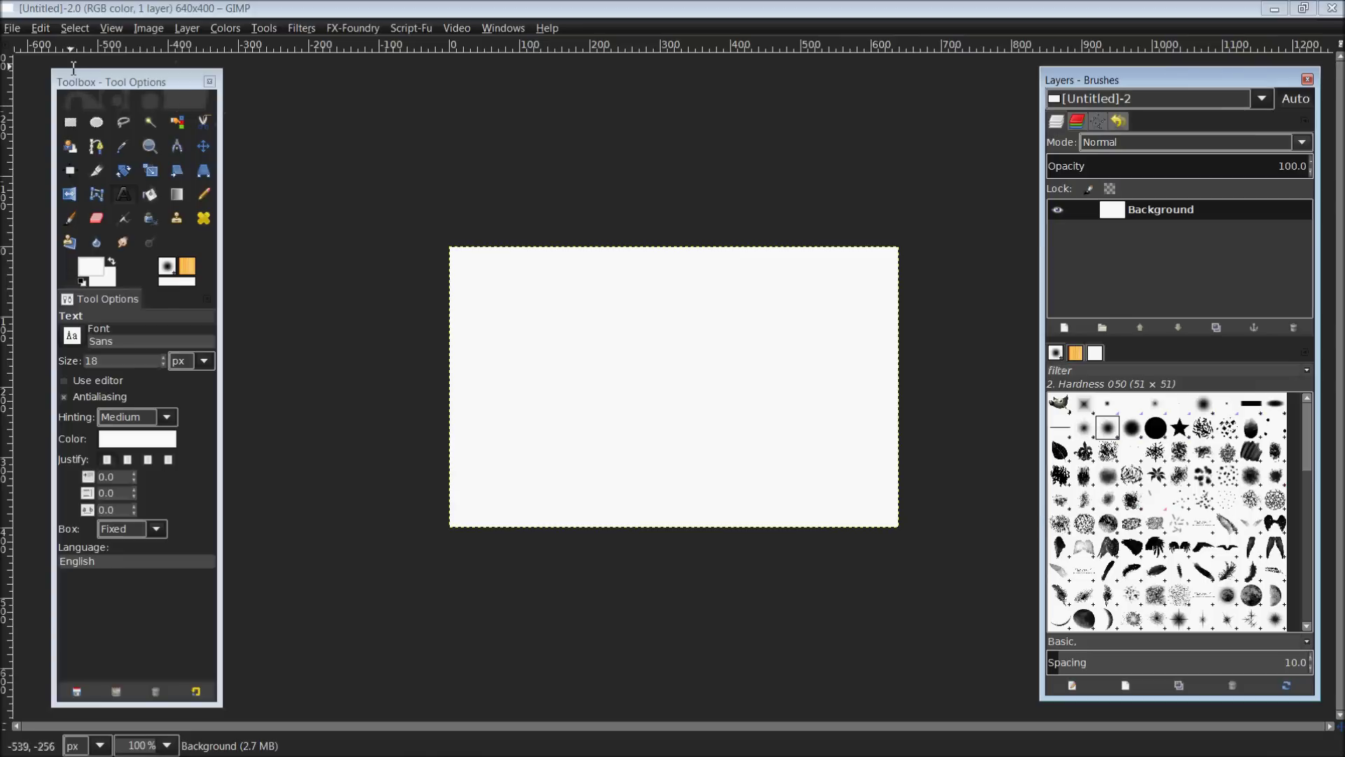
- Paste the copied mascot as a new layer in the blank image
click(41, 28)
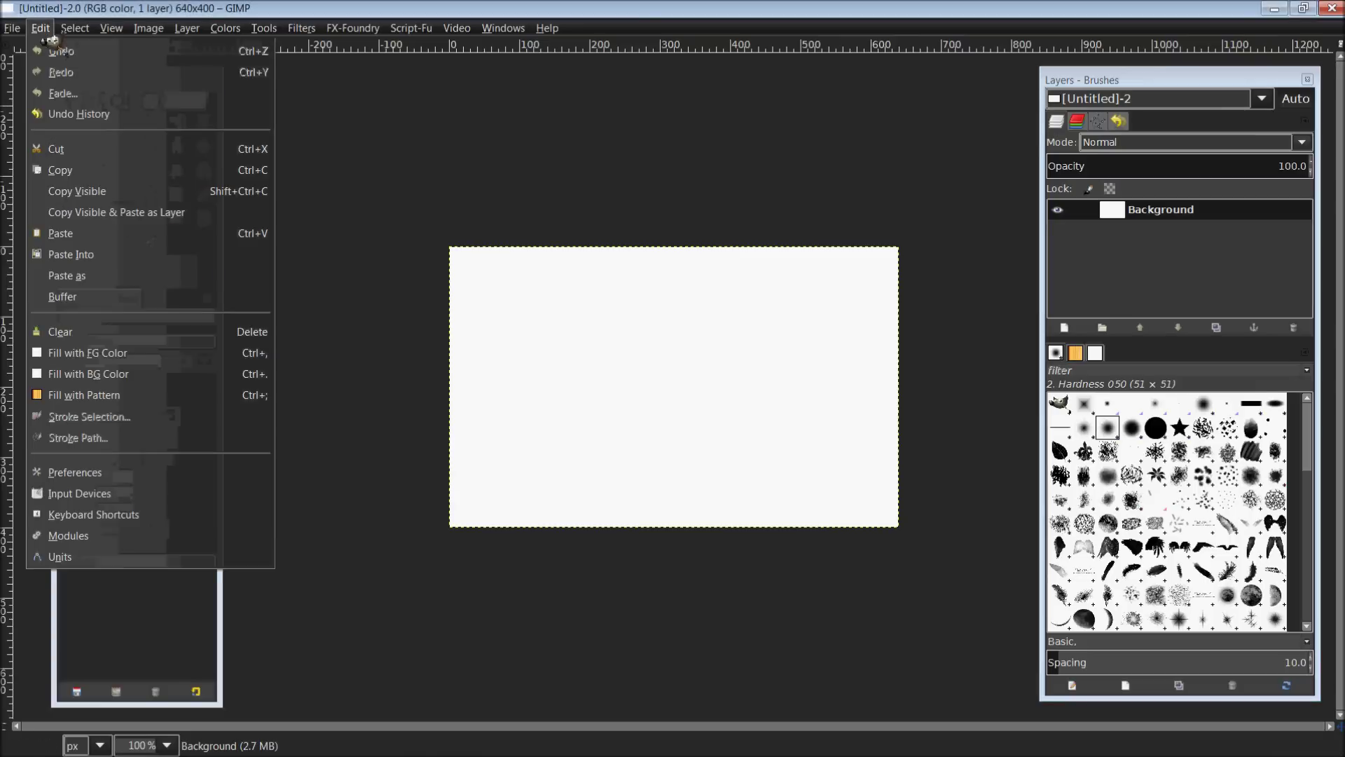
mouse_move(77, 276)
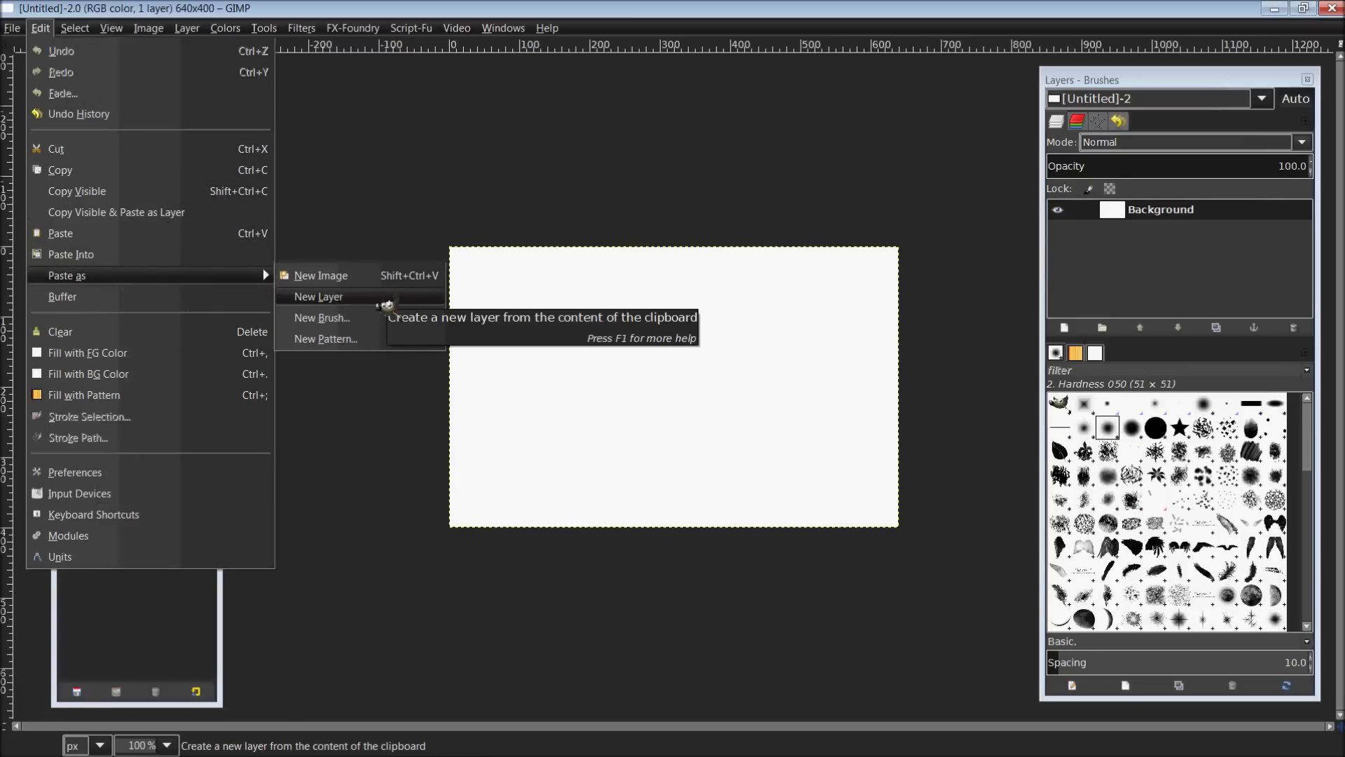
click(385, 304)
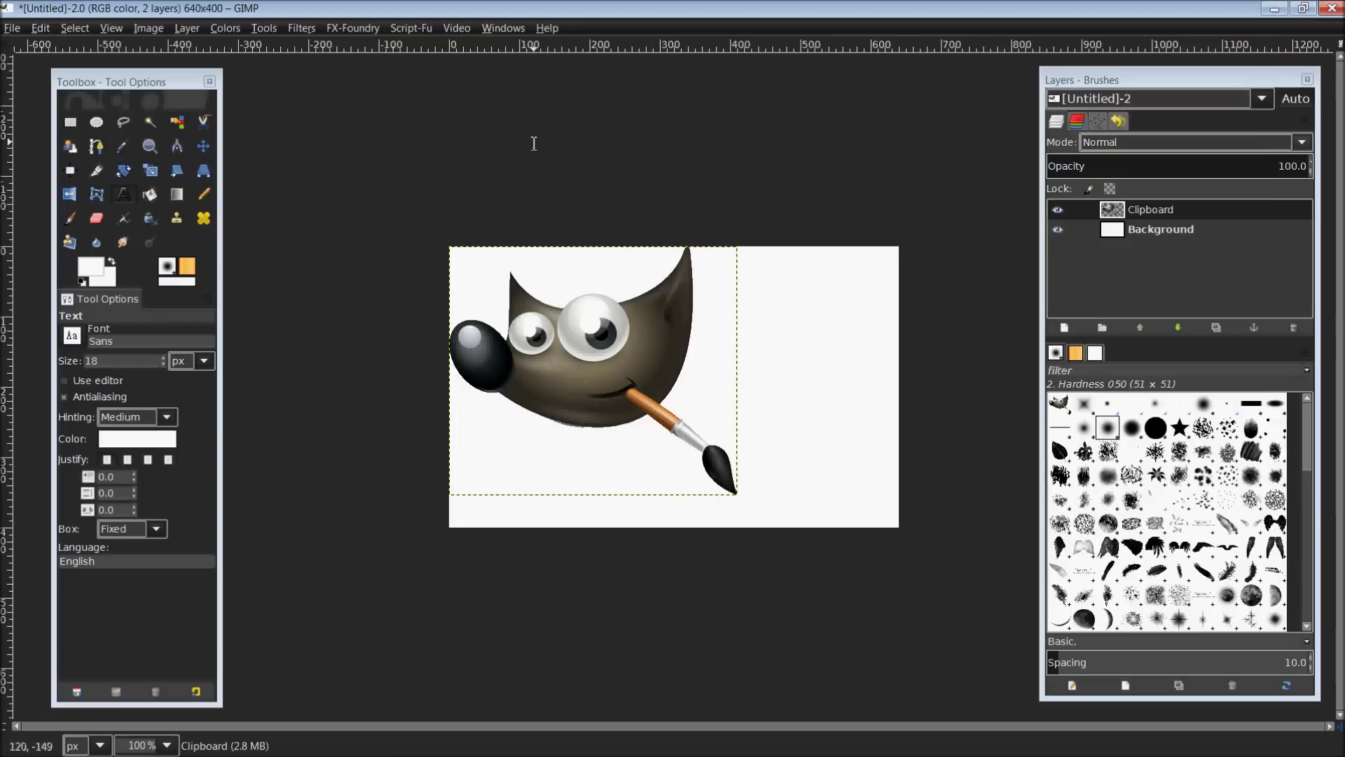
- Move the pasted mascot layer toward the center of the white canvas with the Move tool
click(204, 145)
drag(628, 338, 705, 348)
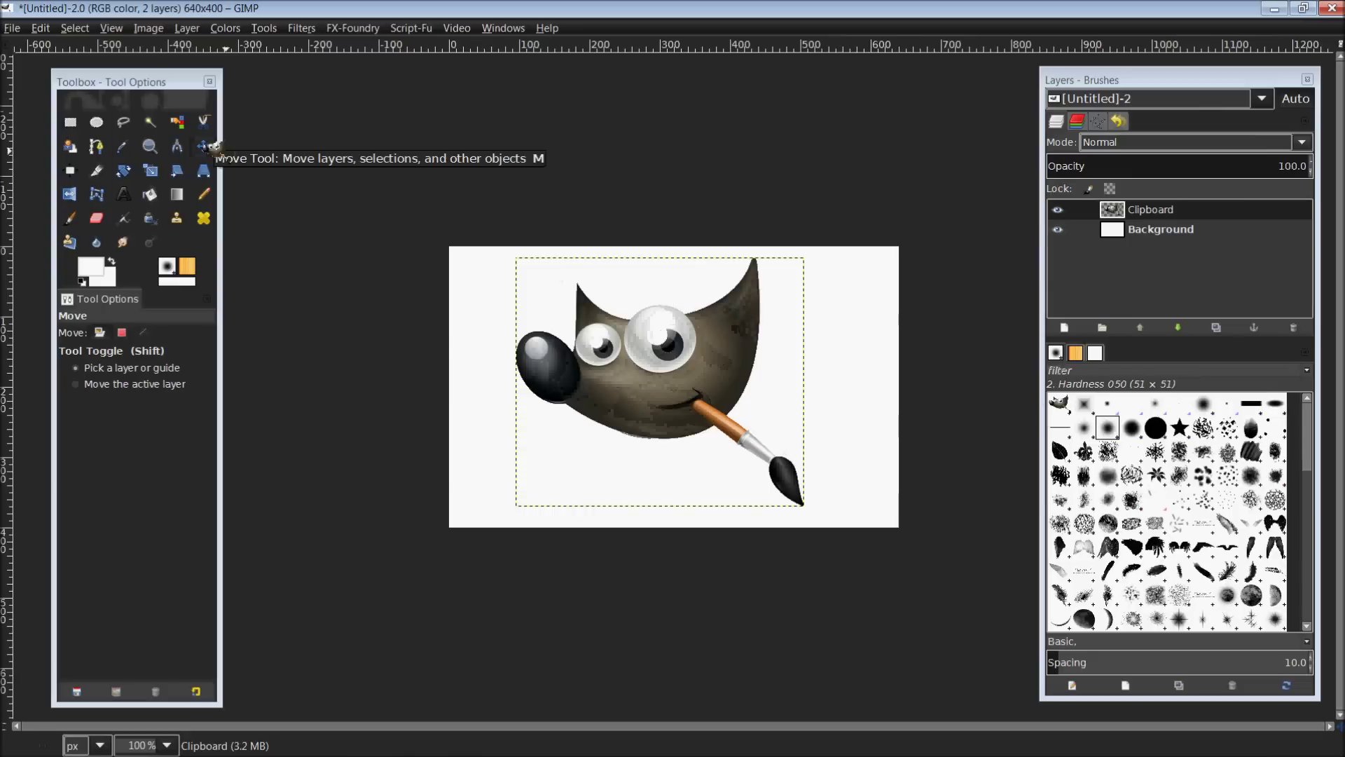
drag(654, 384, 683, 381)
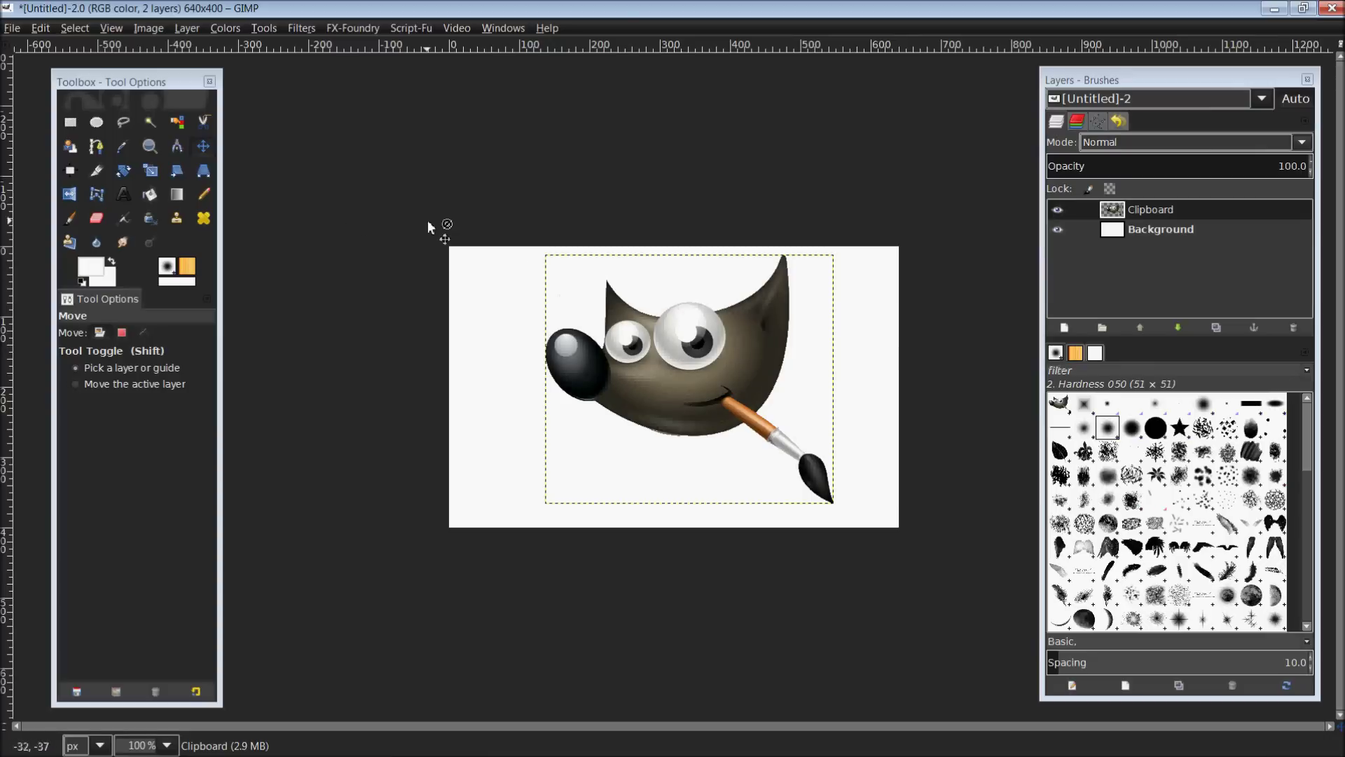
- Activate the Align tool and pick the mascot layer on the canvas as the item to align
drag(158, 82, 193, 98)
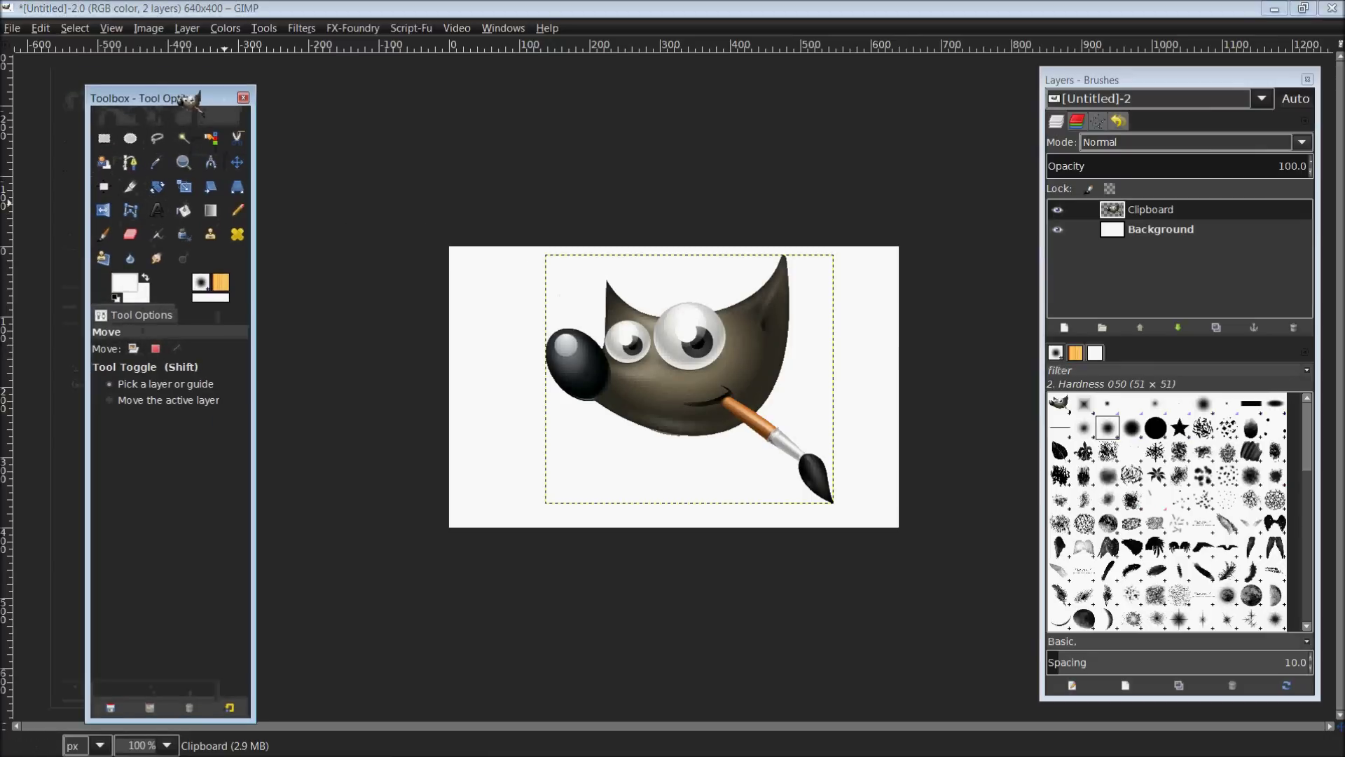
click(120, 187)
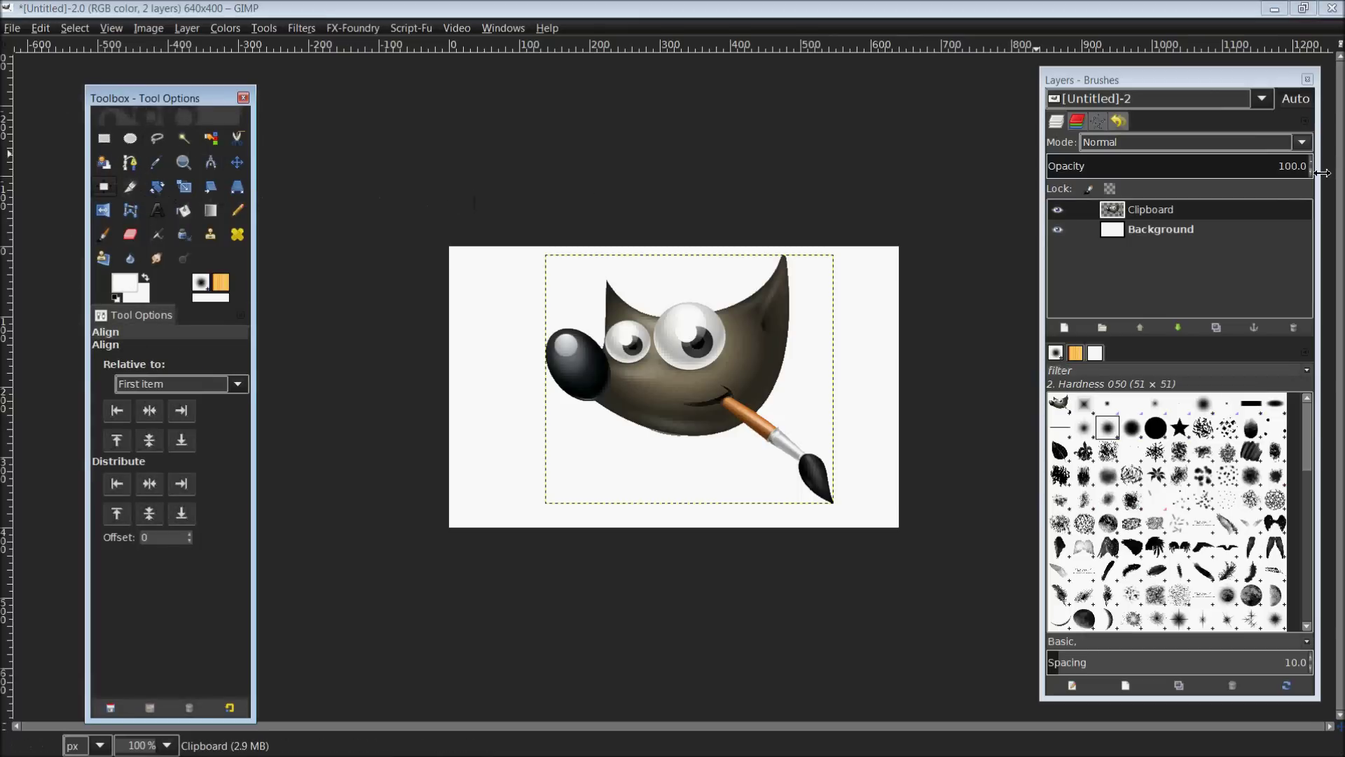
click(1194, 216)
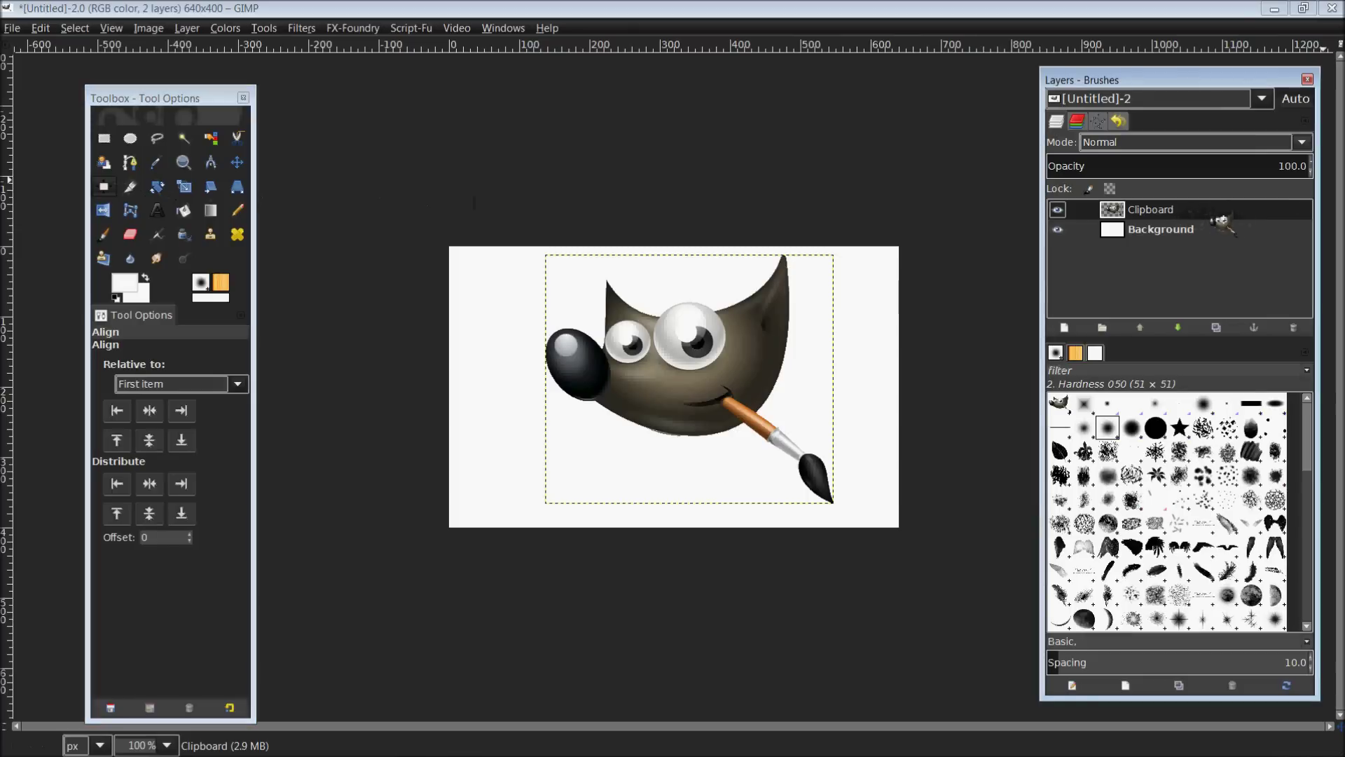
drag(1220, 222, 1130, 212)
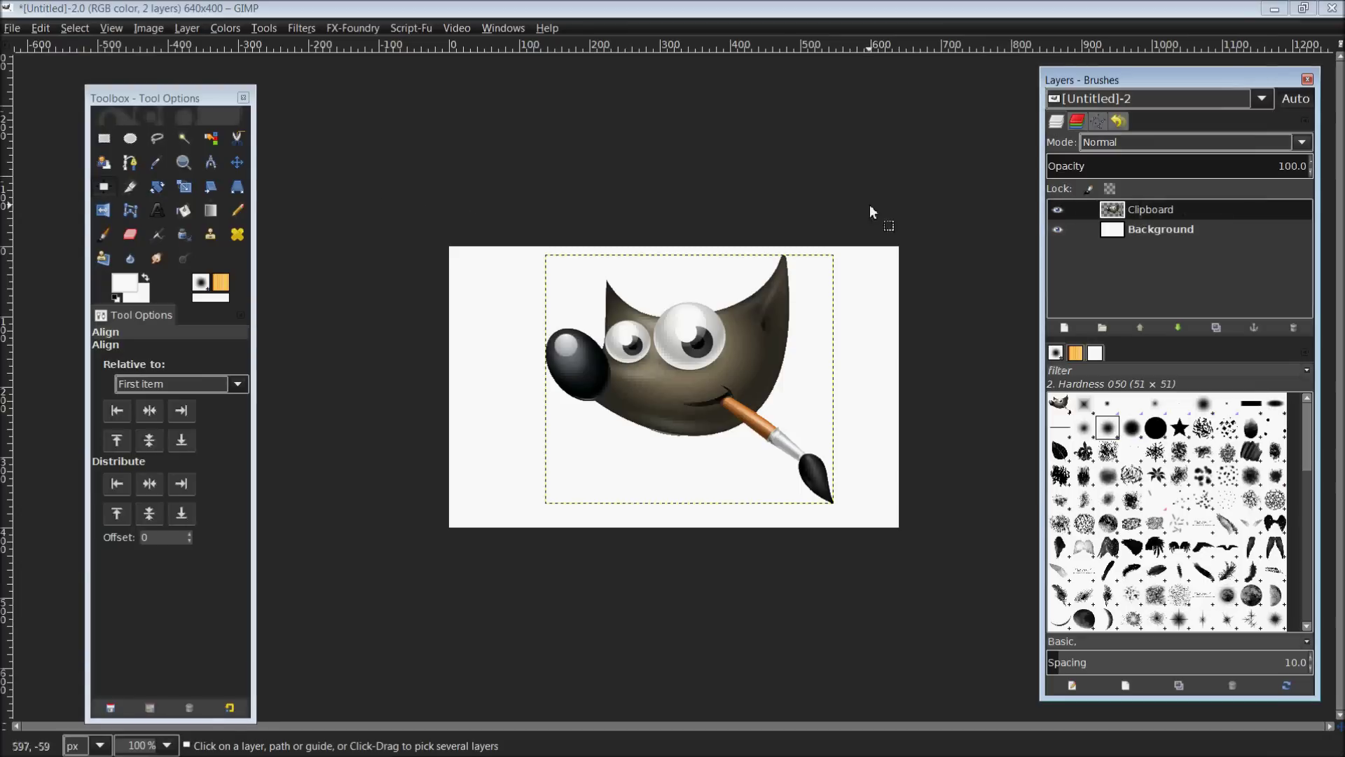
click(727, 370)
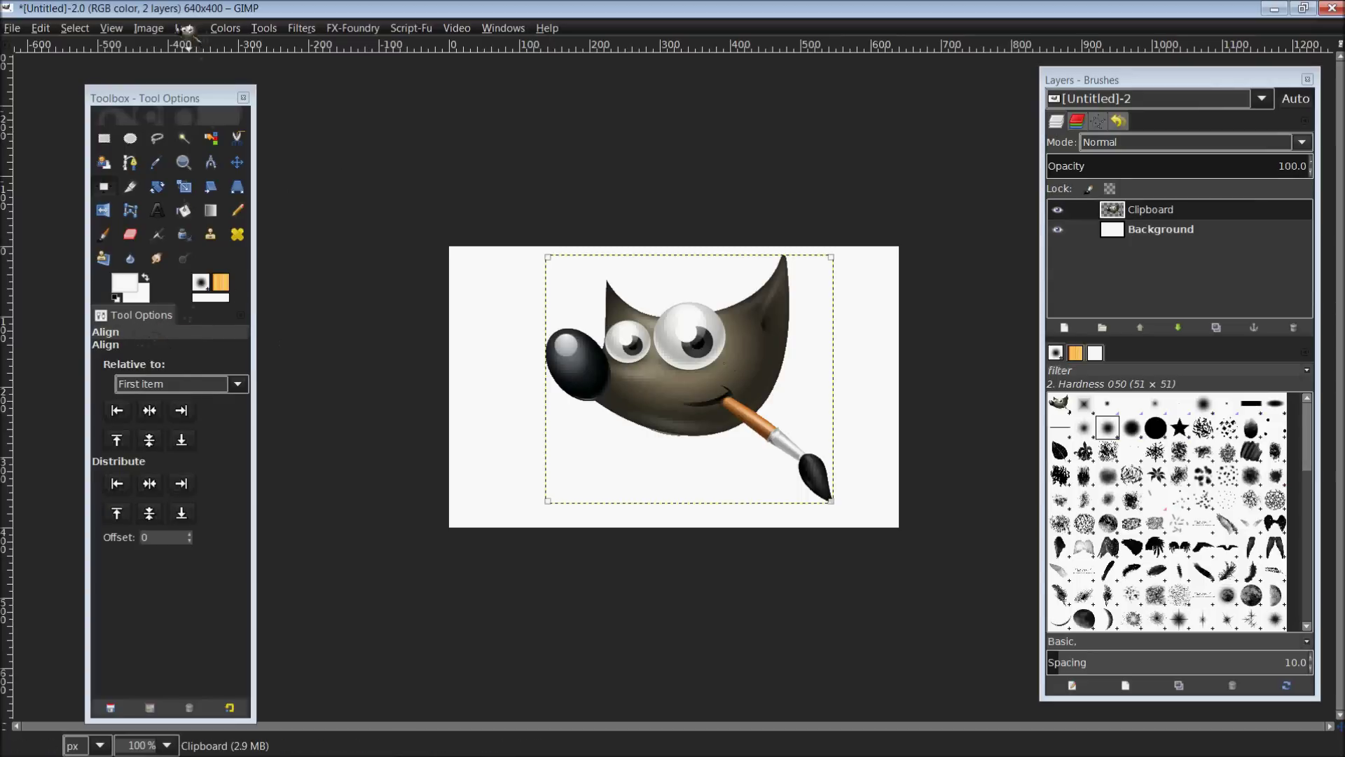
click(531, 29)
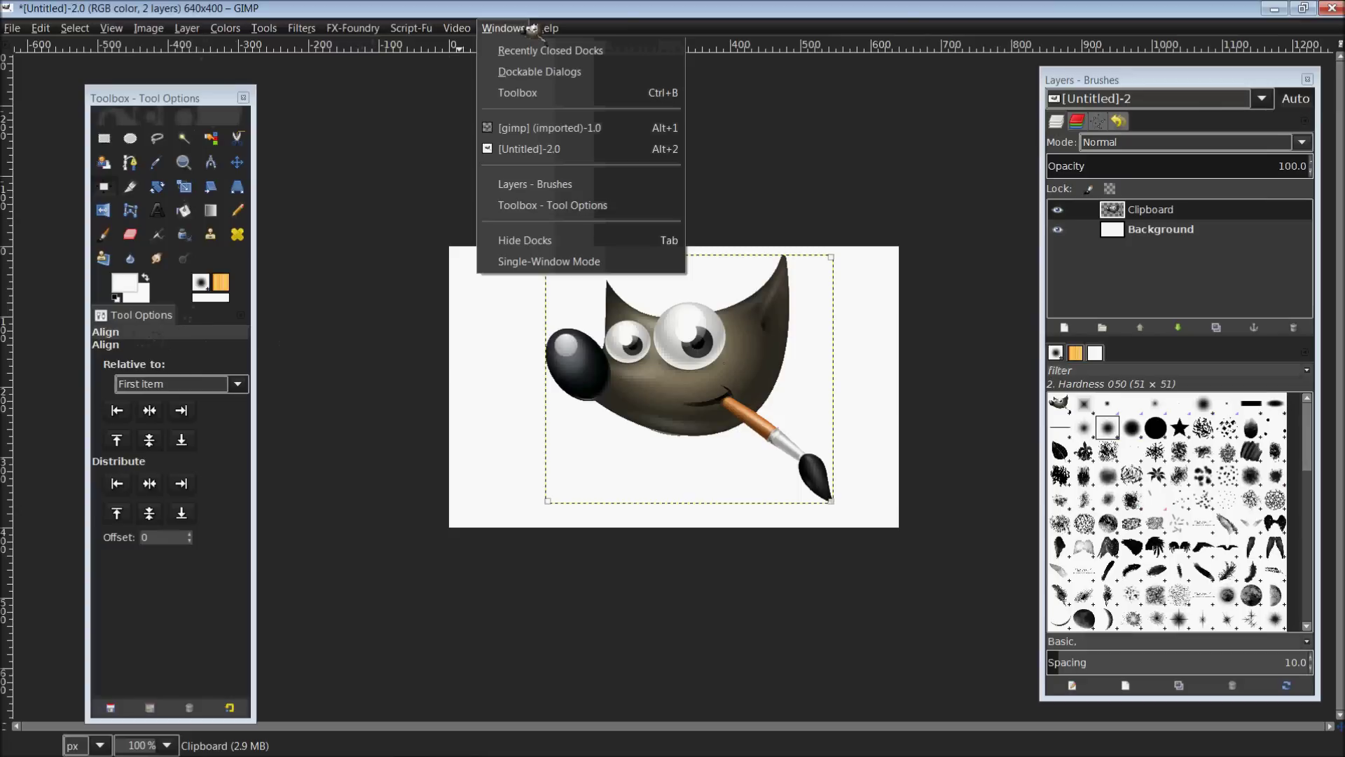
mouse_move(532, 75)
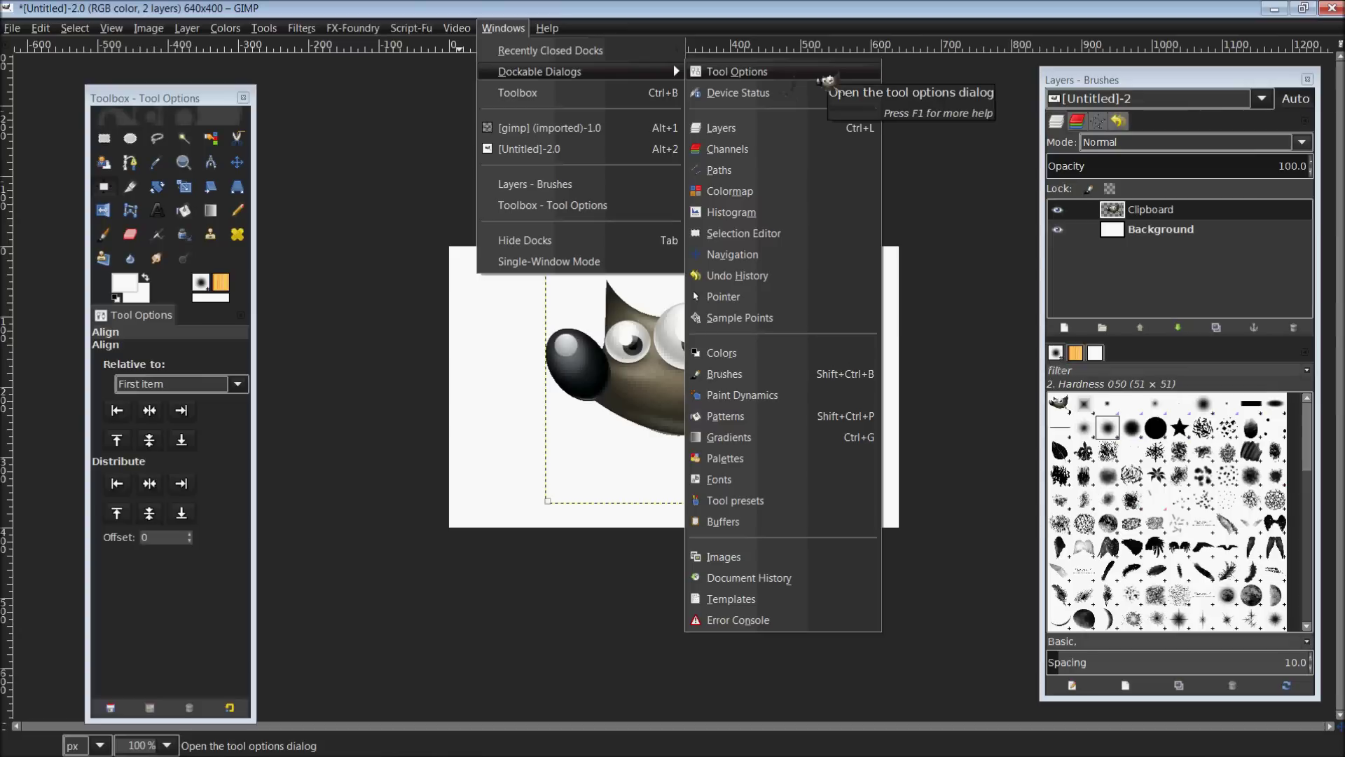
click(825, 19)
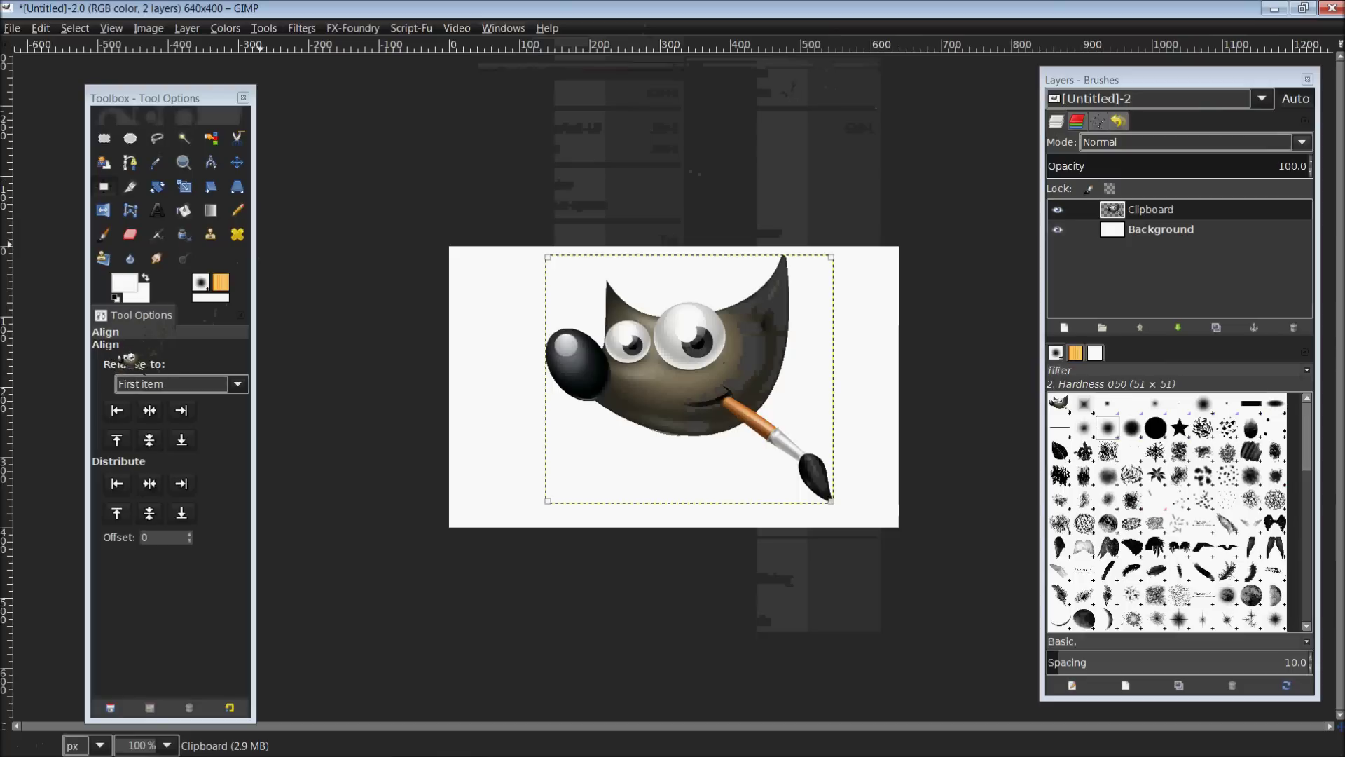
- Align the mascot layer relative to Image, centering it both horizontally and vertically
click(186, 384)
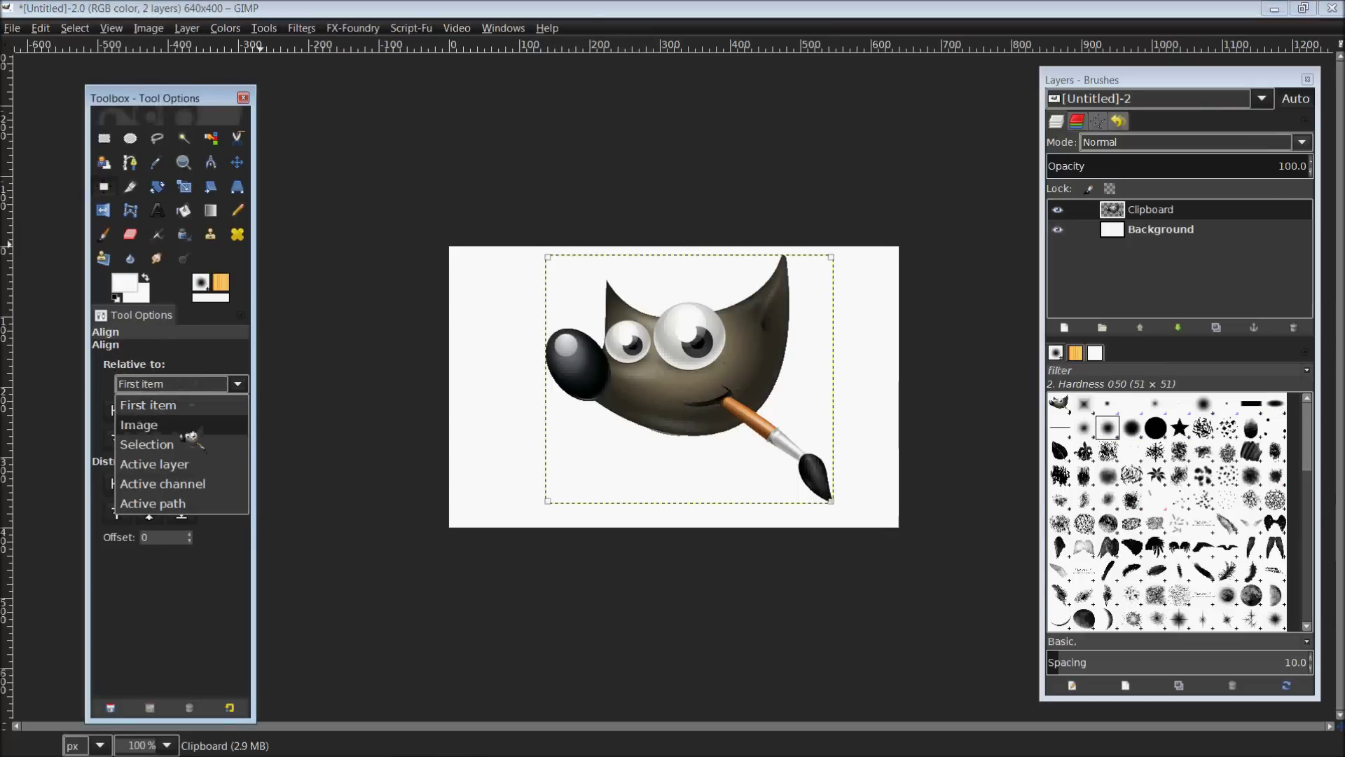
click(183, 427)
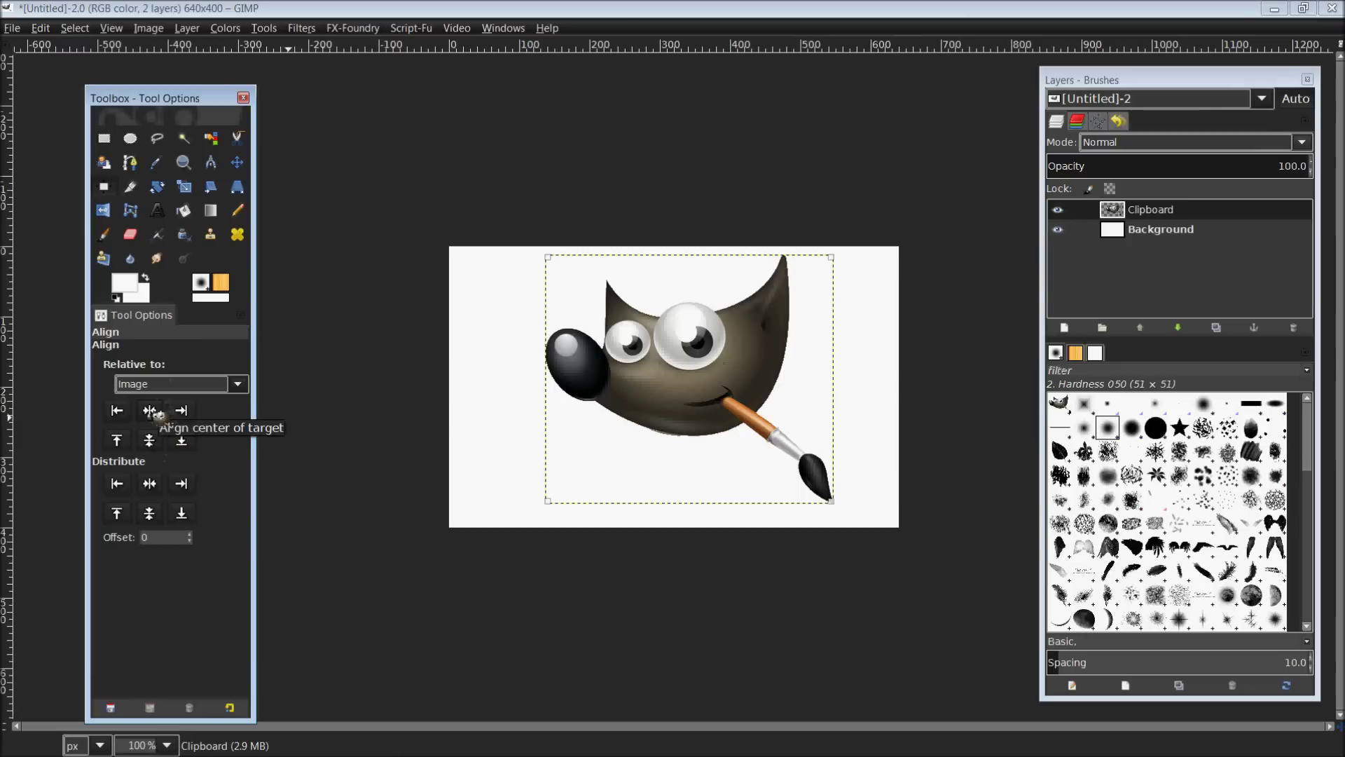
click(150, 411)
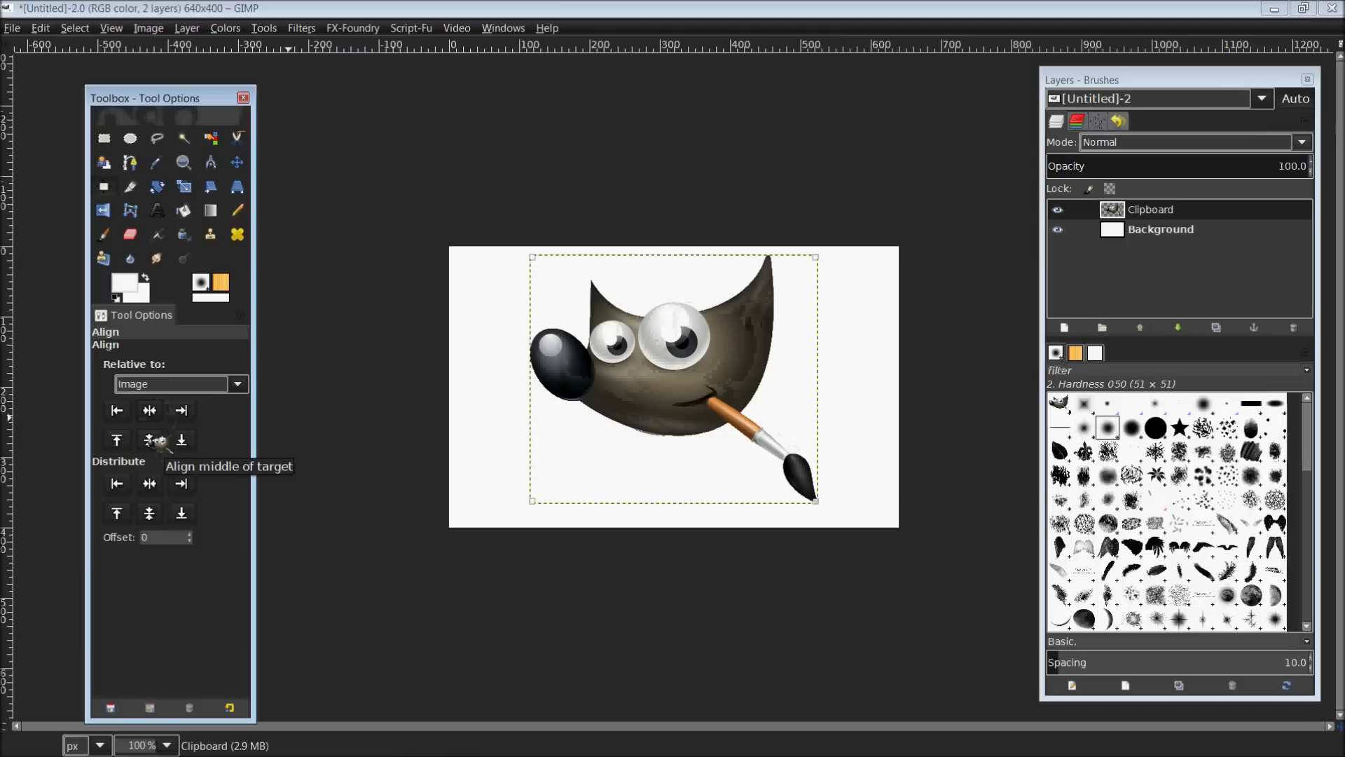
click(157, 440)
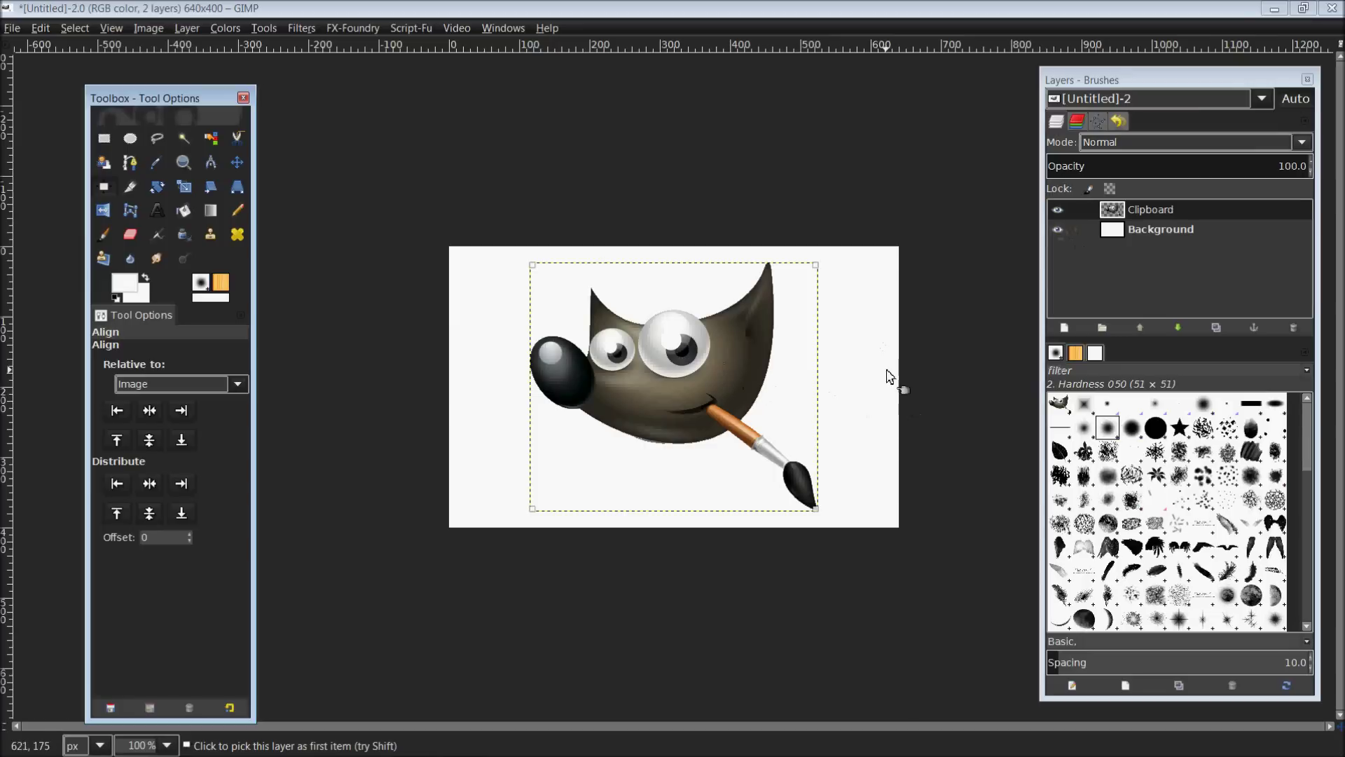
- Apply Layer to Image Size to the Clipboard layer so its boundary matches the canvas
drag(1109, 212, 1180, 205)
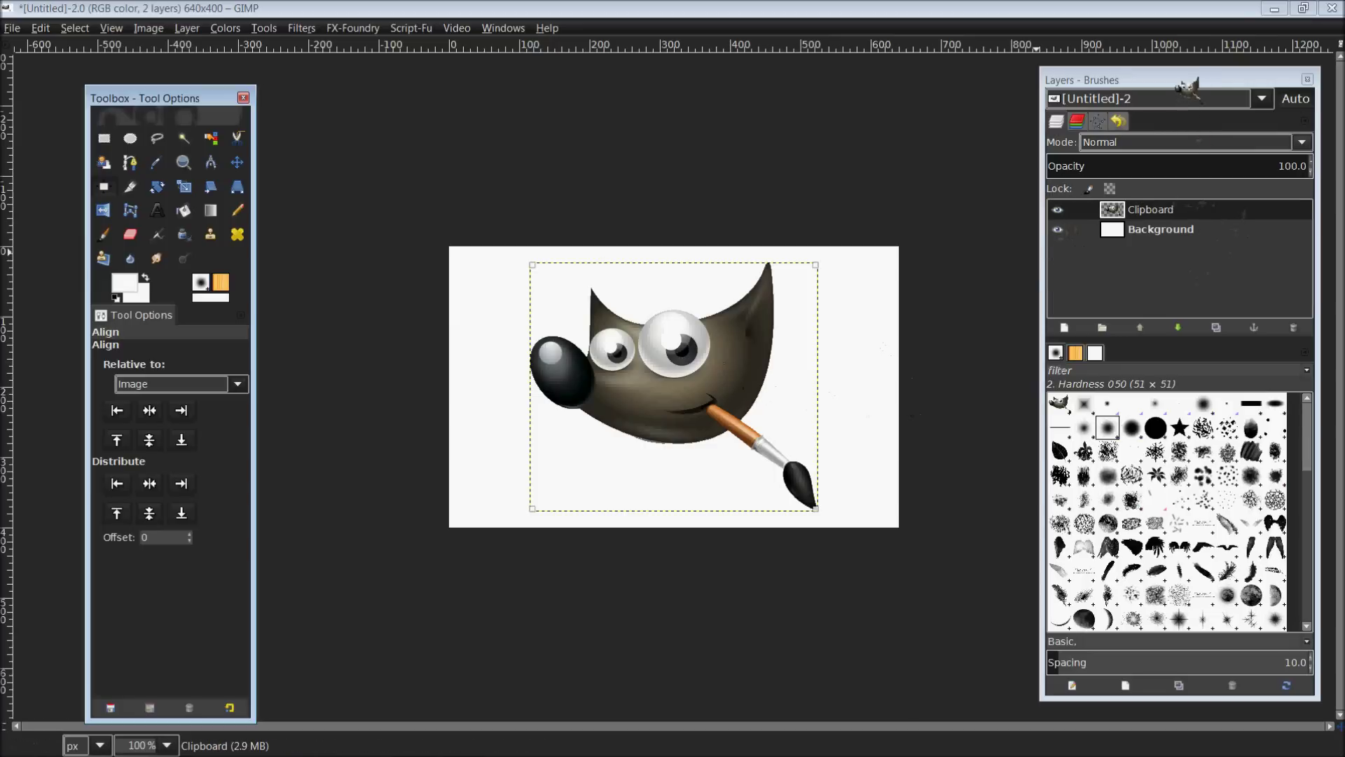
mouse_move(1185, 82)
mouse_down()
mouse_move(1127, 86)
mouse_move(1185, 261)
mouse_move(1100, 217)
mouse_move(1070, 222)
mouse_move(1124, 217)
mouse_up()
right_click(1124, 217)
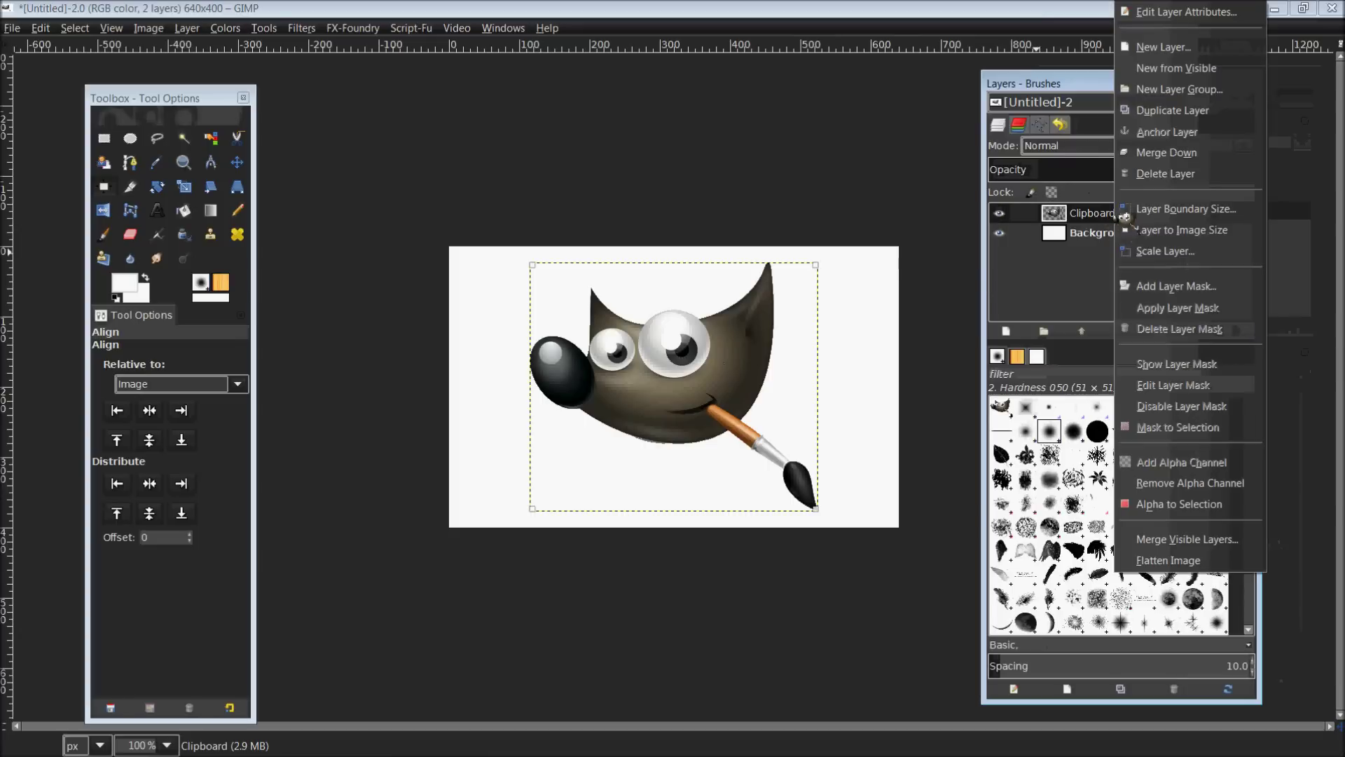
click(1239, 236)
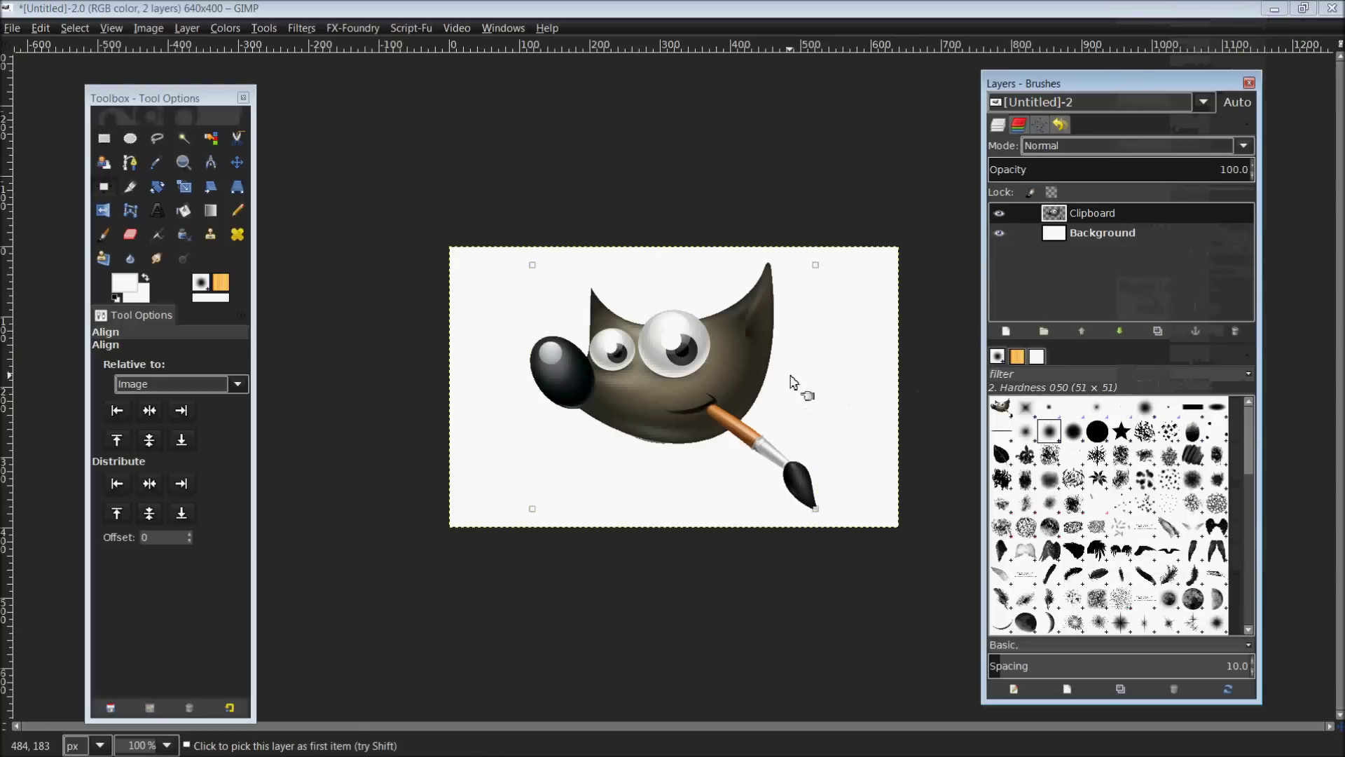
drag(1095, 217, 1051, 219)
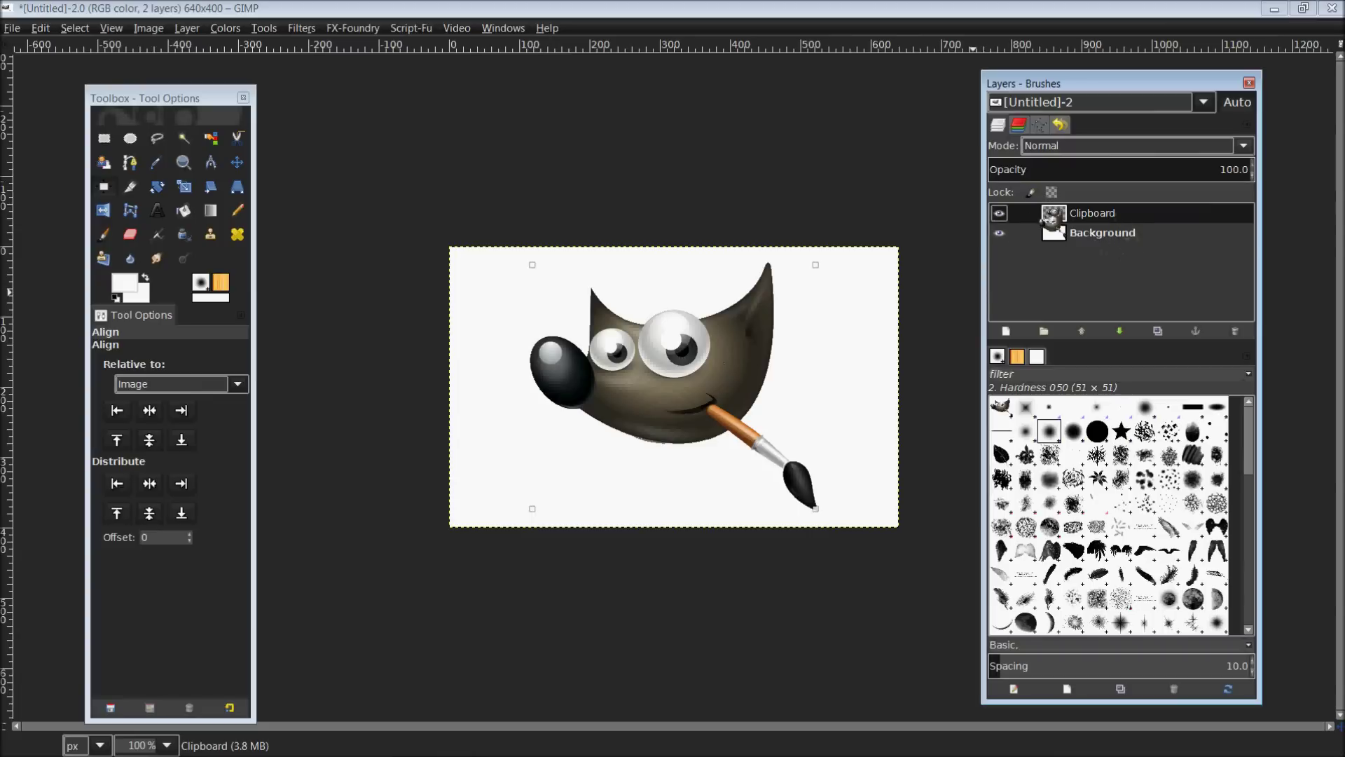
drag(1153, 89, 1221, 90)
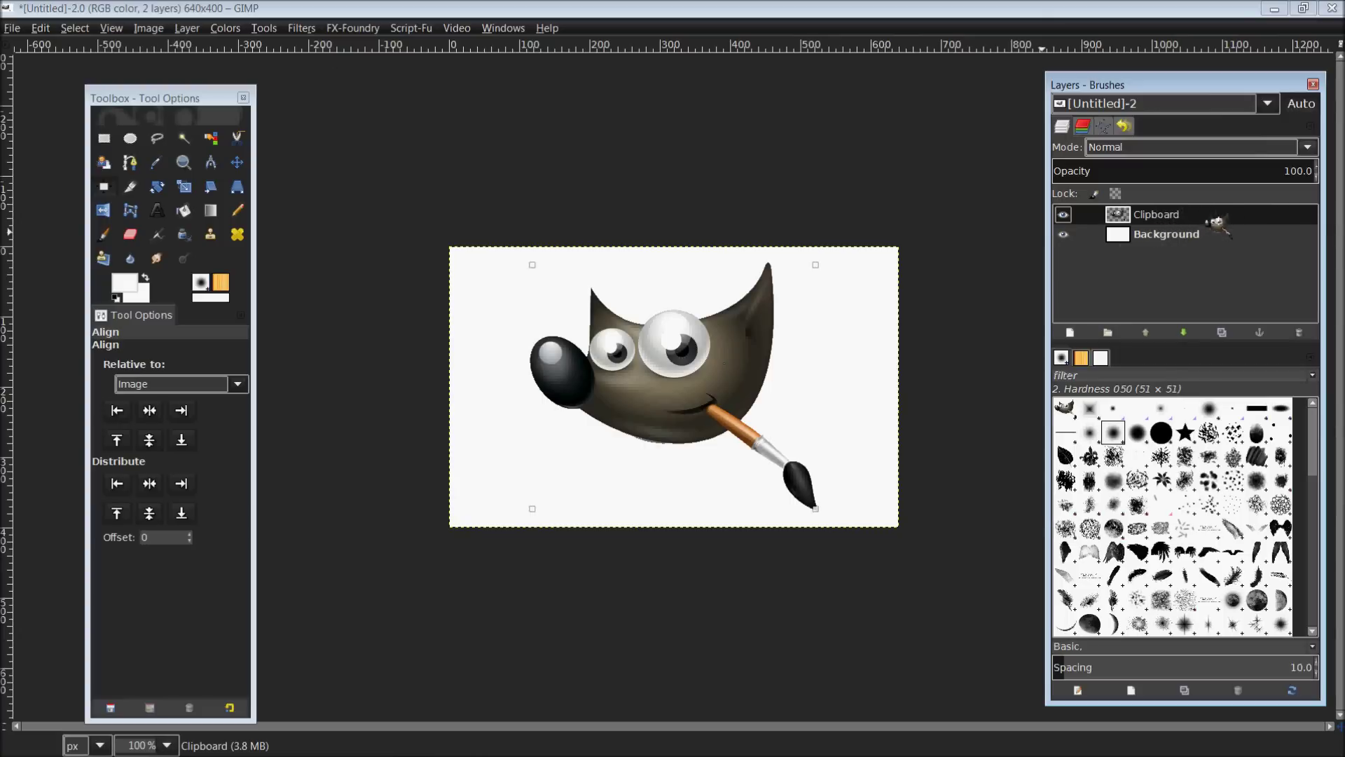
- Open the IWarp distortion filter for the Clipboard layer and enlarge its dialog for a bigger preview
click(308, 29)
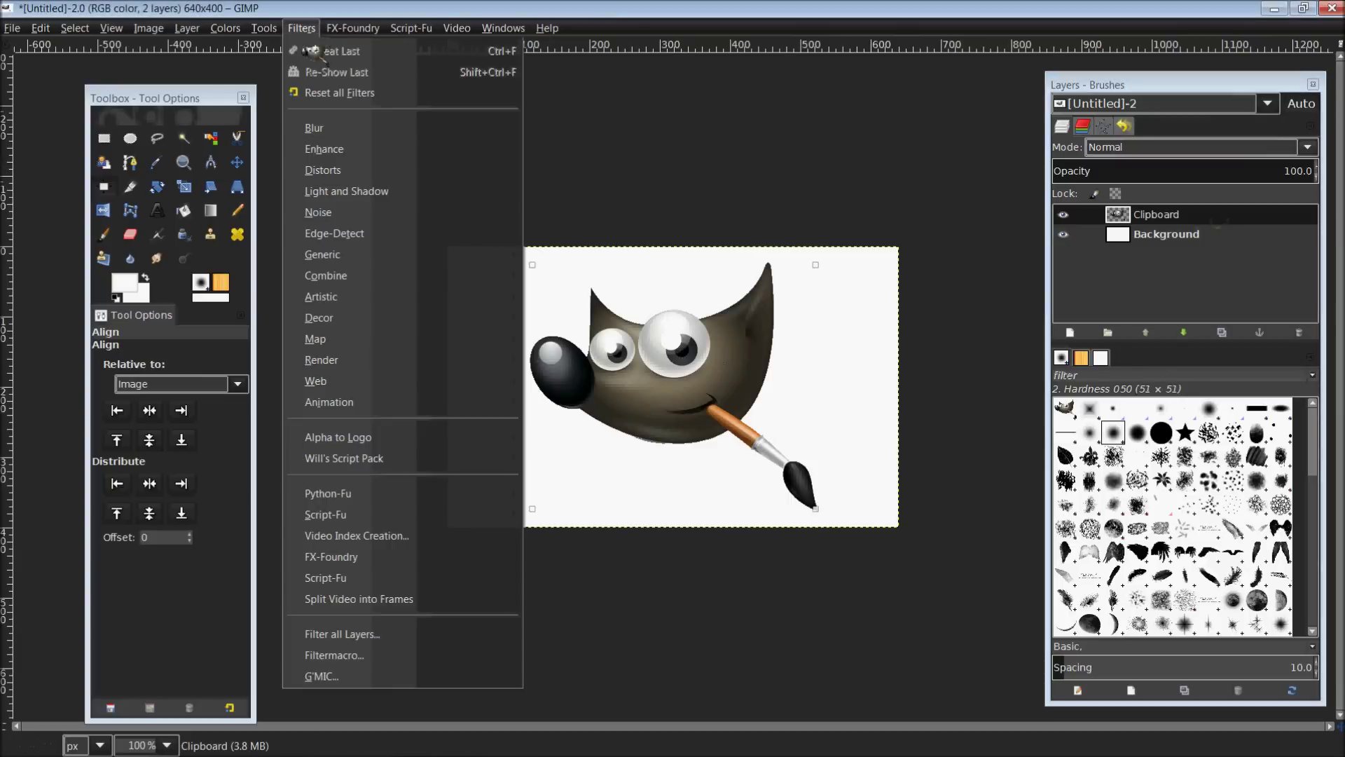
mouse_move(348, 177)
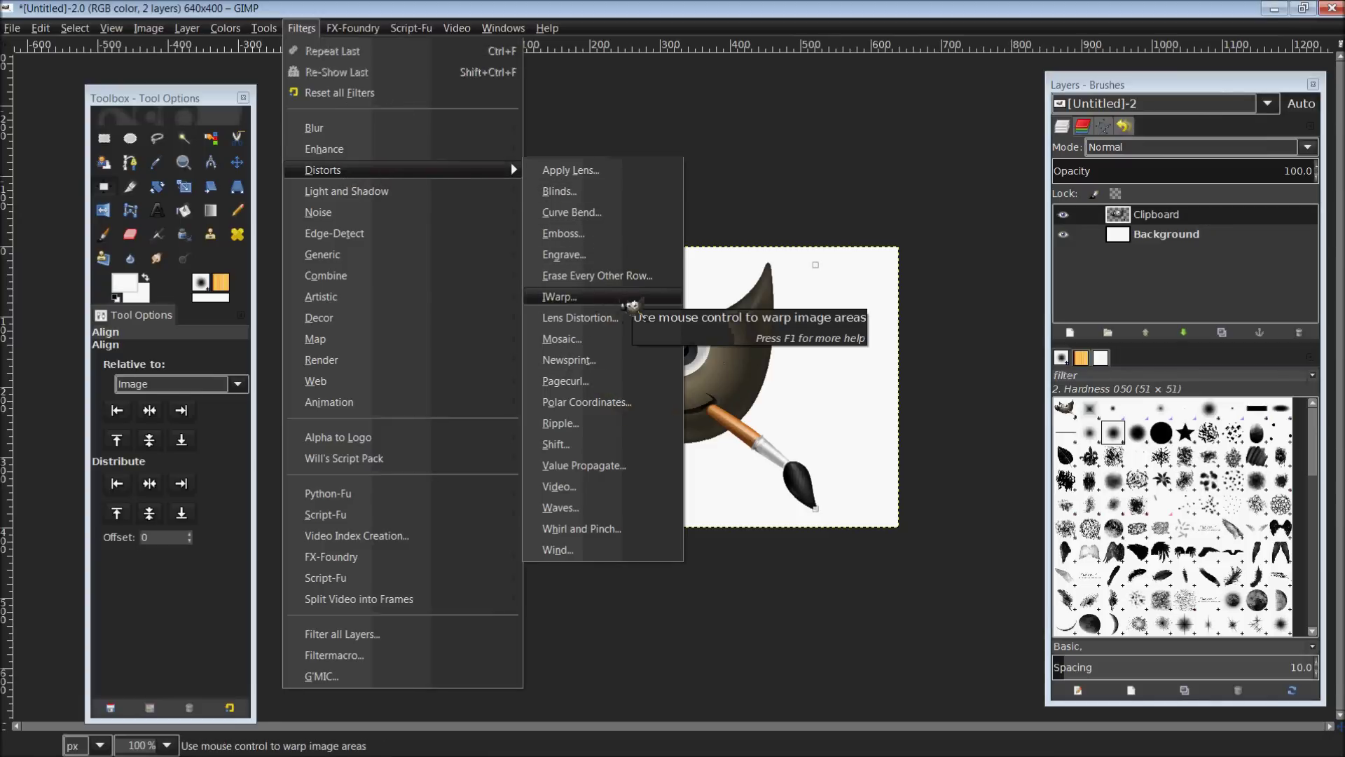
click(629, 304)
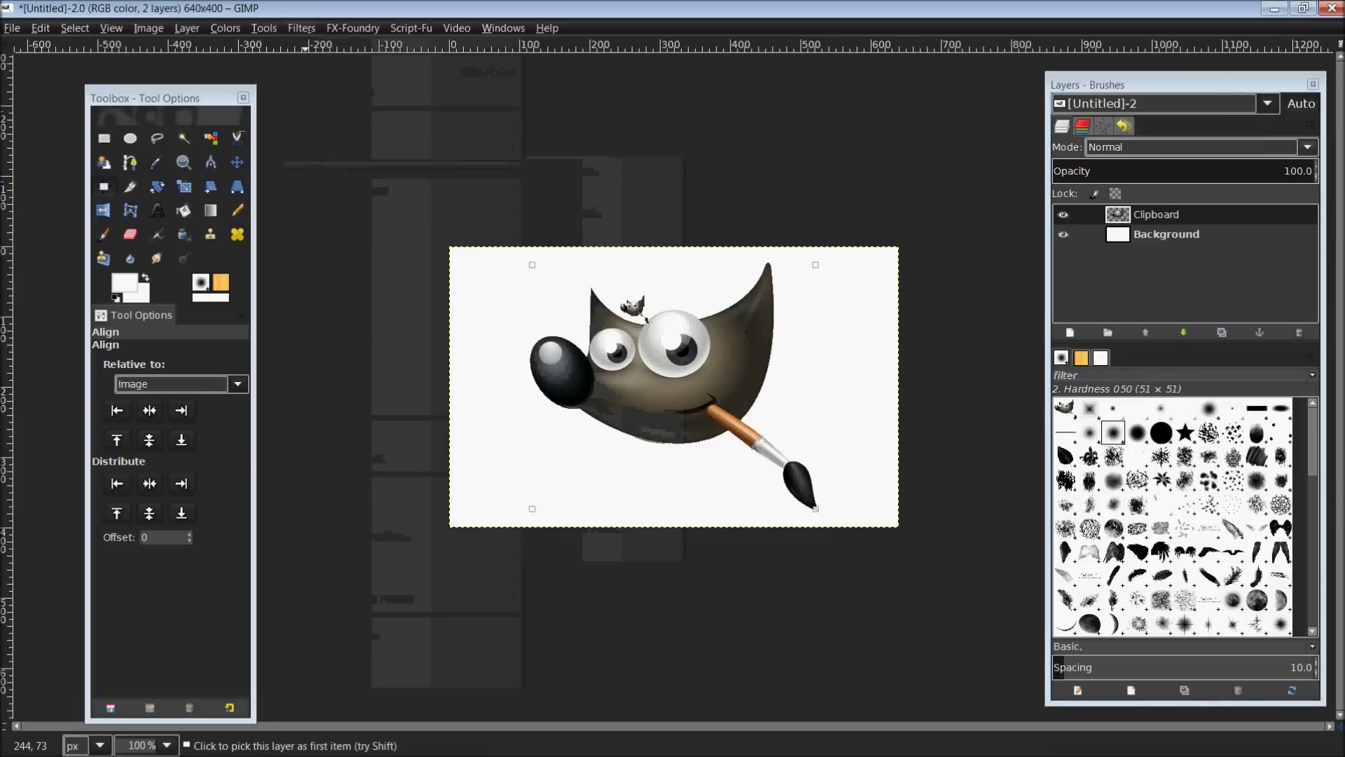
drag(720, 242, 737, 198)
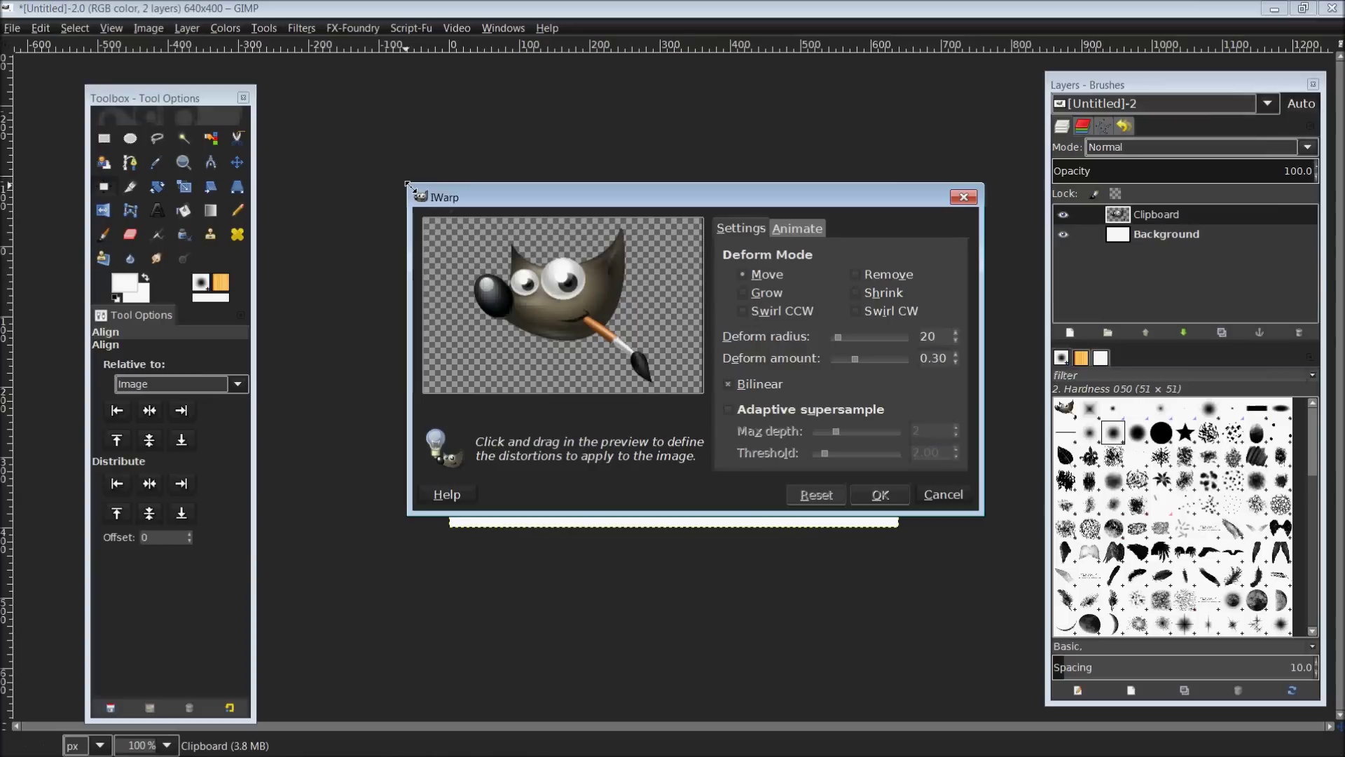
drag(407, 184, 203, 30)
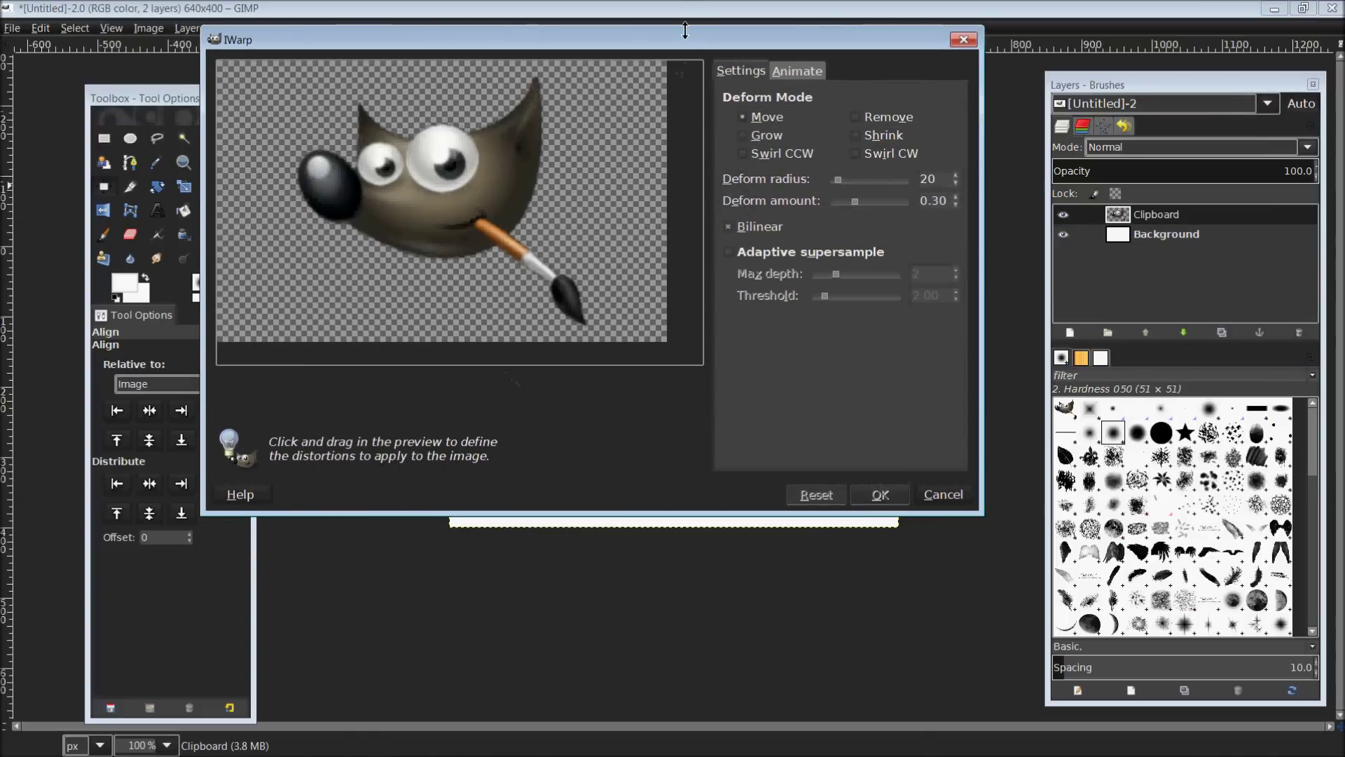
drag(696, 40, 757, 137)
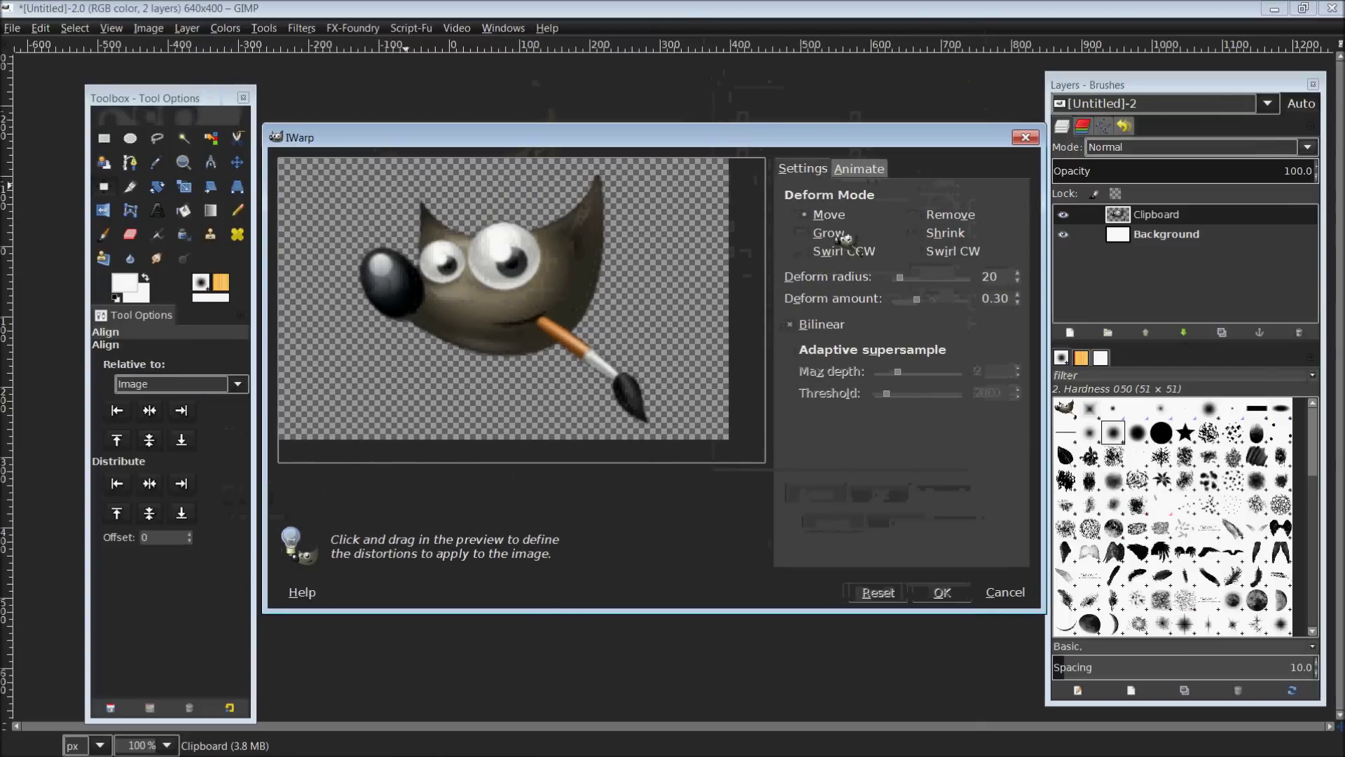
- Use Shrink mode with deform radius 250 and deform amount 1.00 to shrink the mascot in the preview until it vanishes
drag(871, 140, 818, 134)
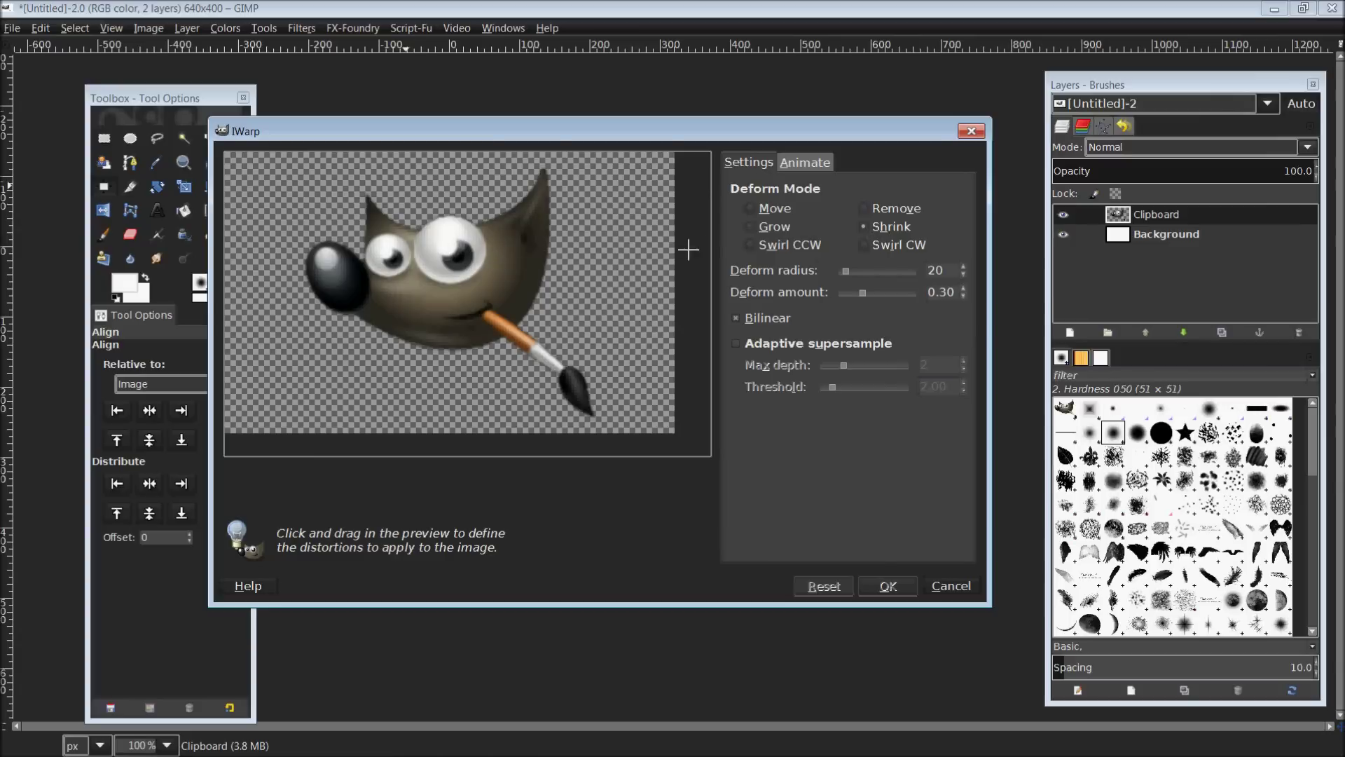
drag(711, 132, 768, 131)
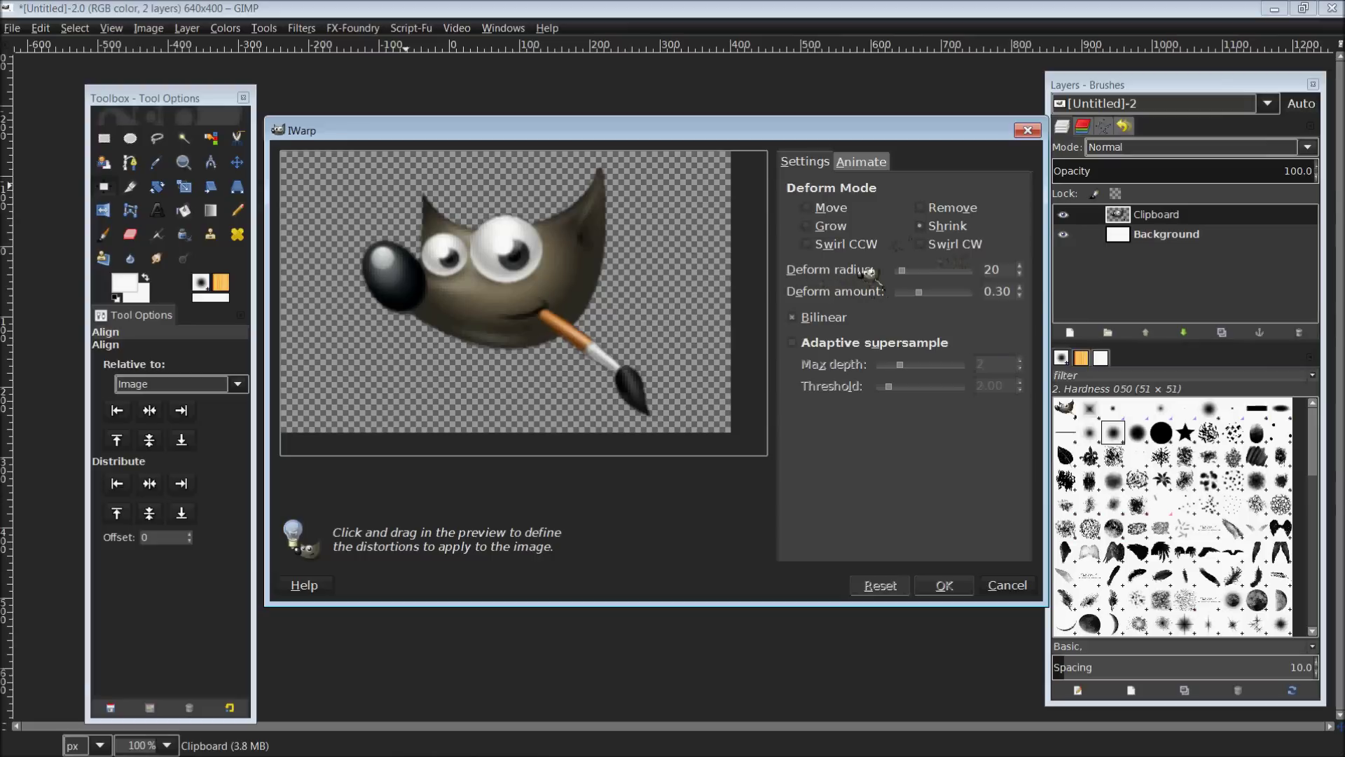
drag(916, 272, 990, 273)
drag(921, 294, 995, 301)
drag(493, 275, 500, 288)
click(501, 287)
mouse_move(596, 349)
mouse_down()
mouse_move(454, 297)
mouse_move(541, 294)
mouse_move(553, 318)
mouse_move(519, 305)
mouse_move(540, 307)
mouse_up()
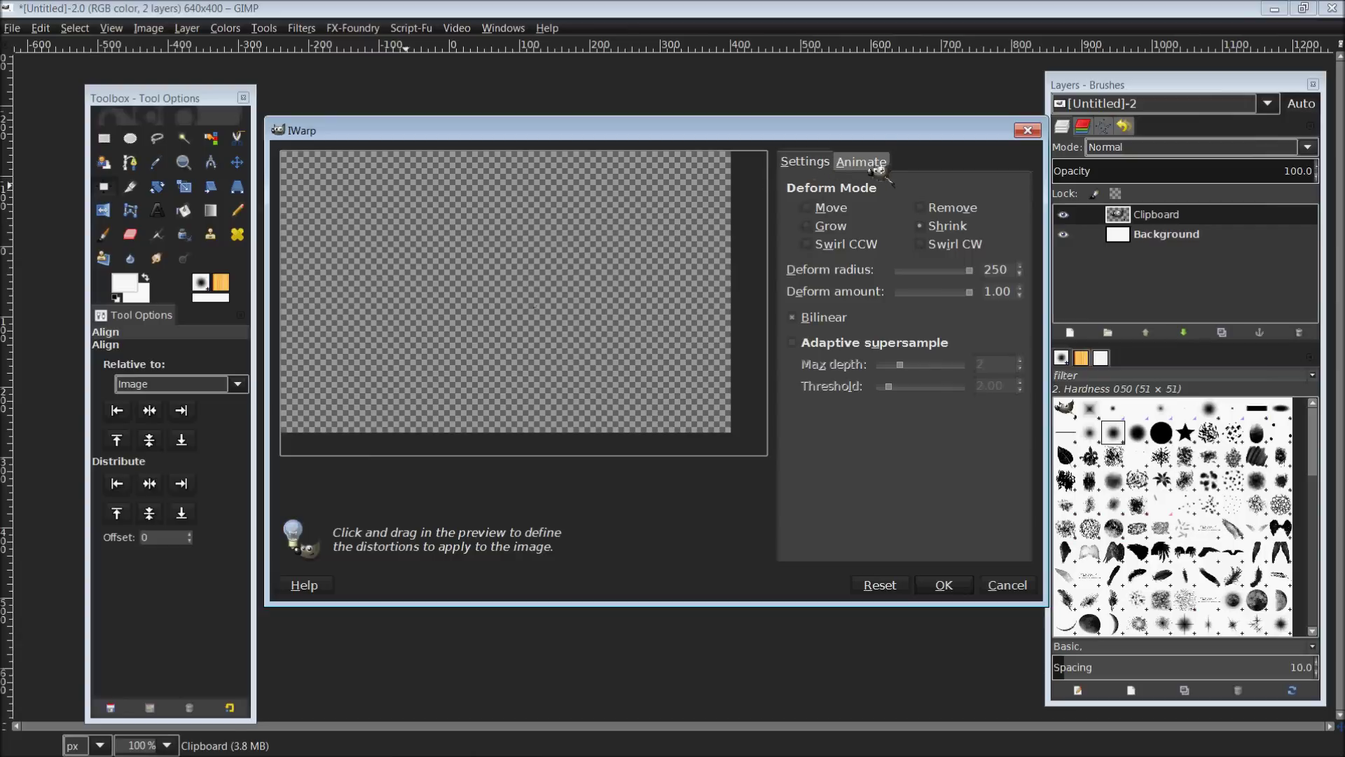
- Enable Animate with the Reverse option for the IWarp distortion
drag(868, 132, 819, 134)
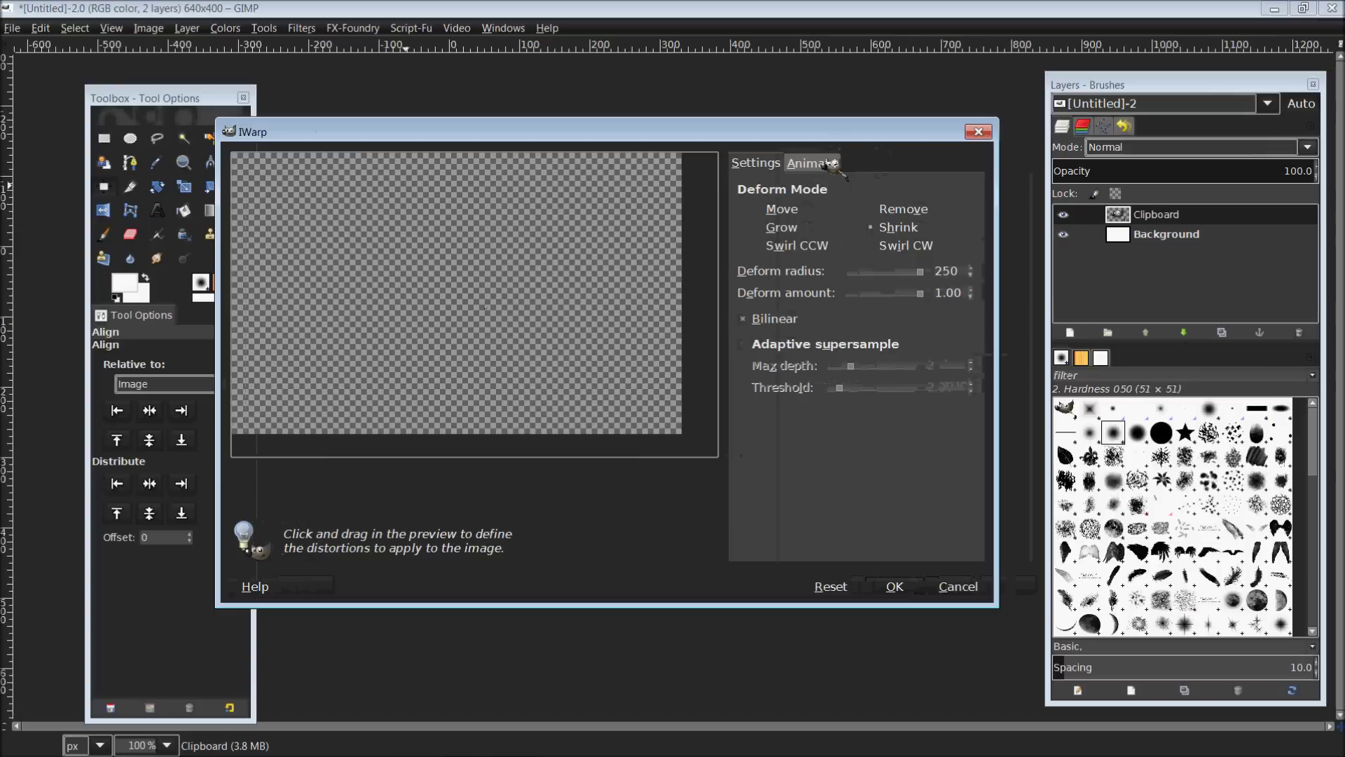
click(831, 163)
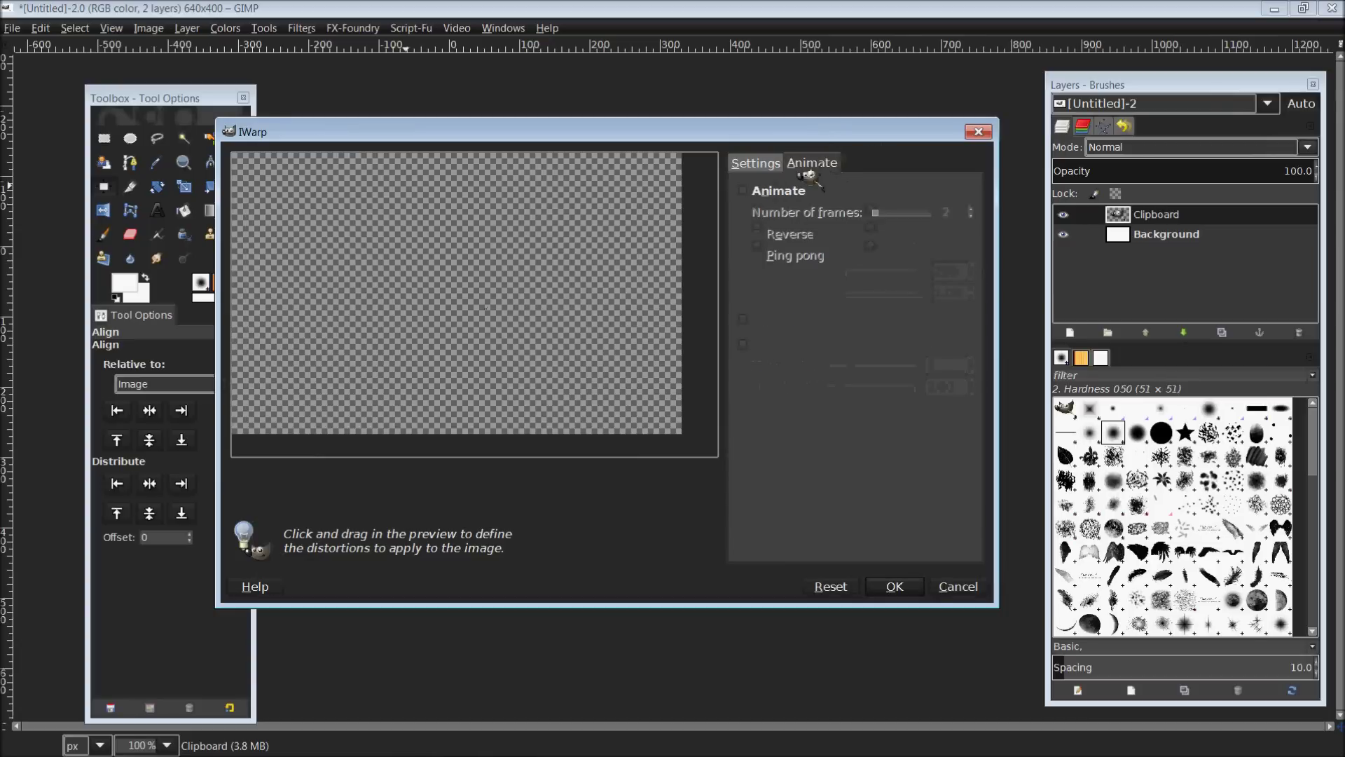
click(755, 192)
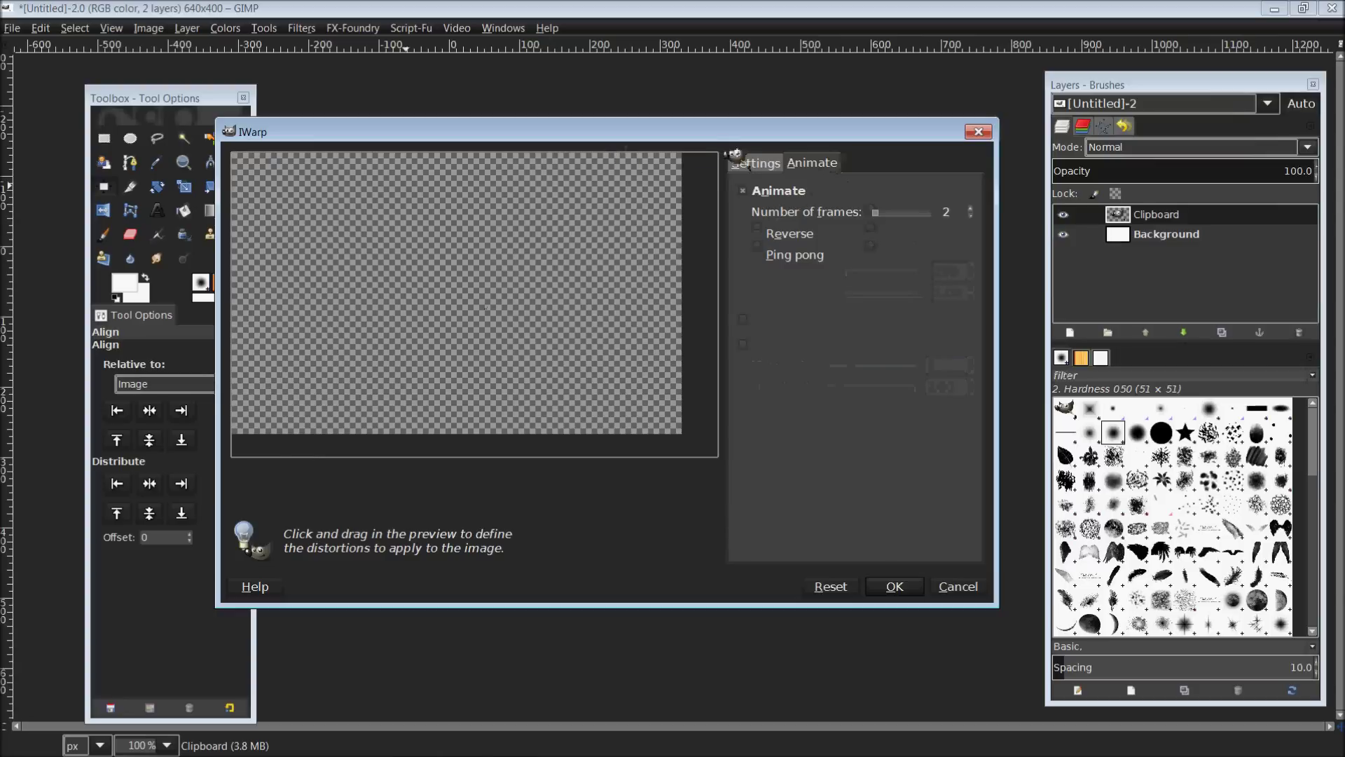
drag(768, 122, 827, 146)
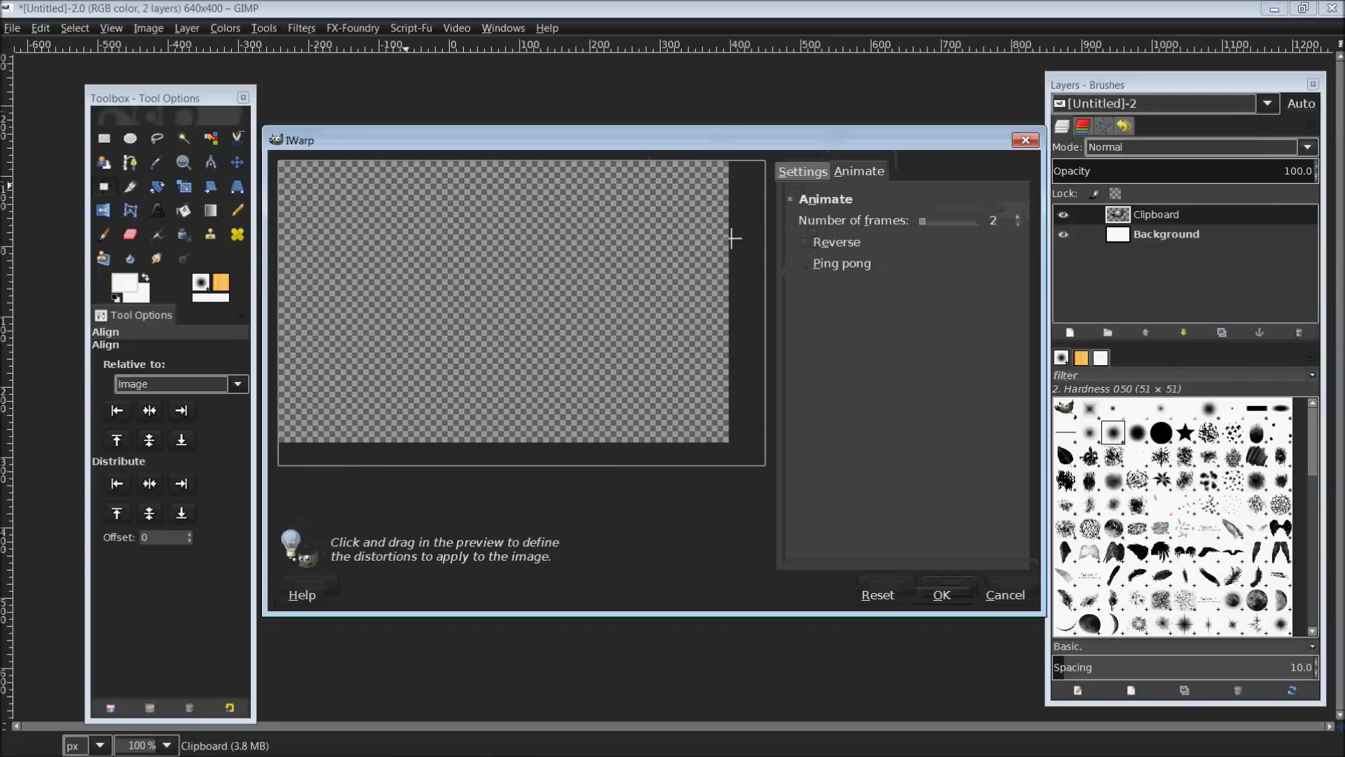
click(818, 244)
drag(856, 138, 751, 151)
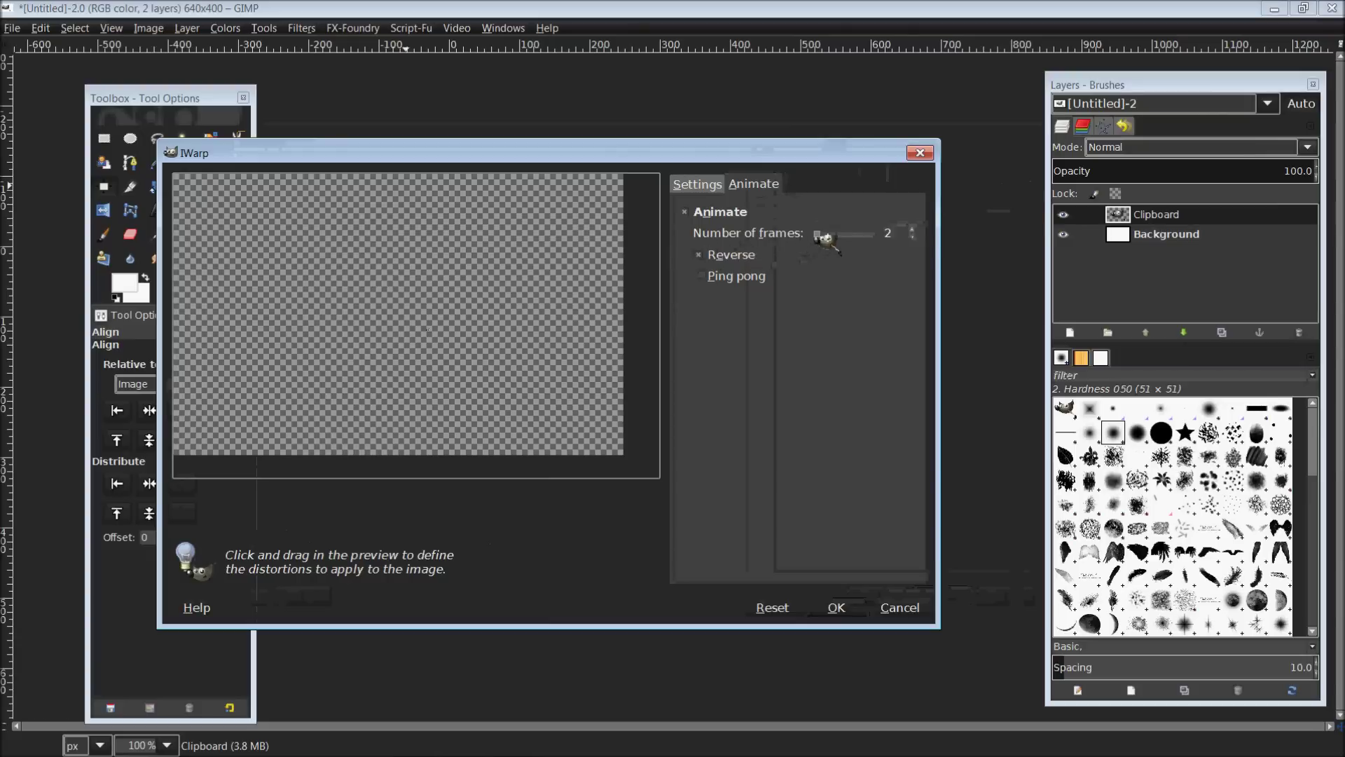
- Set the number of animation frames to 50 and apply IWarp to generate the frame layers
mouse_move(820, 235)
mouse_down()
mouse_move(844, 235)
mouse_move(831, 236)
mouse_up()
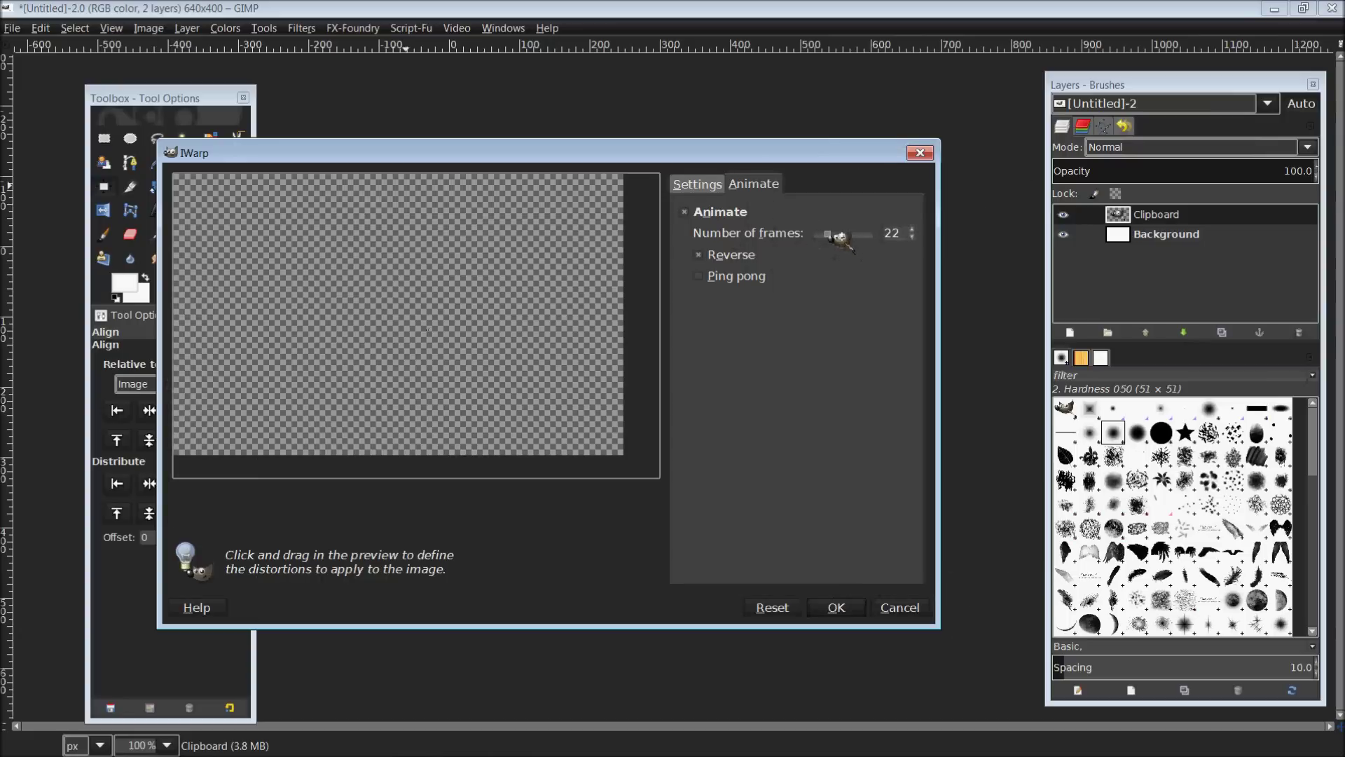
drag(830, 234, 901, 233)
drag(885, 240, 856, 243)
click(857, 610)
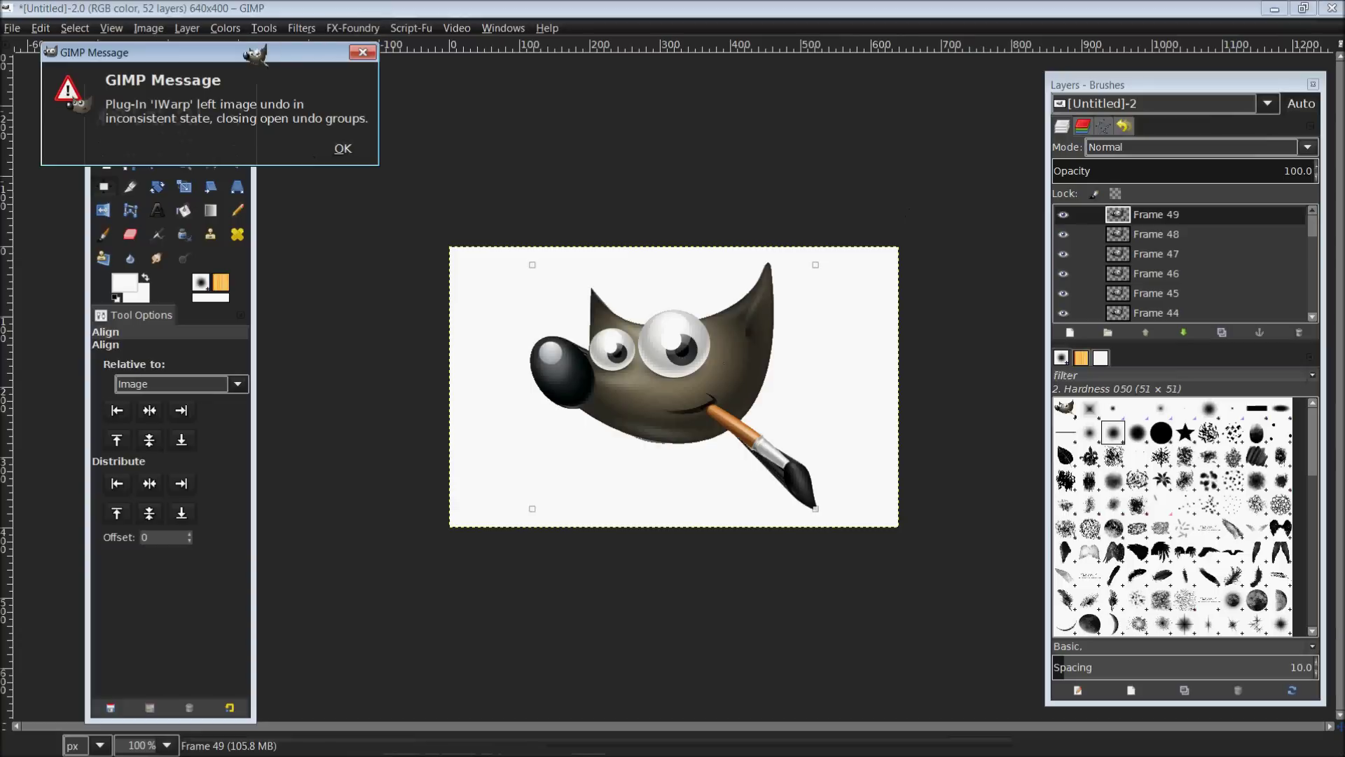
drag(253, 56, 663, 218)
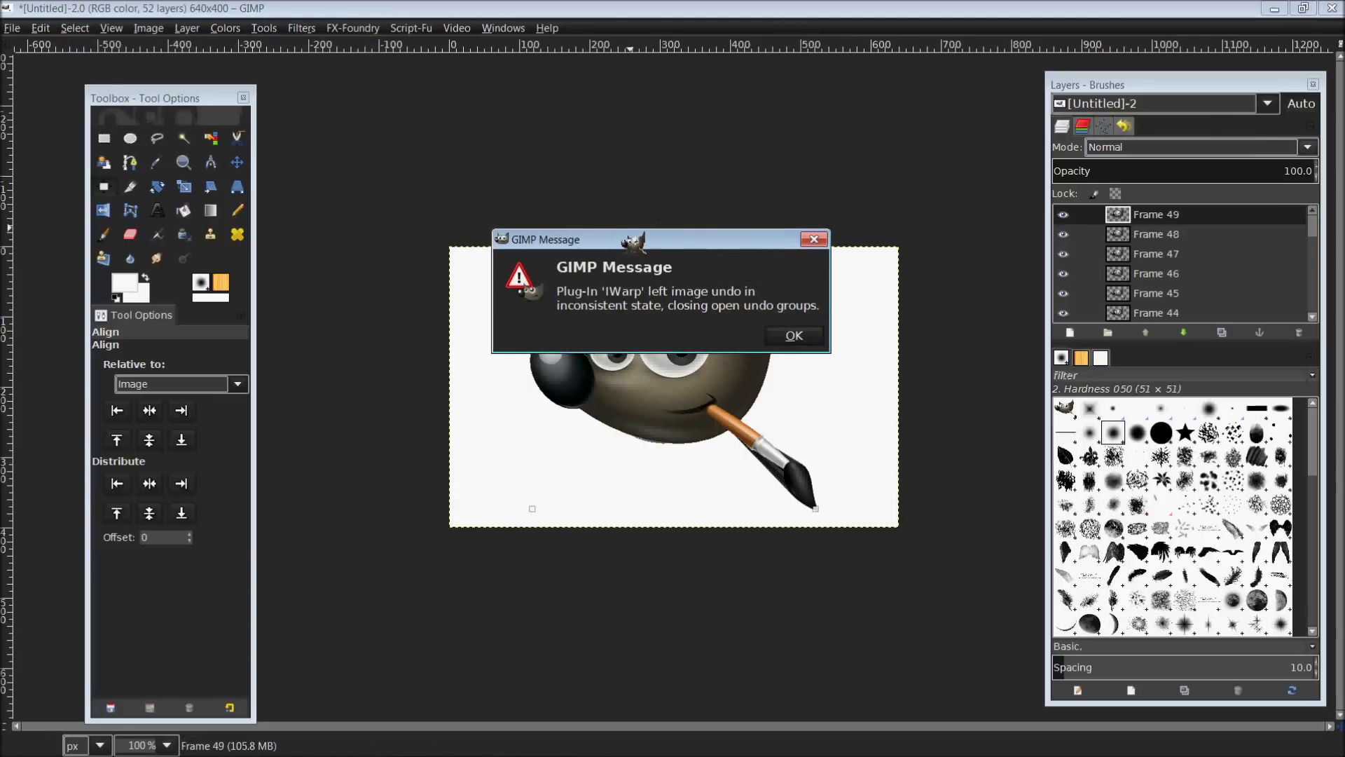
drag(635, 241, 625, 267)
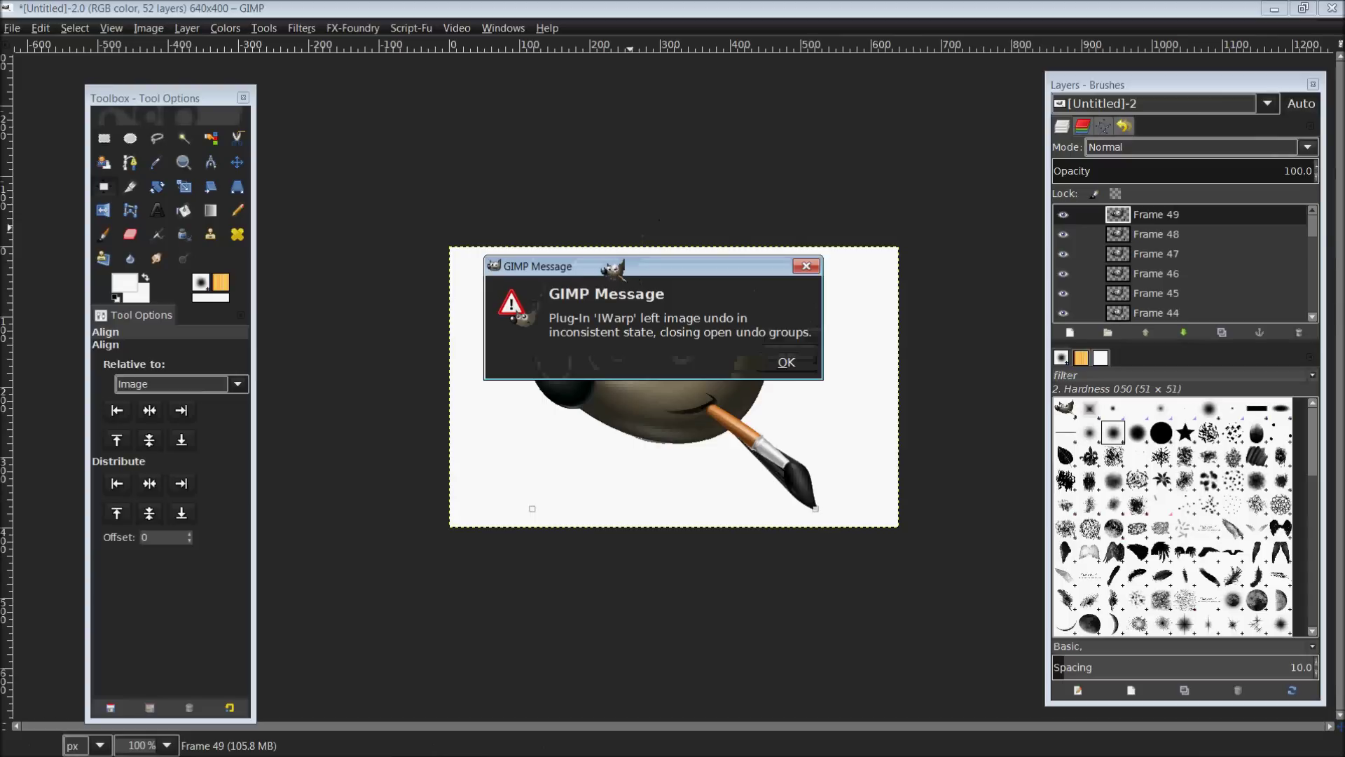
- Dismiss the IWarp message and delete the original Clipboard layer located between Frame 0 and the Background
drag(617, 266, 605, 231)
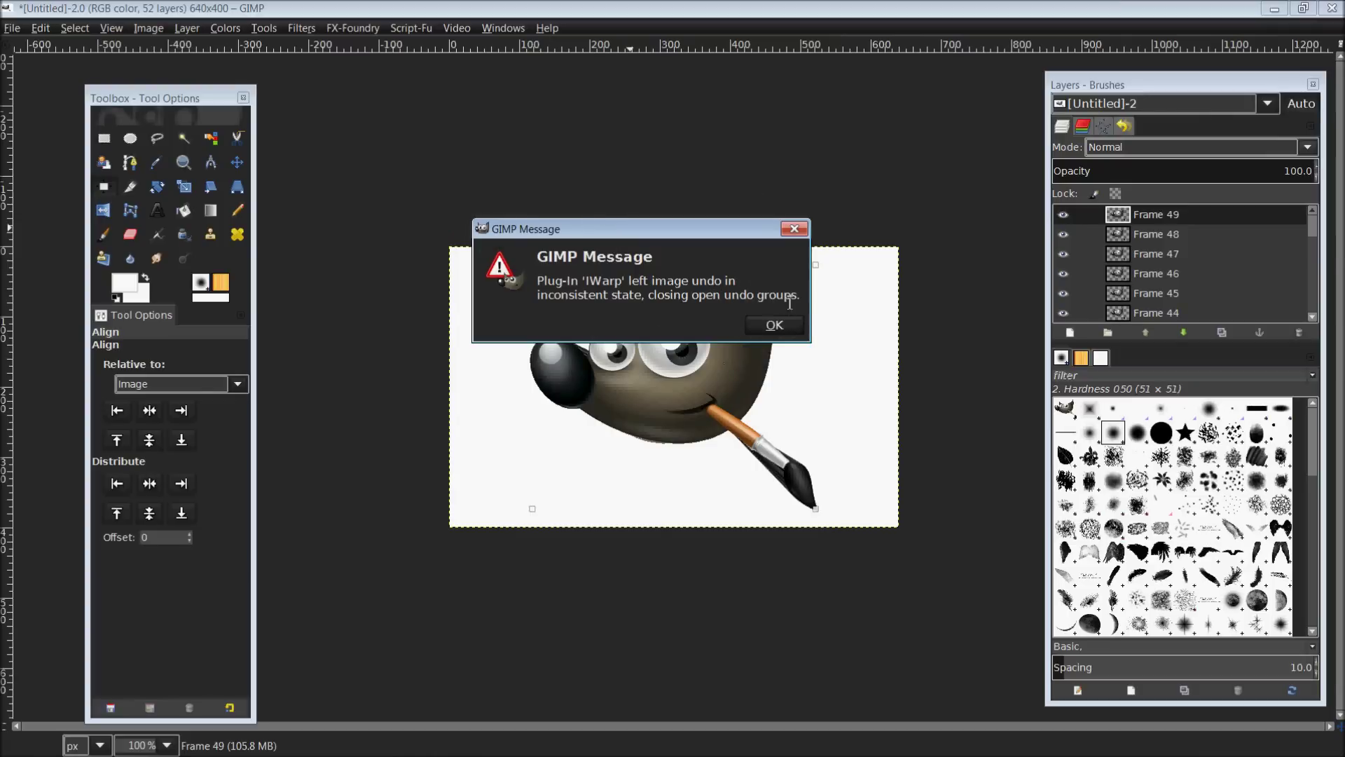
click(799, 327)
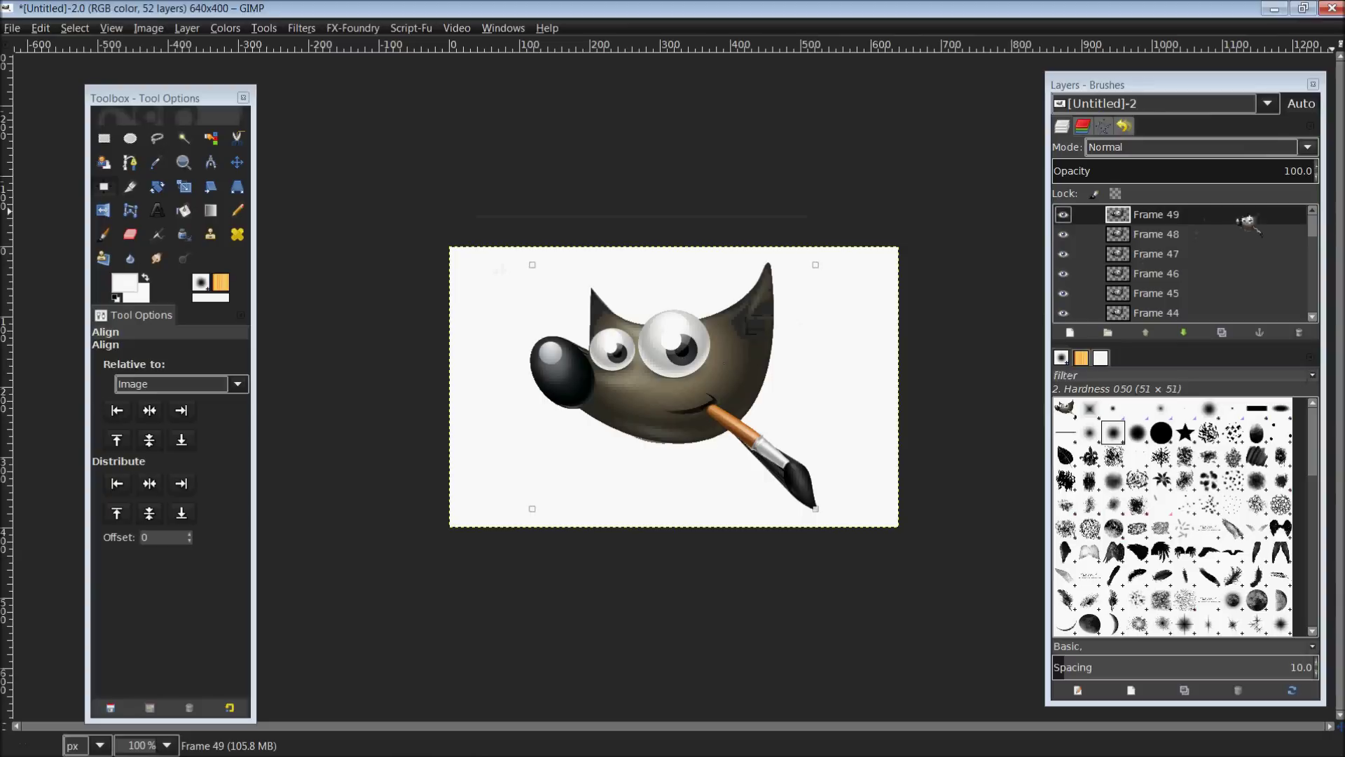
drag(1223, 87, 1010, 88)
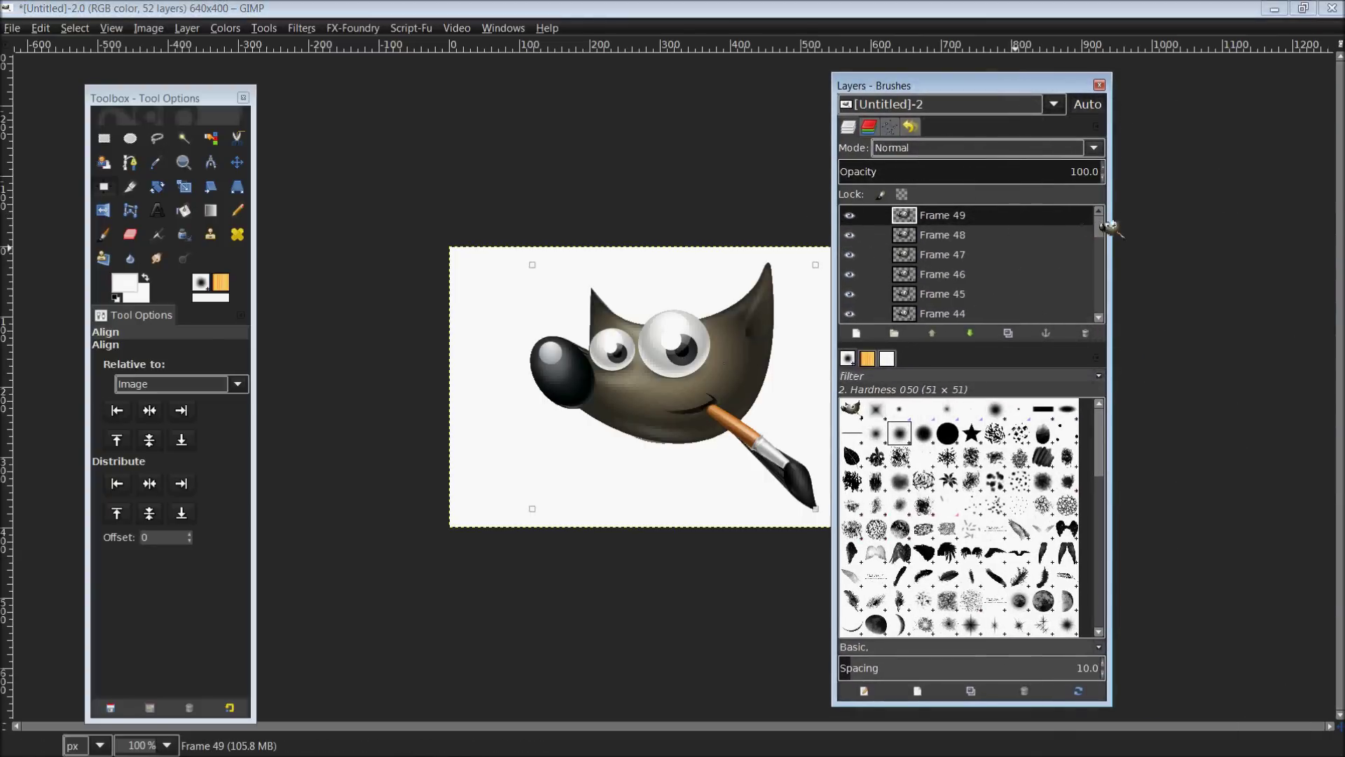
drag(1111, 226, 1120, 312)
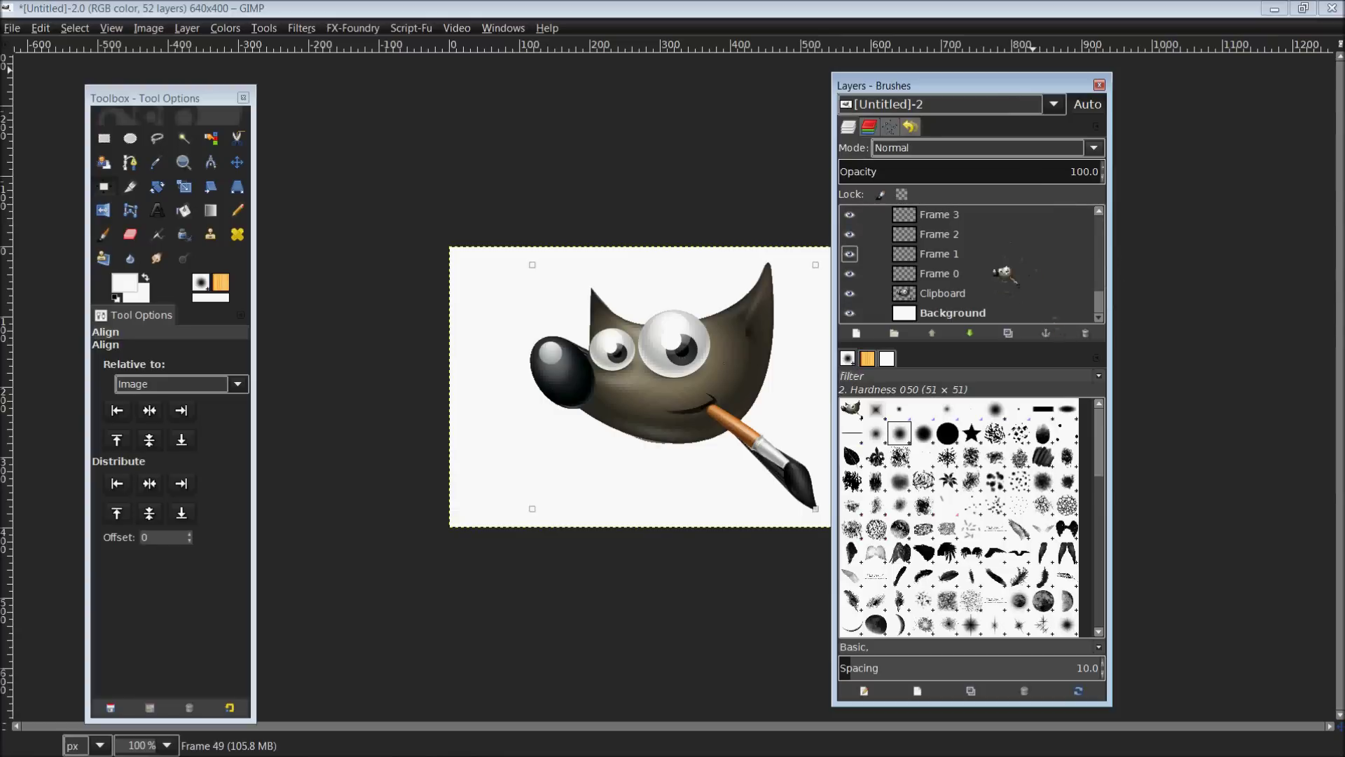
click(978, 316)
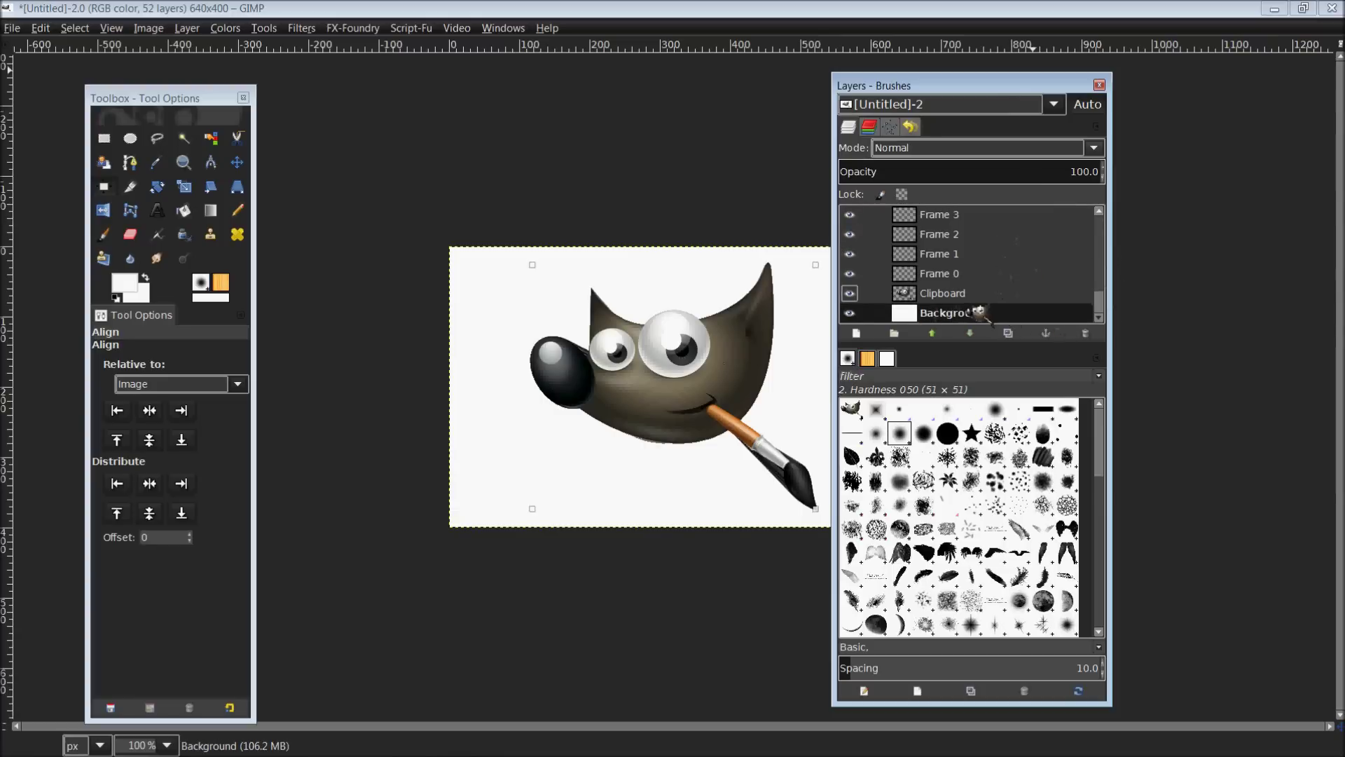
click(932, 294)
mouse_move(913, 297)
mouse_down()
mouse_move(946, 307)
mouse_move(984, 280)
mouse_move(1003, 87)
mouse_move(1103, 86)
mouse_up()
drag(1016, 297, 1085, 300)
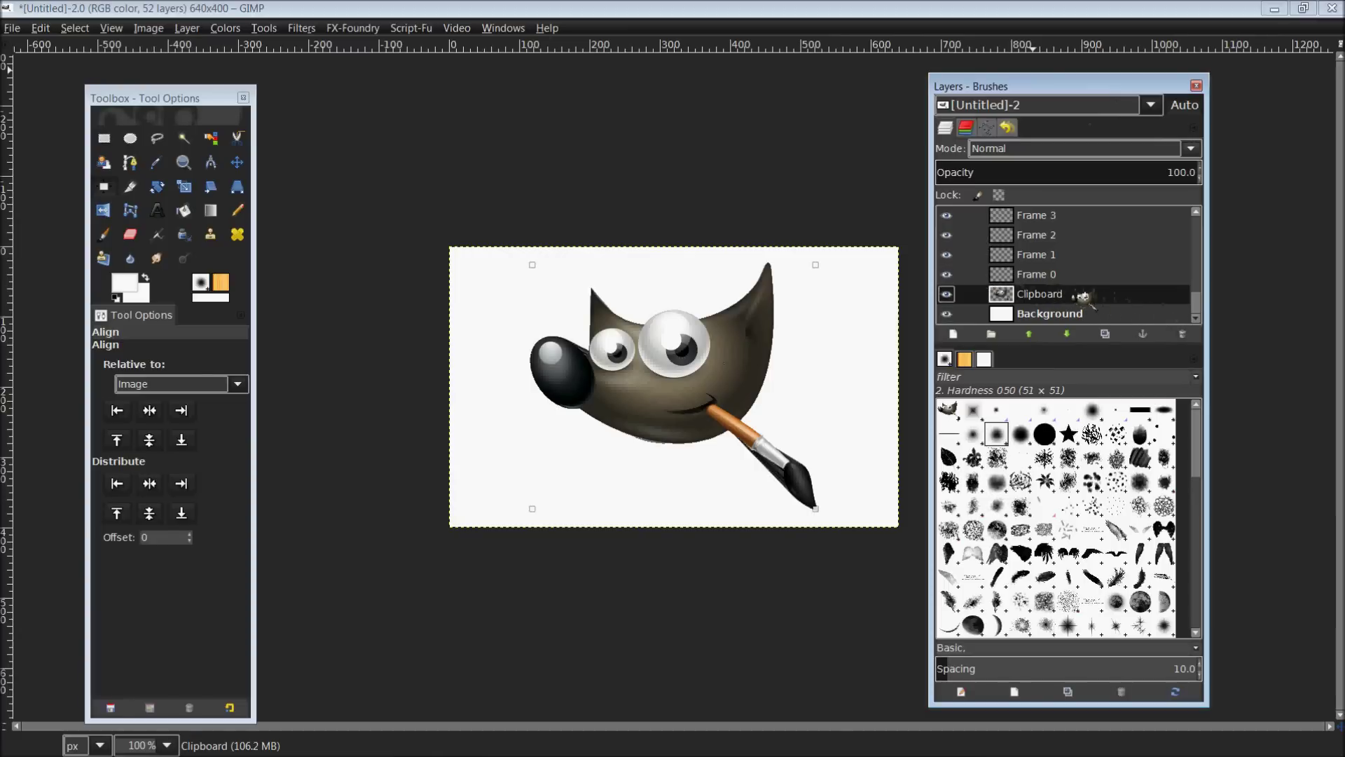
drag(1084, 298, 1201, 337)
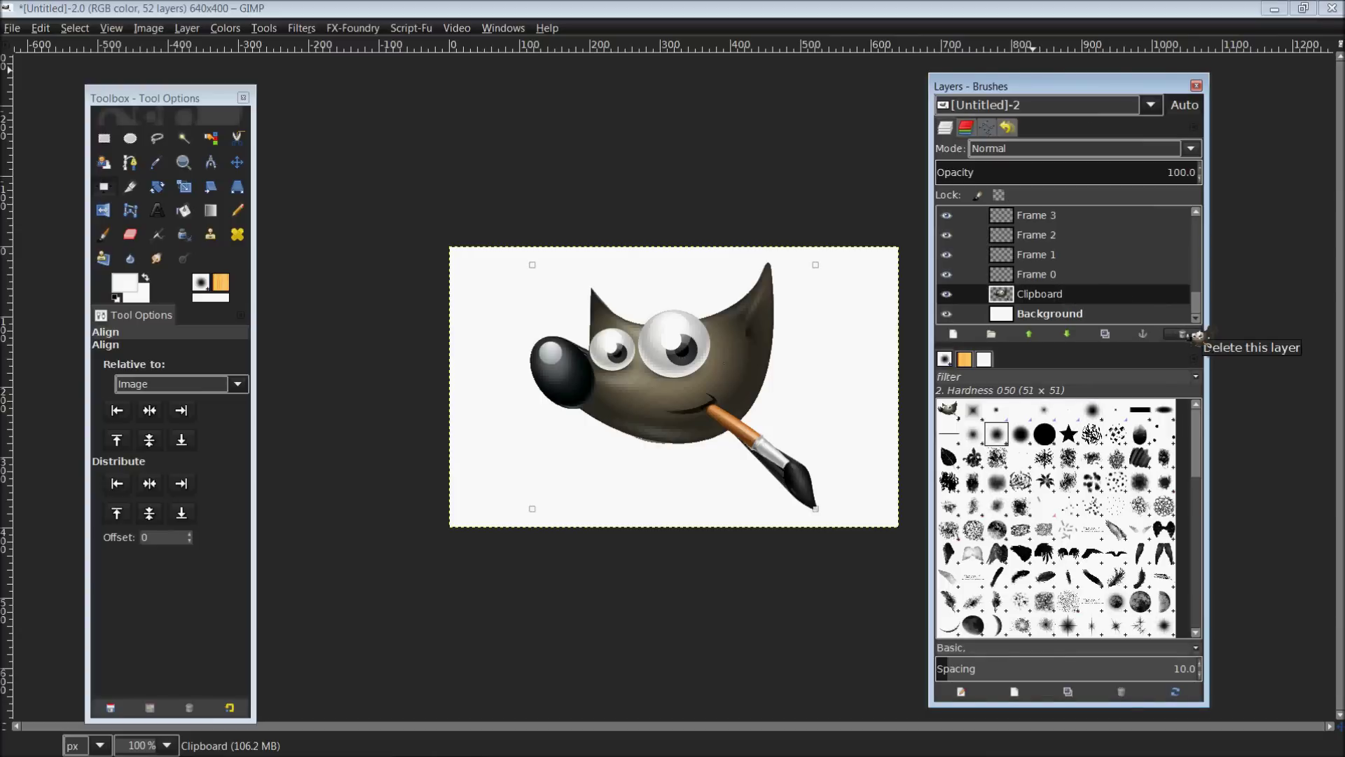
drag(1201, 337, 1198, 336)
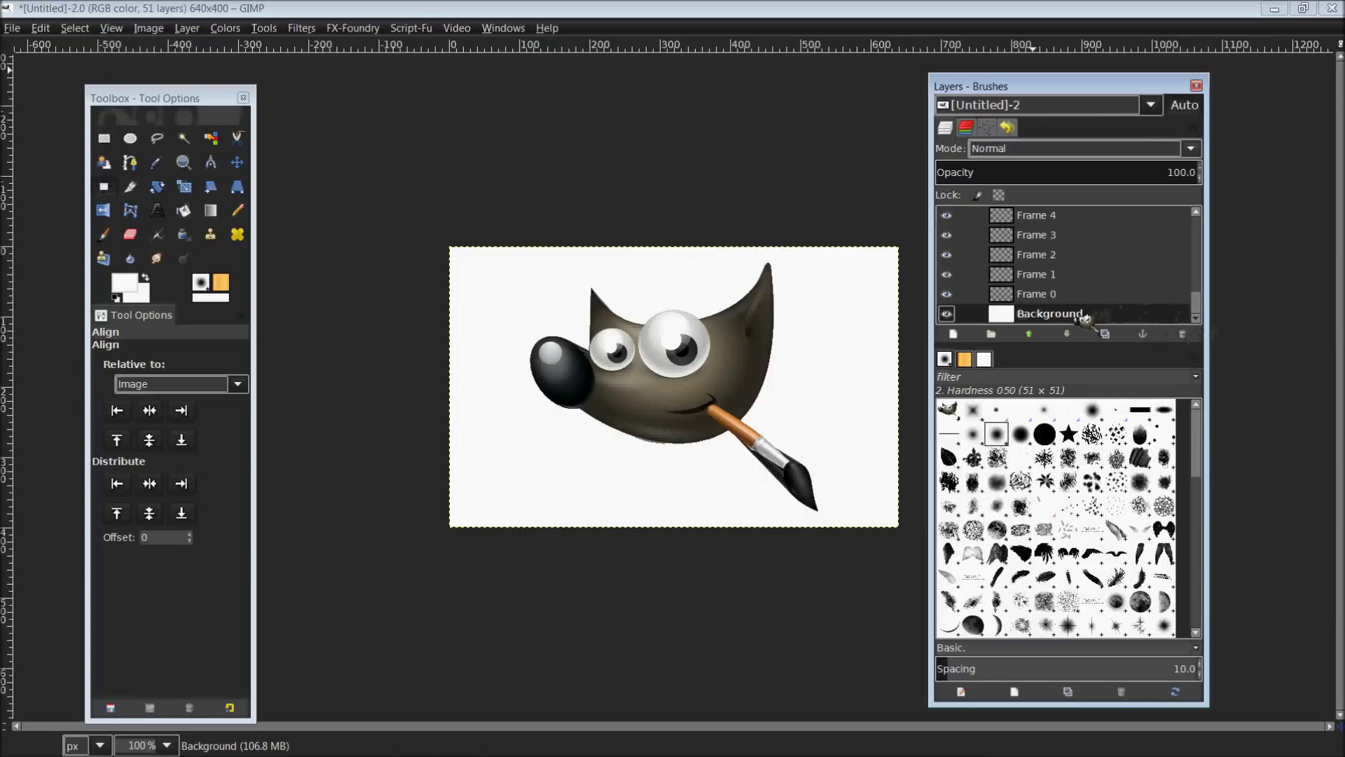
mouse_move(1085, 315)
mouse_down()
mouse_move(1066, 303)
mouse_move(1072, 224)
mouse_move(1079, 315)
mouse_up()
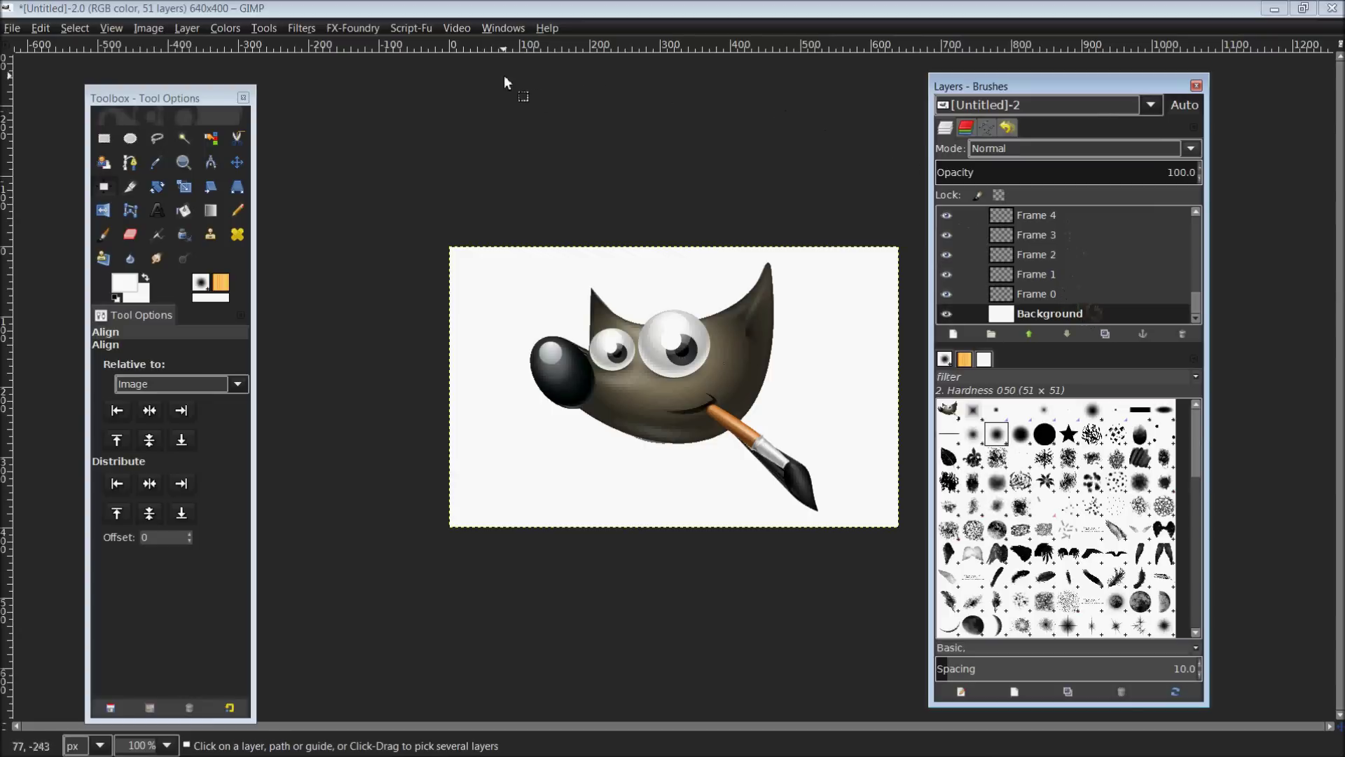
- Open the animation playback preview and play the frame layers at 30 fps
click(306, 31)
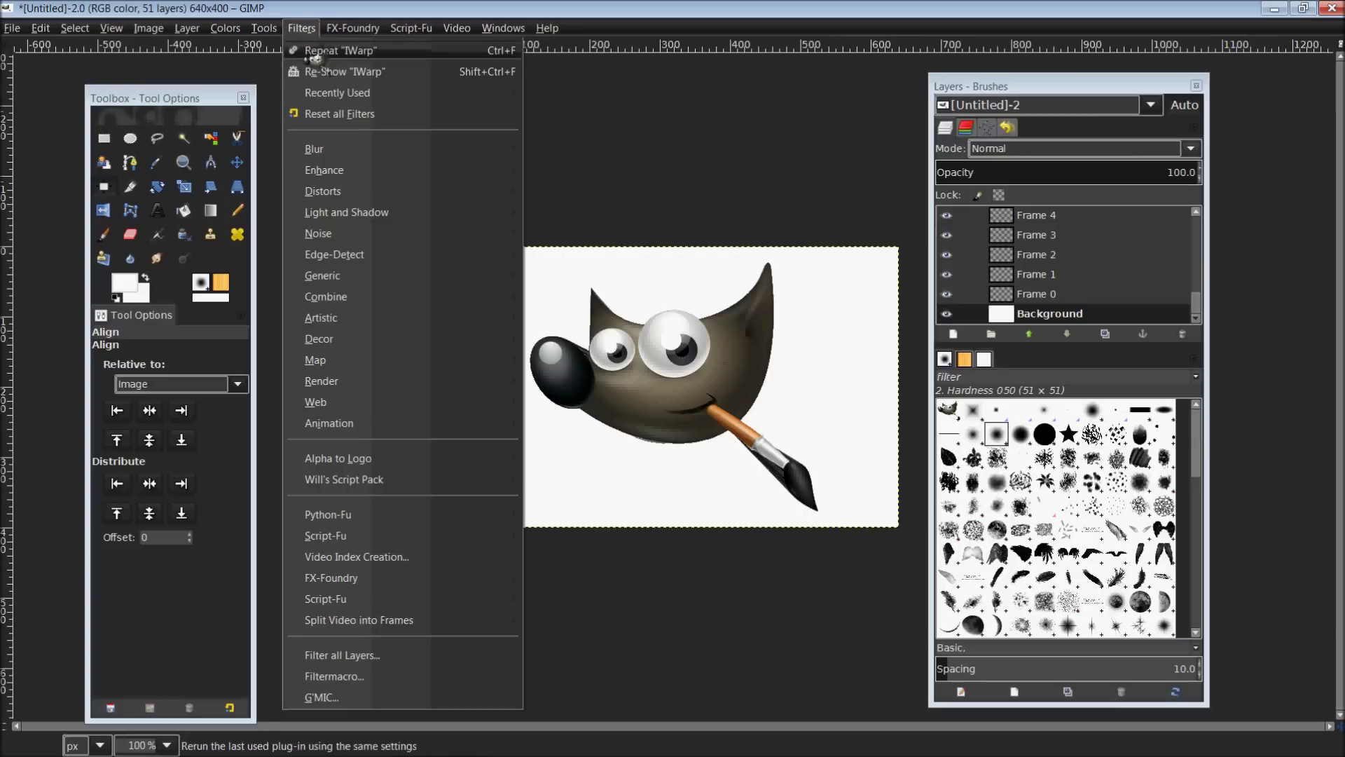
mouse_move(344, 429)
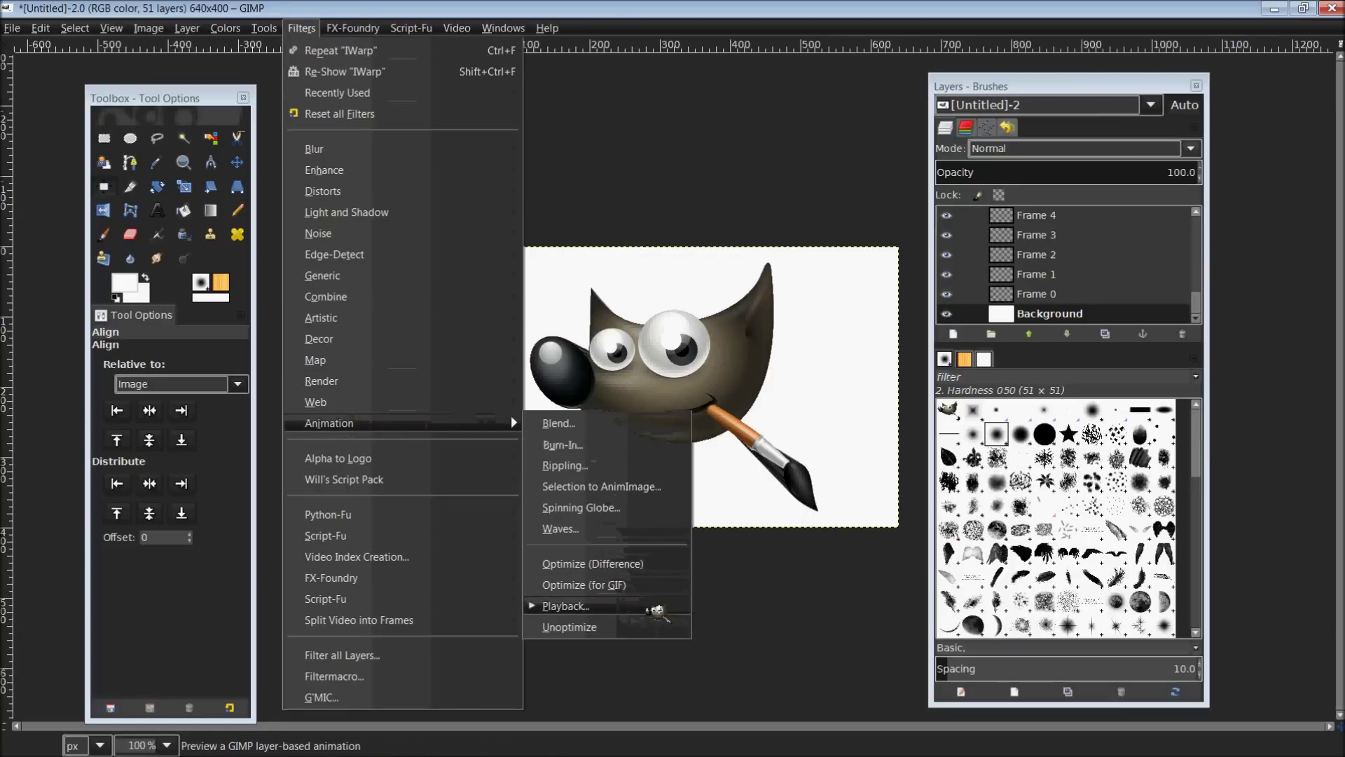
click(651, 607)
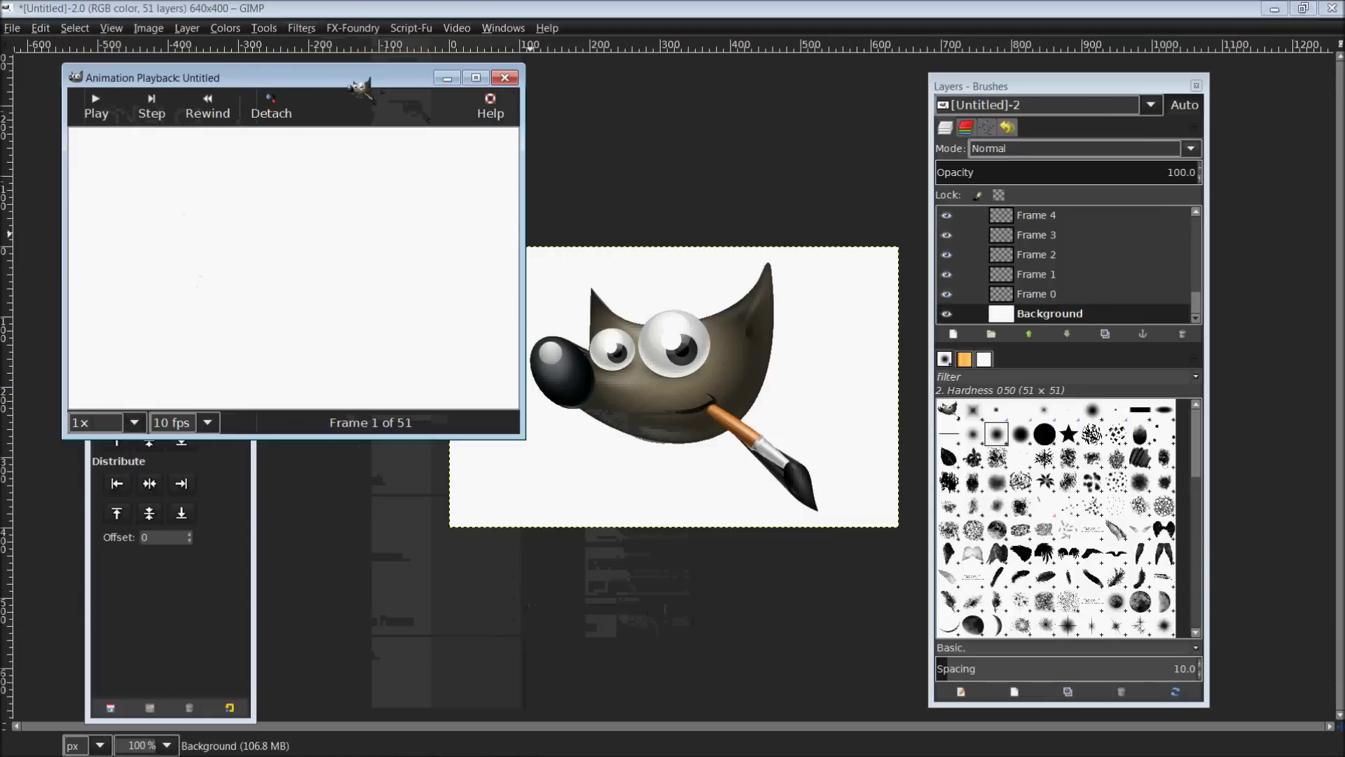
drag(358, 77, 685, 158)
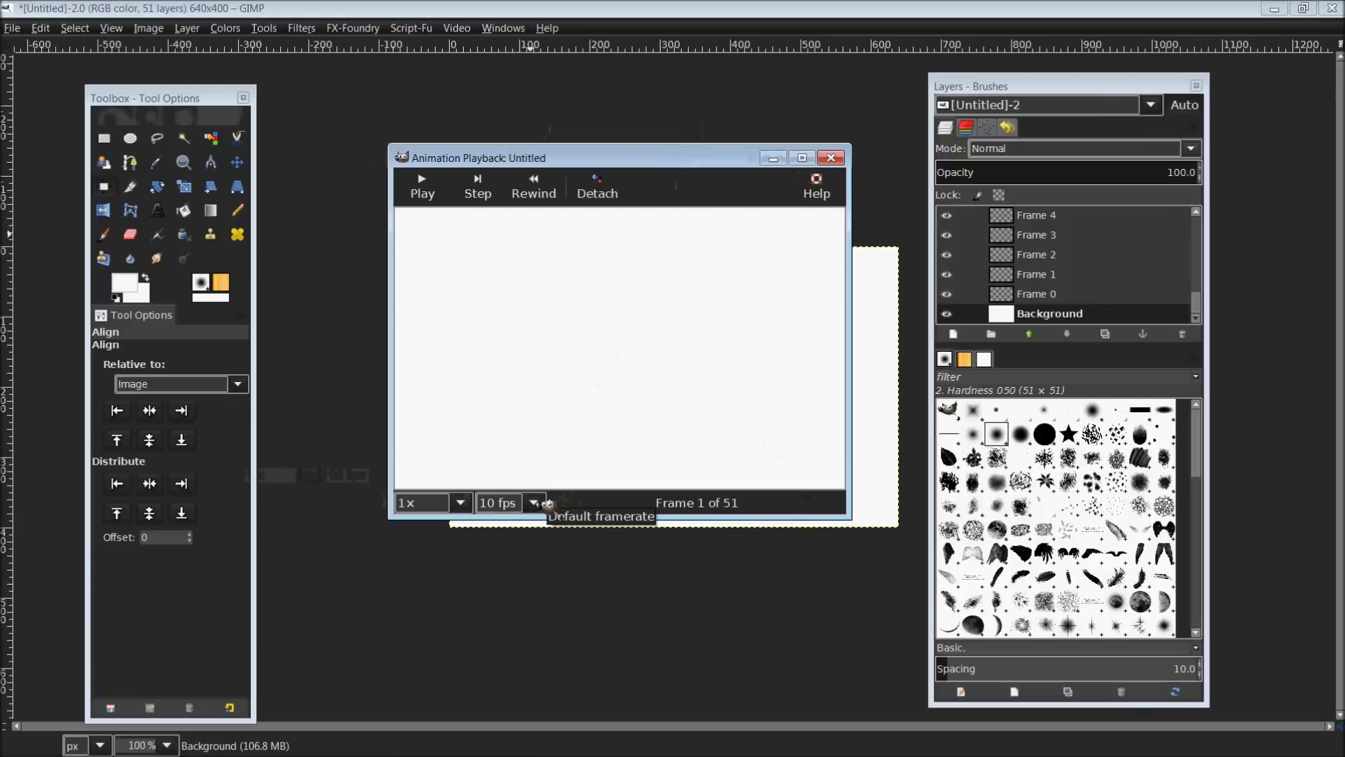
click(547, 504)
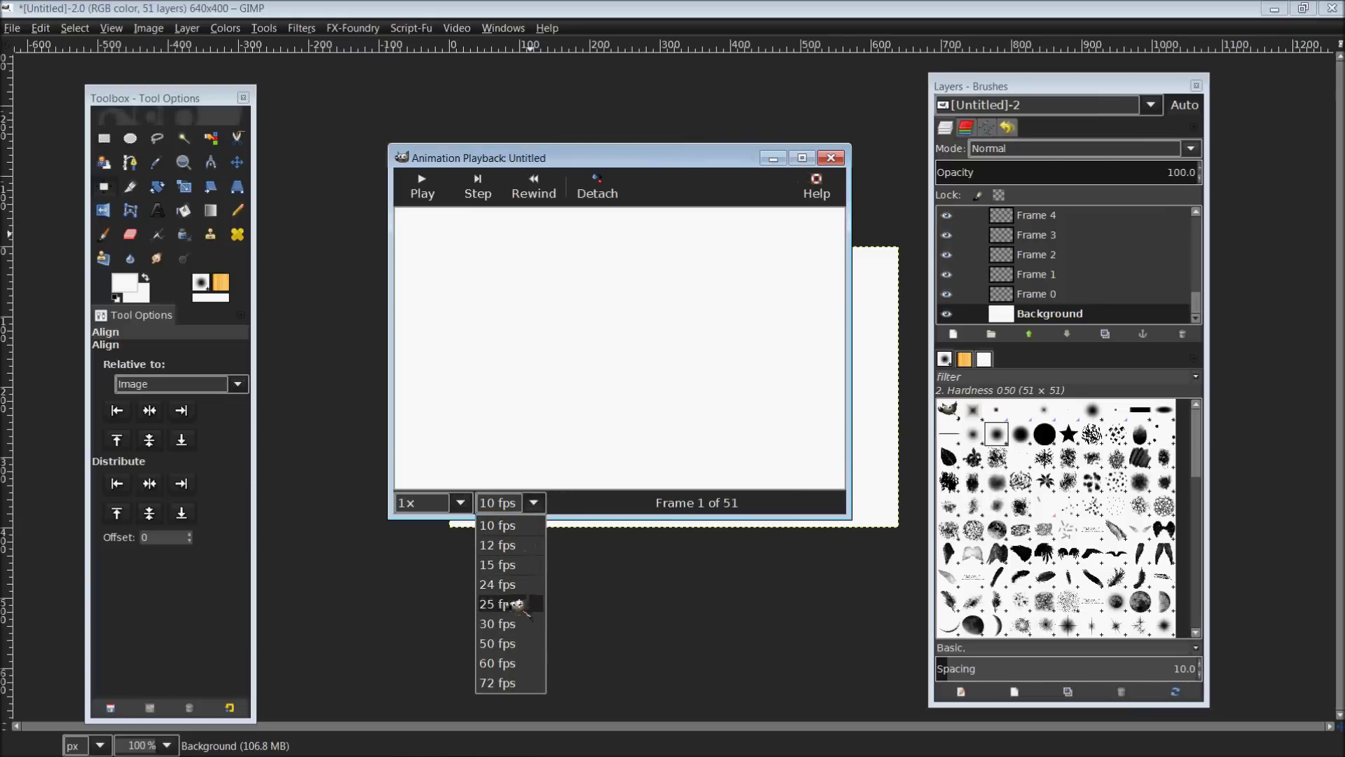
click(522, 624)
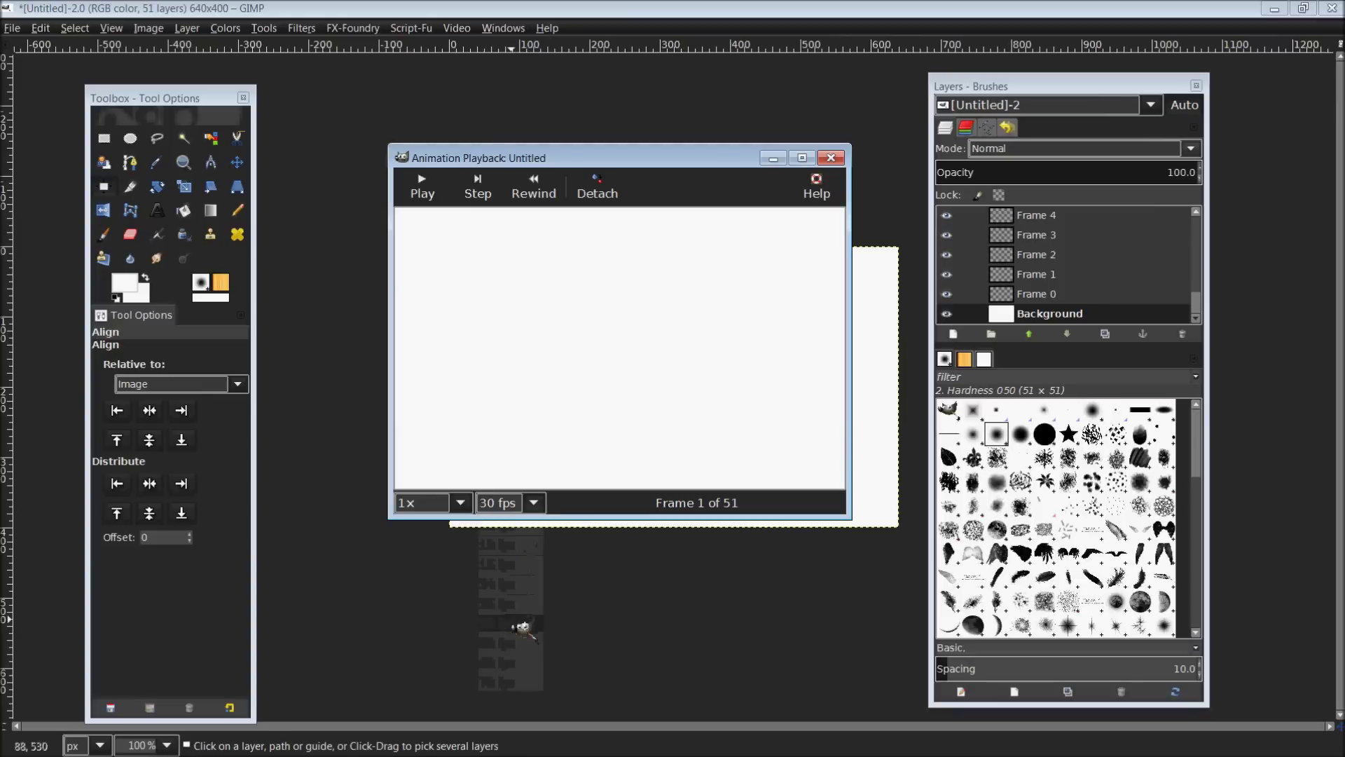
click(426, 188)
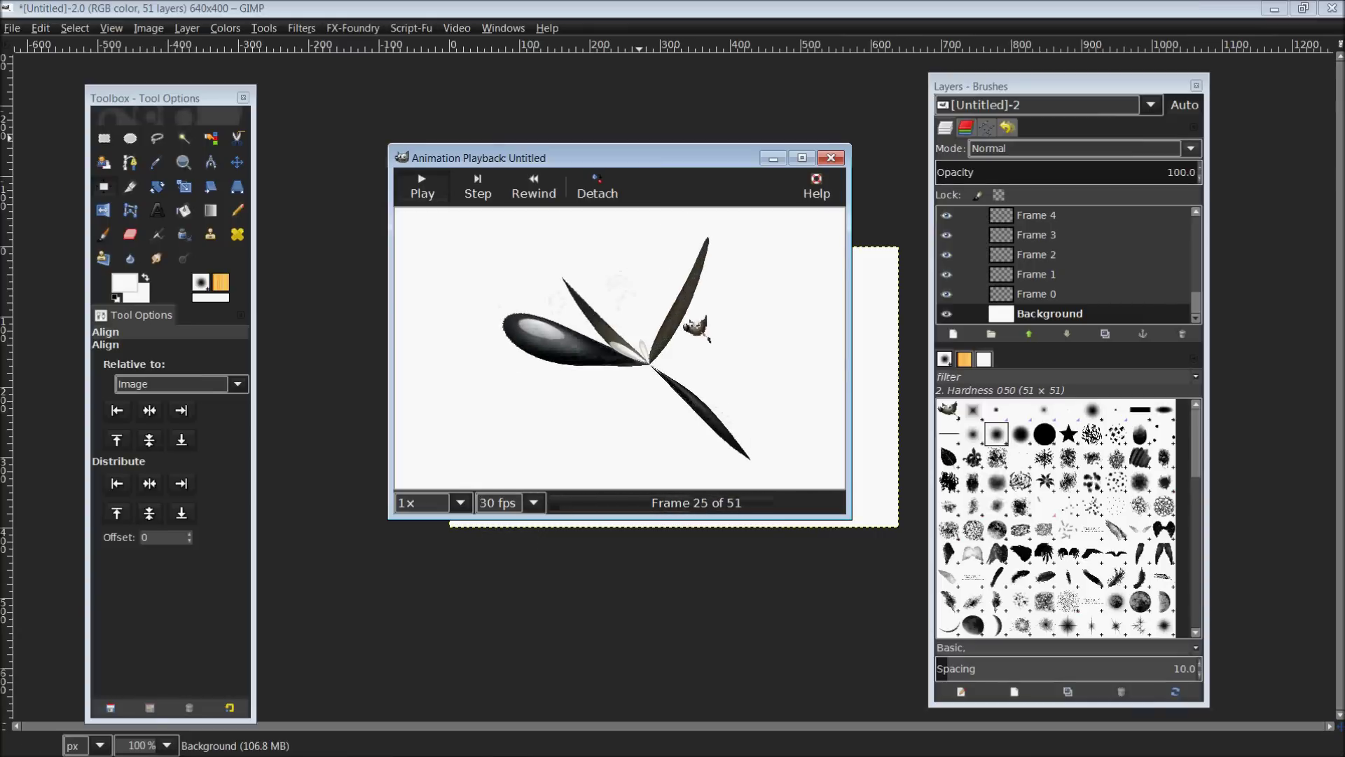
- Compare the animation preview at 50 fps and 10 fps, return it to 50 fps, and close the playback window
click(534, 503)
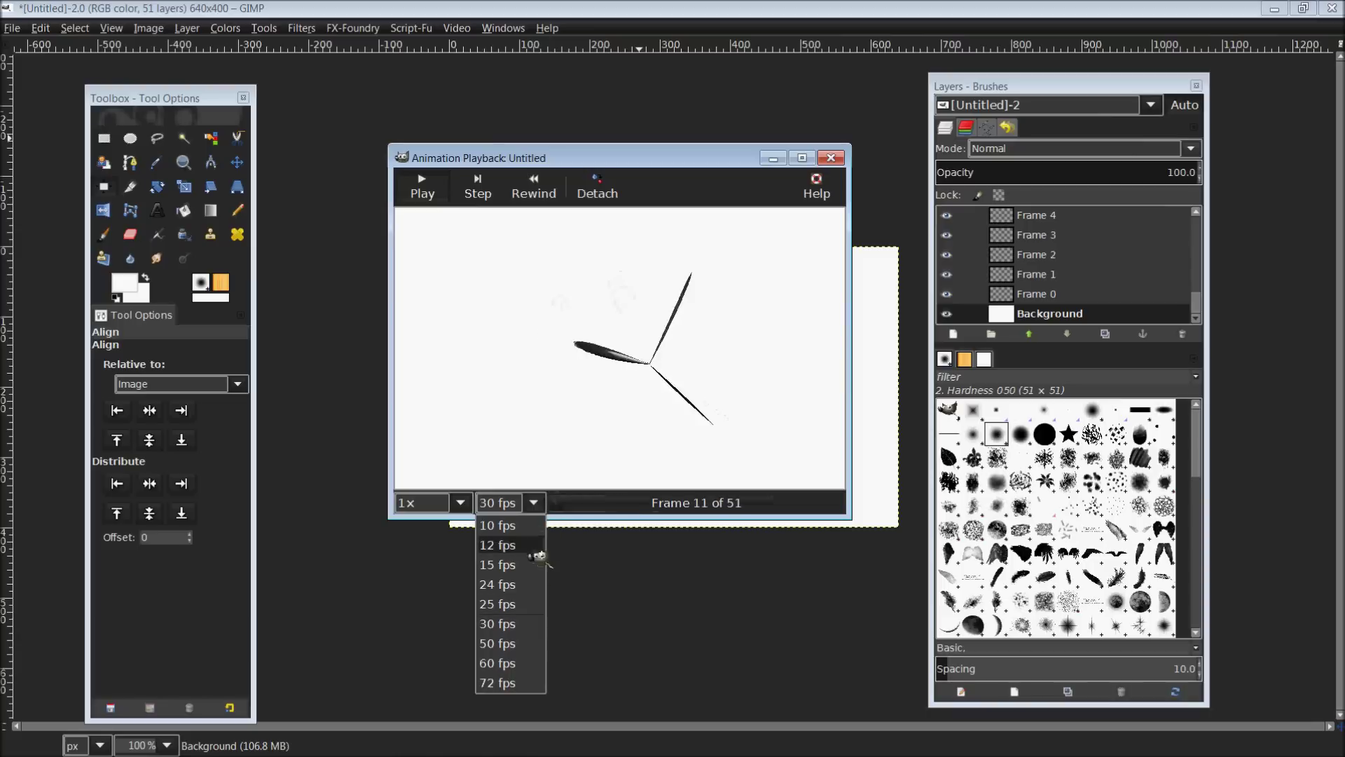
click(533, 643)
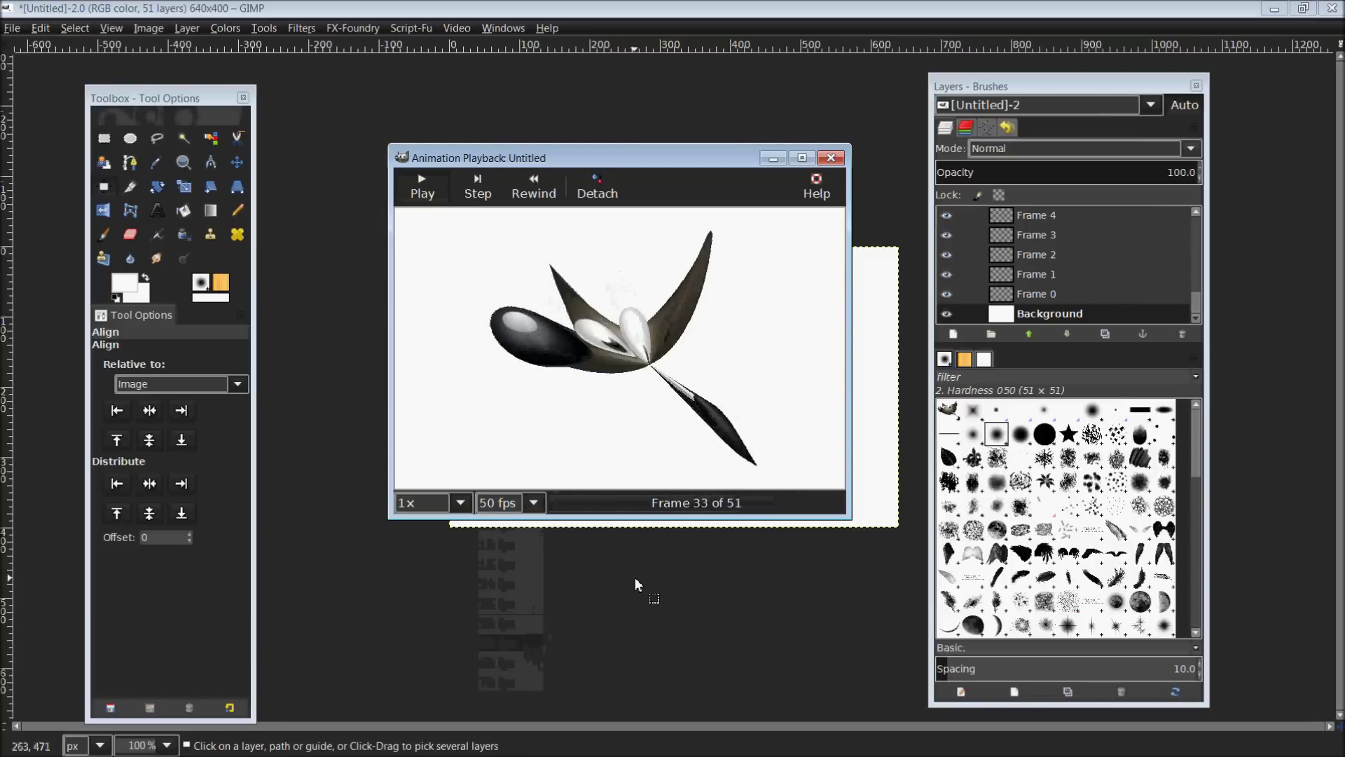
click(536, 504)
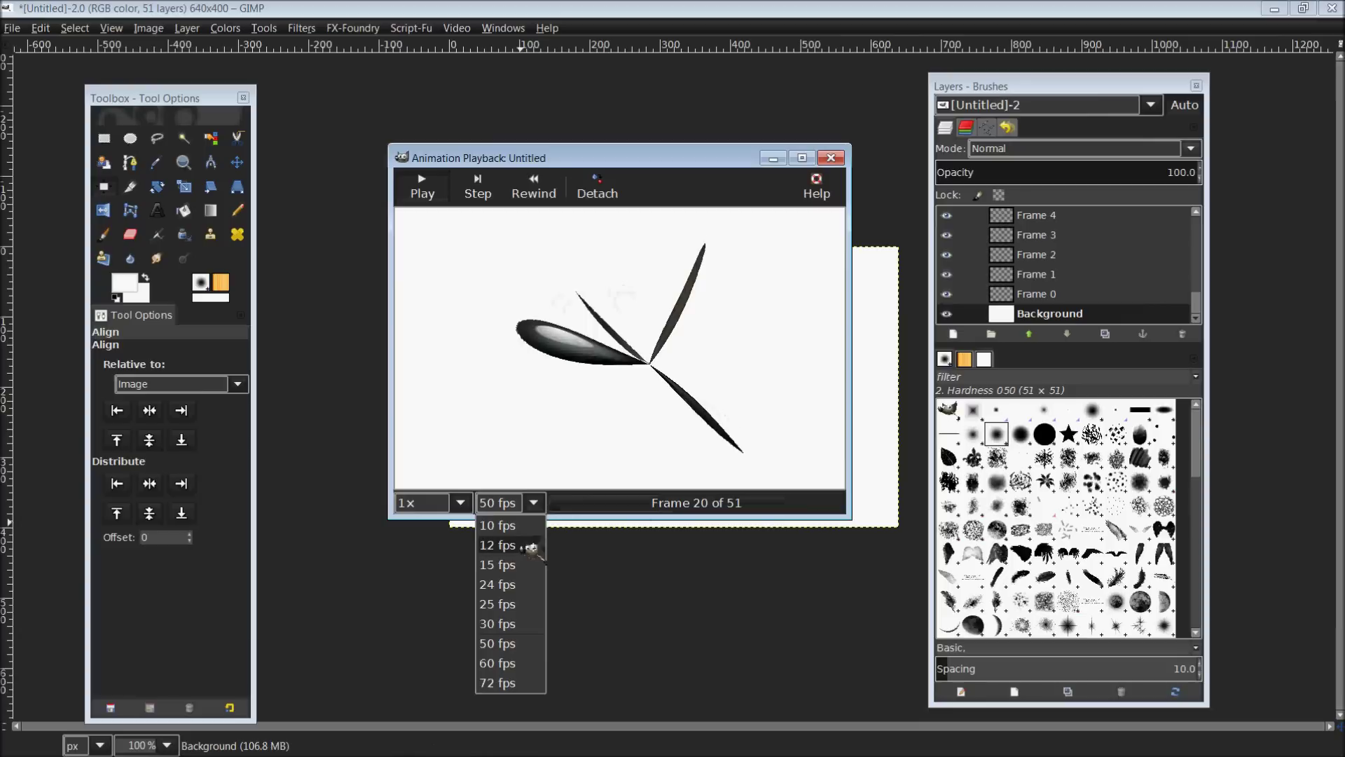
click(535, 526)
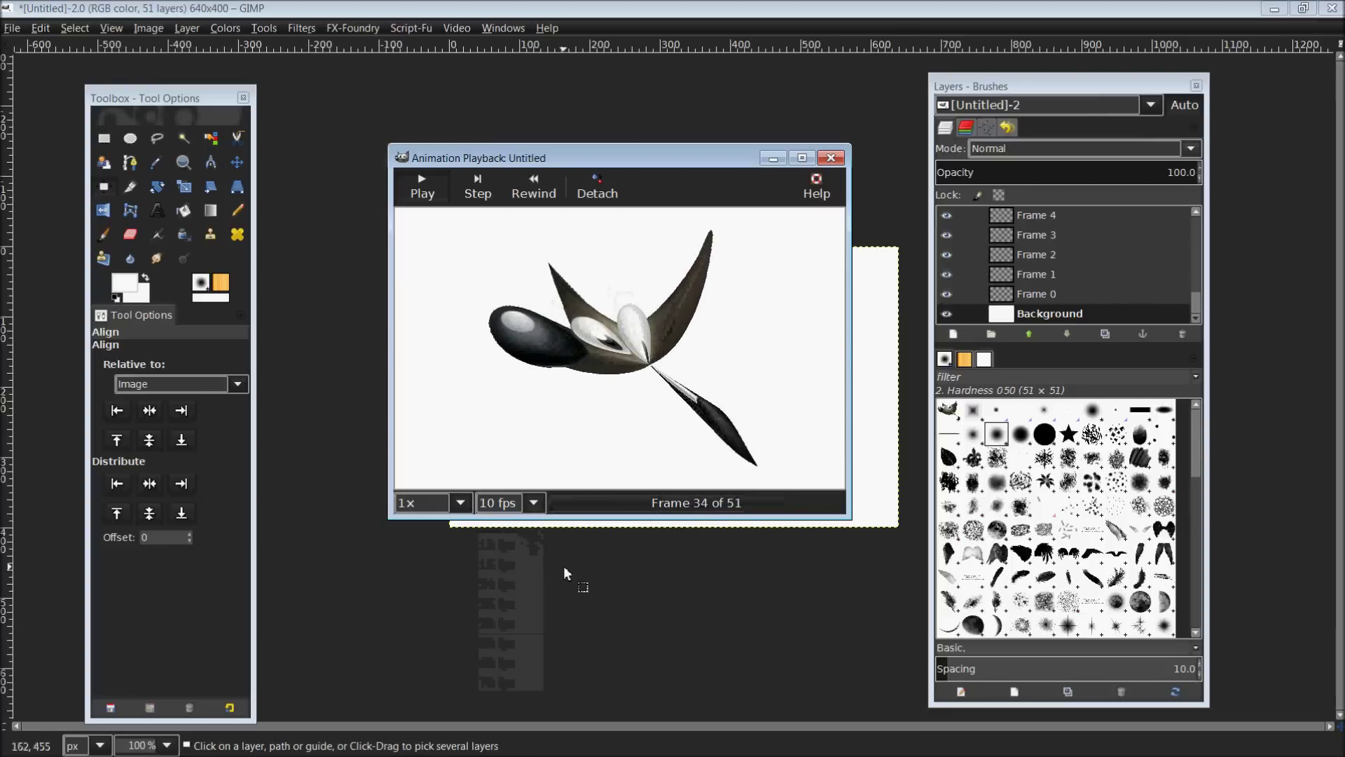
click(537, 503)
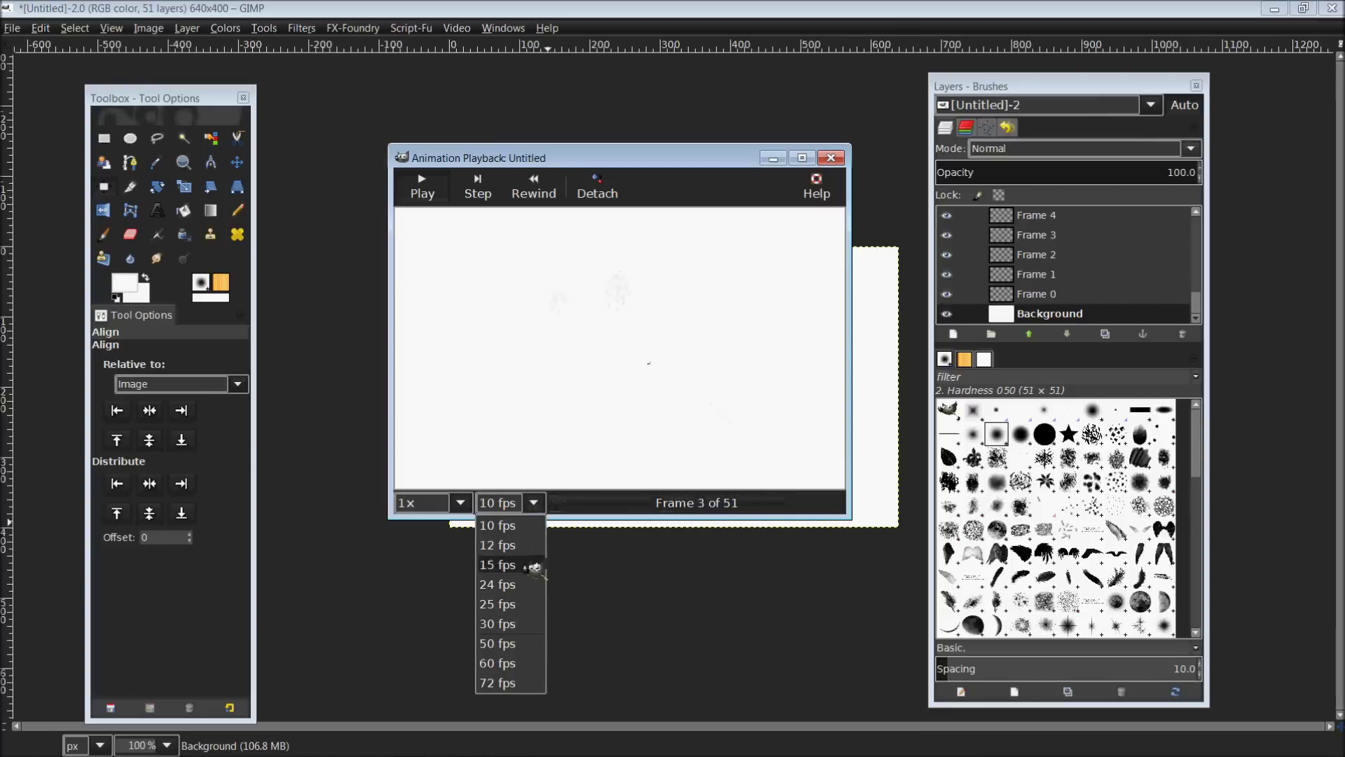
click(519, 643)
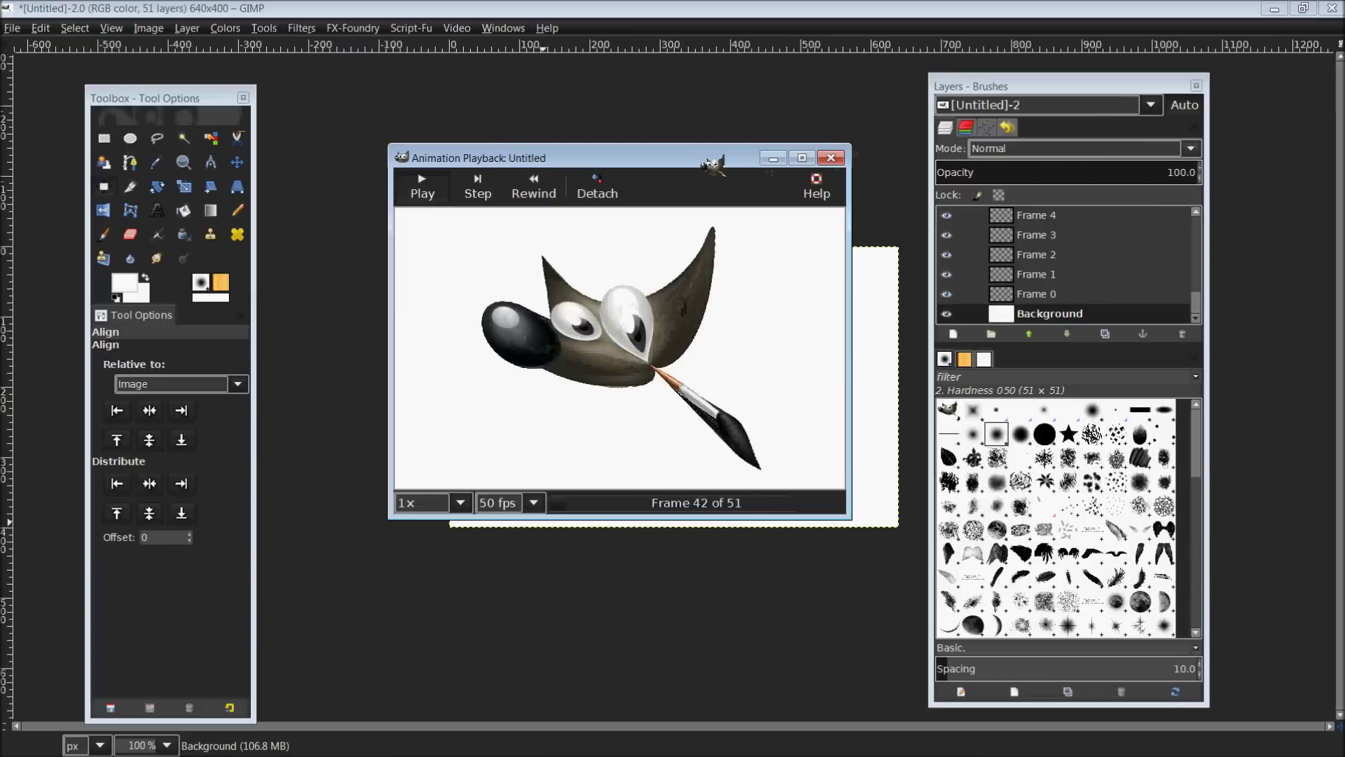
drag(697, 157, 616, 177)
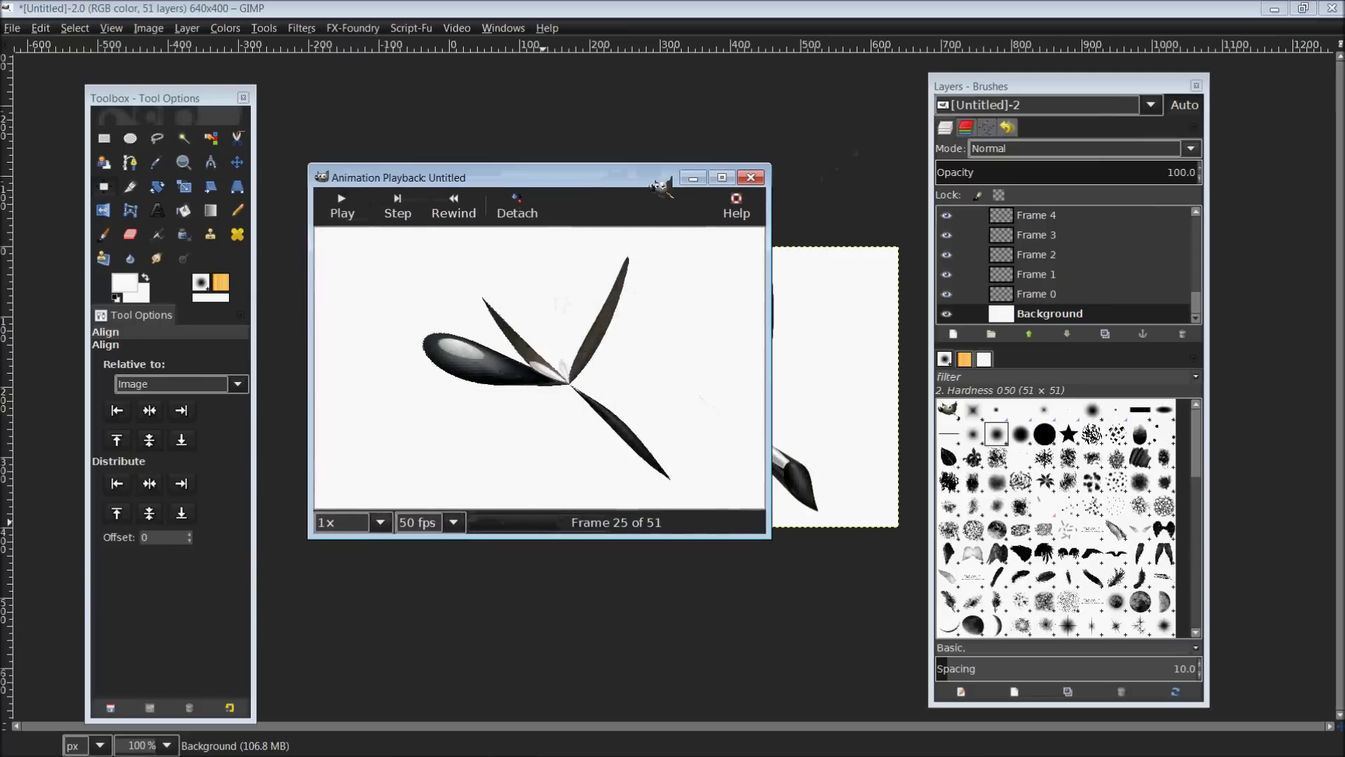
click(752, 177)
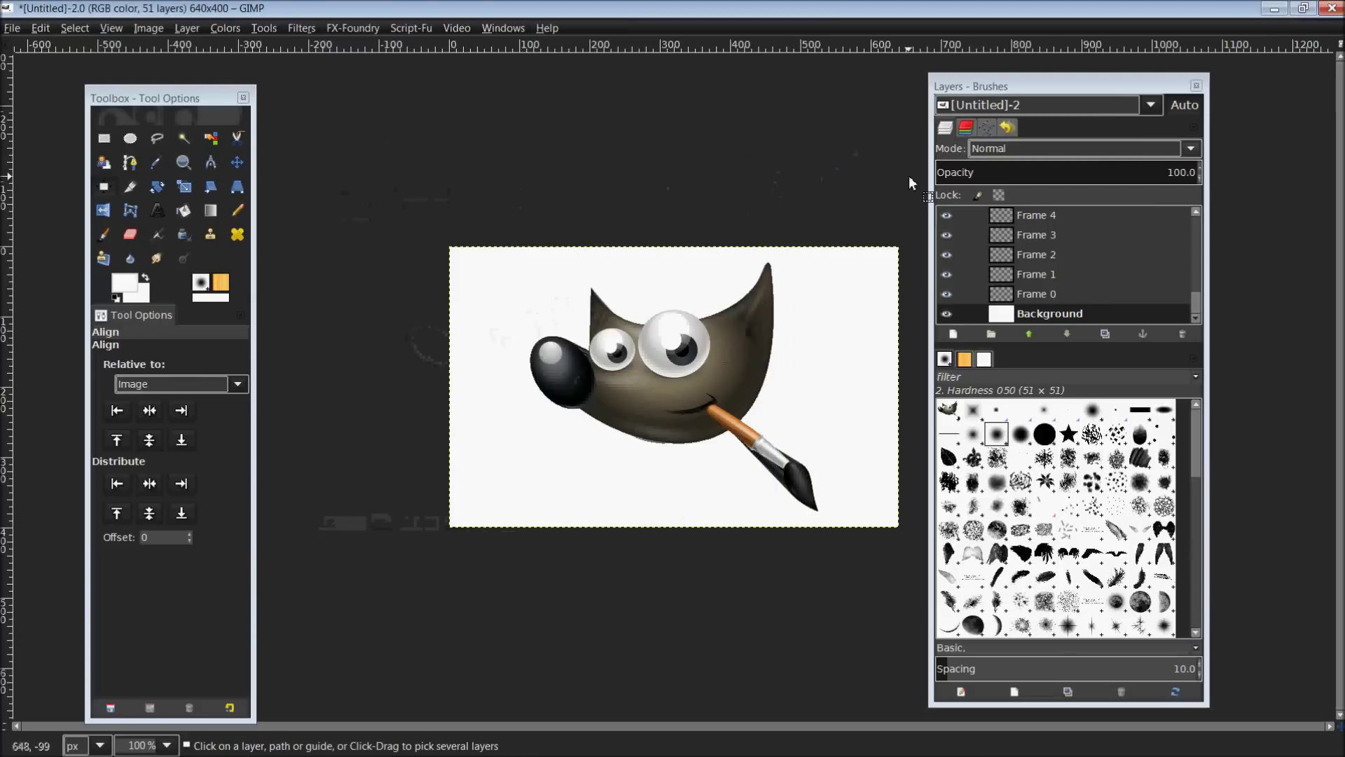
- Select the topmost Frame 49 layer and make it the only visible layer
drag(1089, 88, 1064, 83)
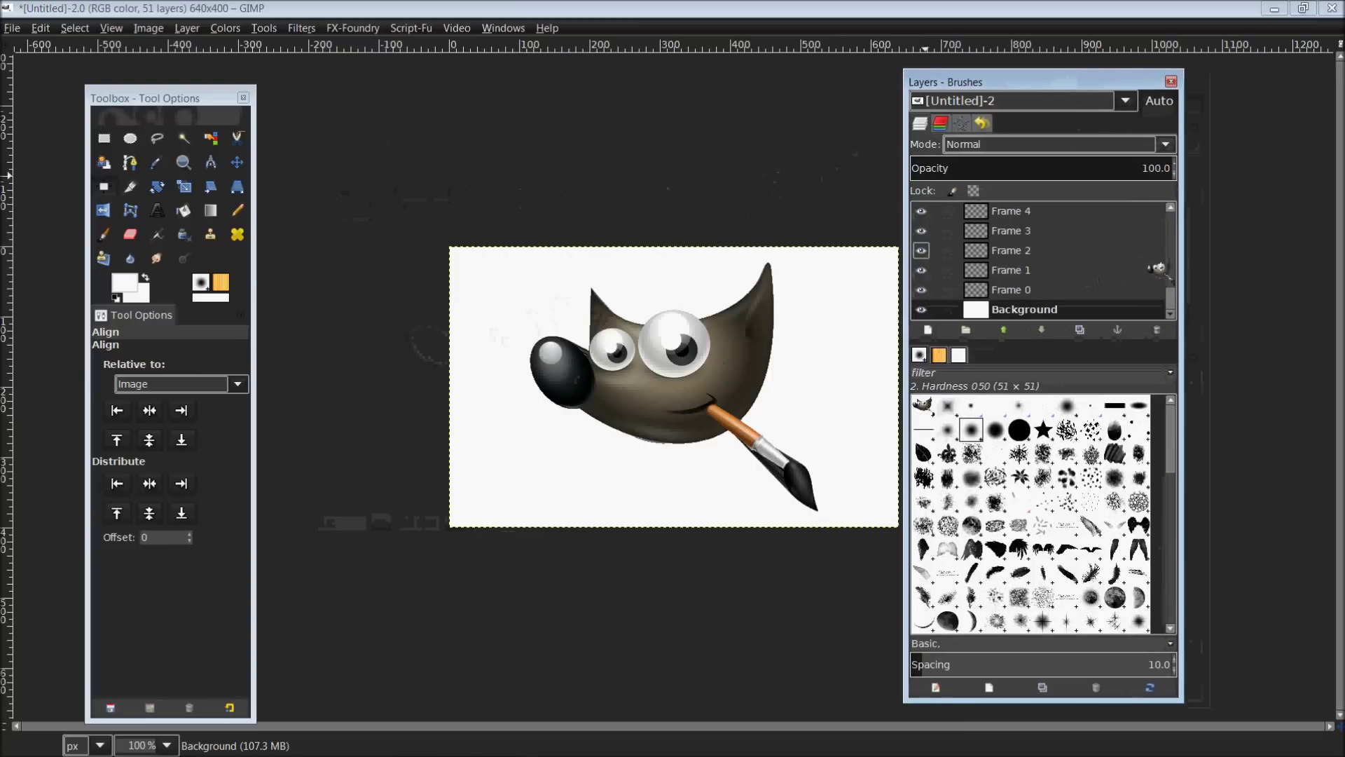
drag(1174, 305, 1174, 209)
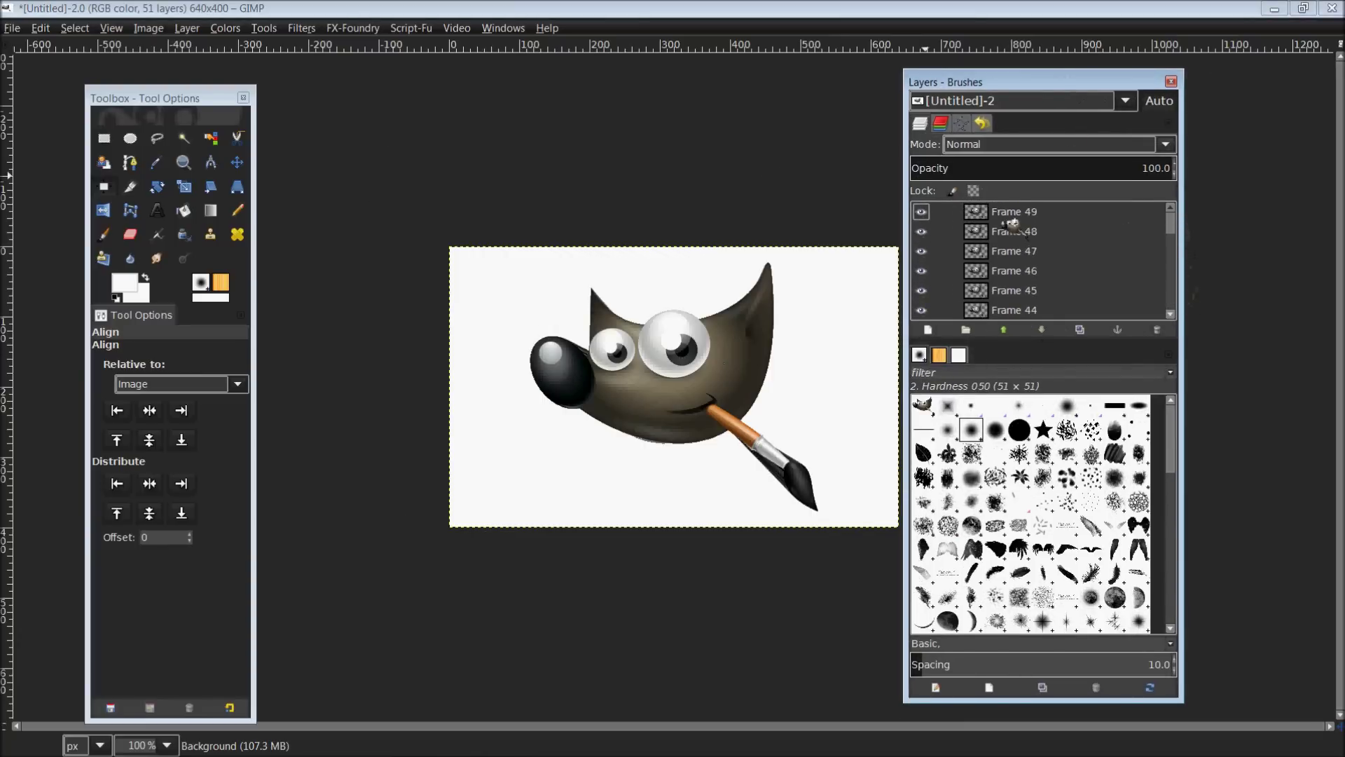
click(1025, 213)
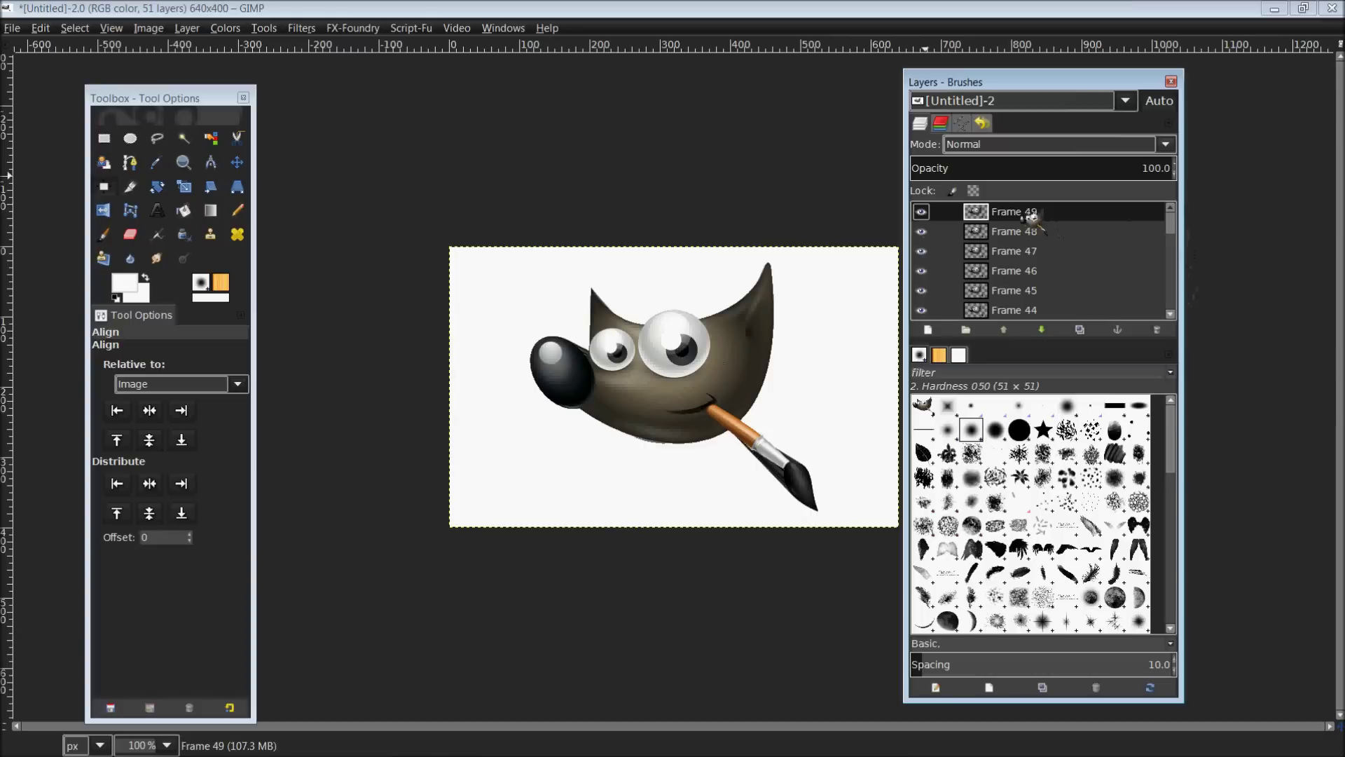
shift+click(926, 210)
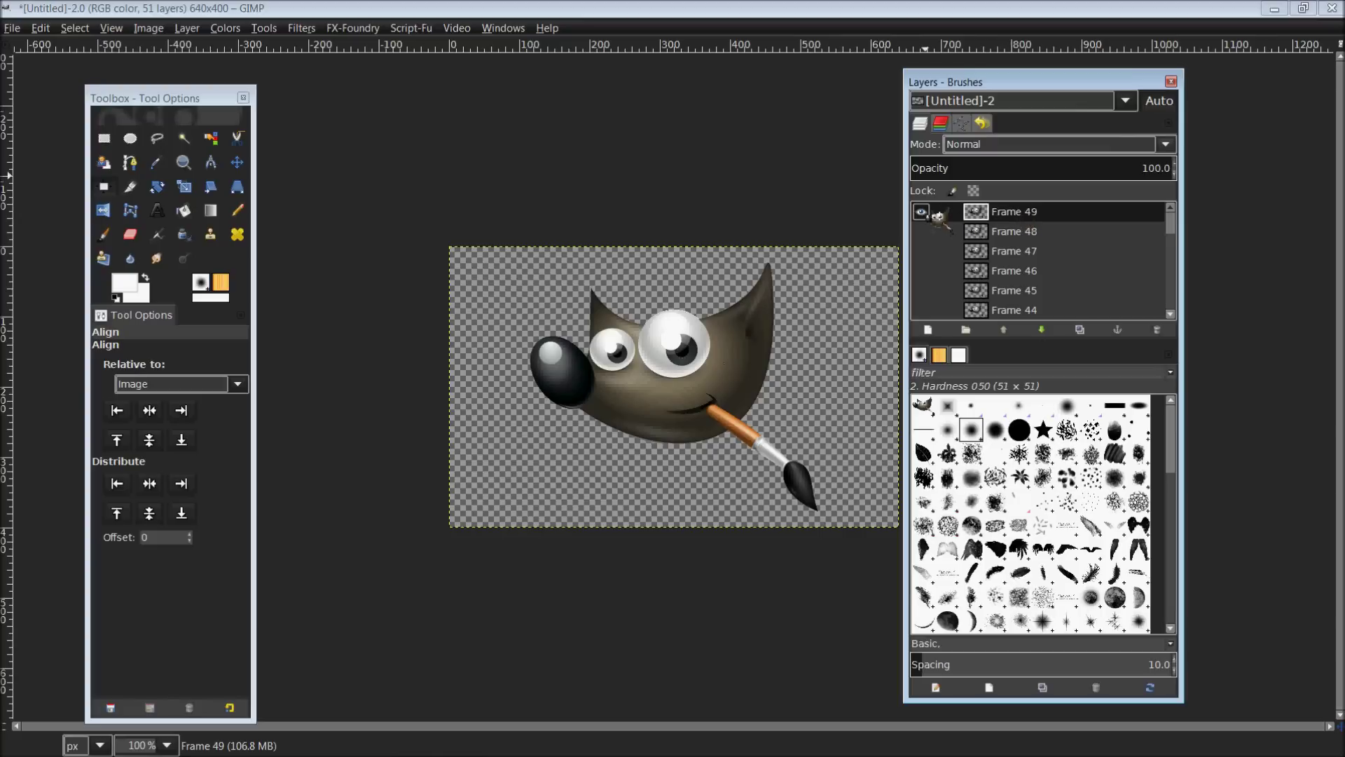
- View Frame 46 and Frame 44 individually to compare the growth stages, and return to showing only Frame 49
drag(1028, 78, 1118, 79)
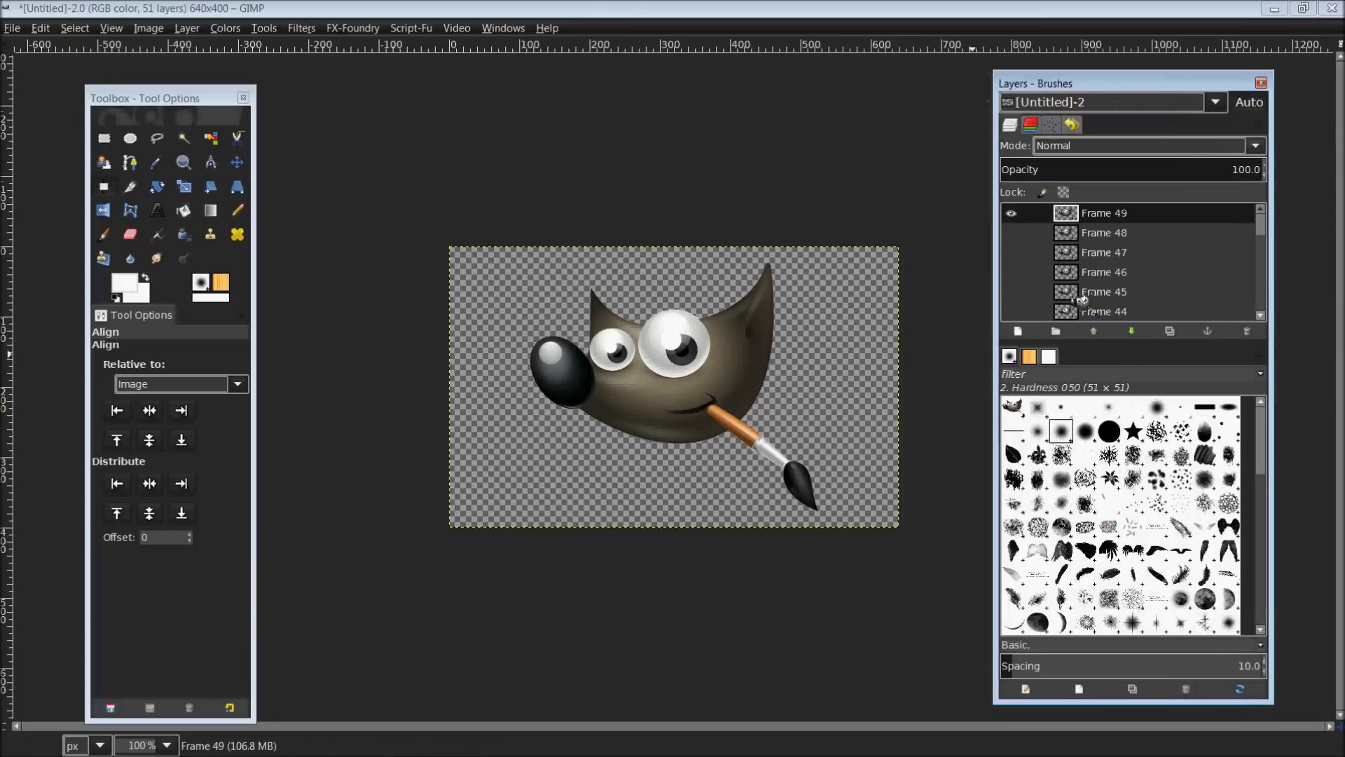
click(1011, 291)
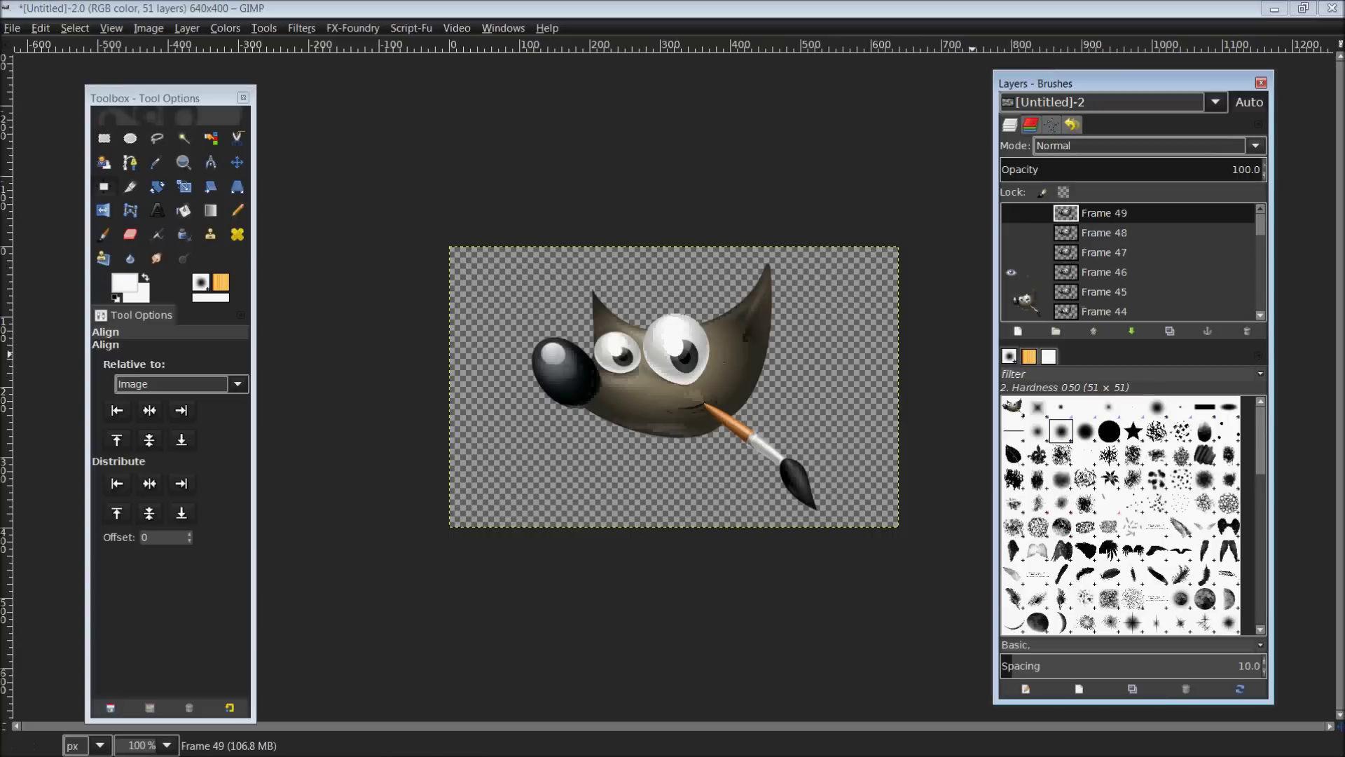
shift+click(1012, 291)
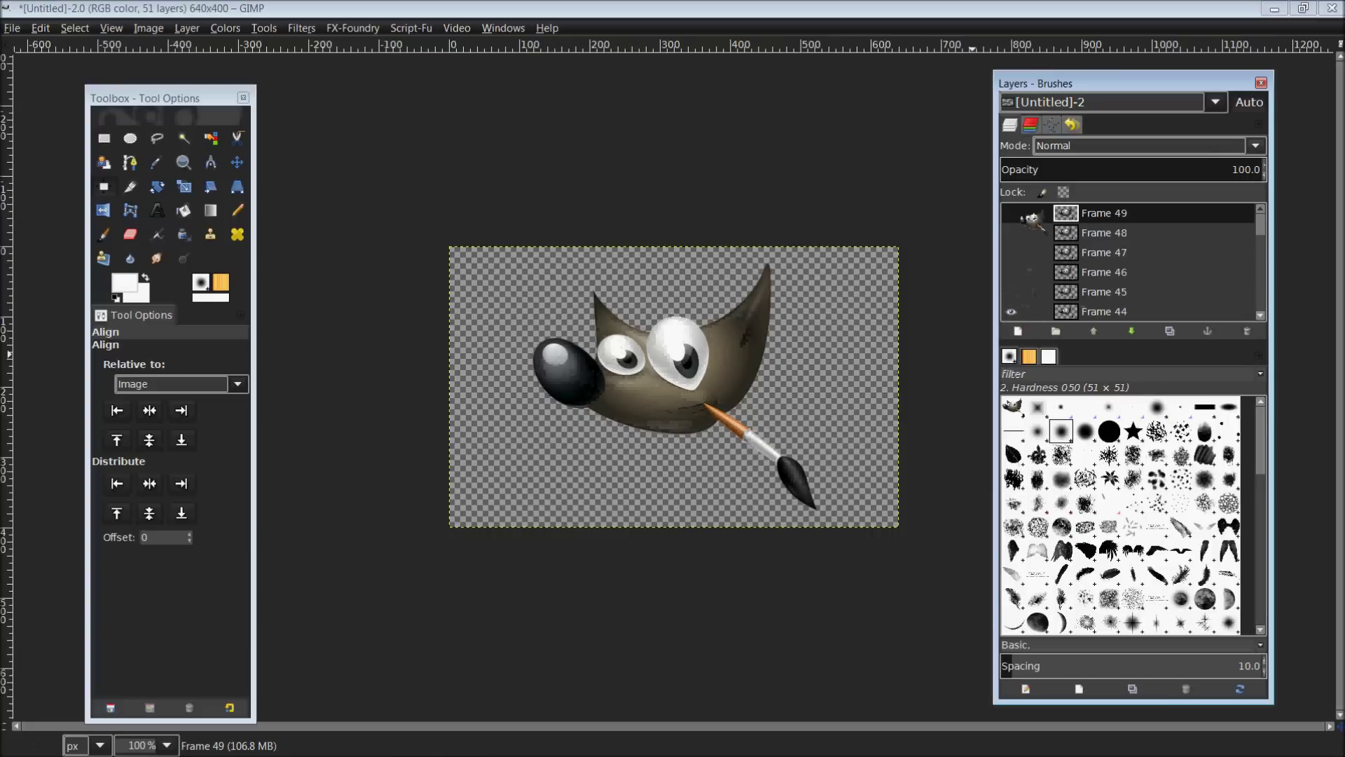
shift+click(1012, 213)
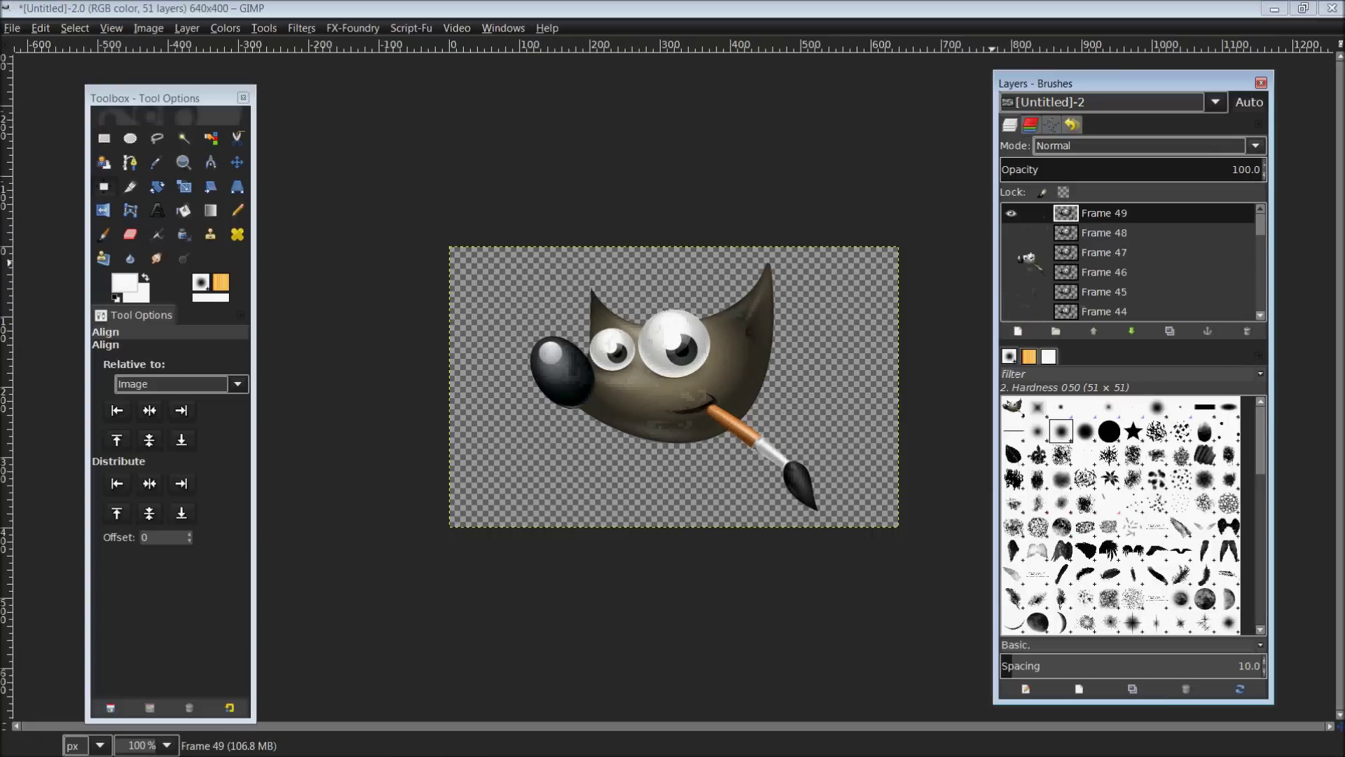
- Duplicate the Frame 49 layer to stack six copies of the full-size mascot above it
mouse_move(1096, 213)
mouse_down()
mouse_move(1155, 219)
mouse_move(1138, 91)
mouse_move(1107, 97)
mouse_move(1108, 263)
mouse_move(1097, 221)
mouse_move(1174, 242)
mouse_move(1108, 251)
mouse_move(1105, 219)
mouse_move(1151, 343)
mouse_up()
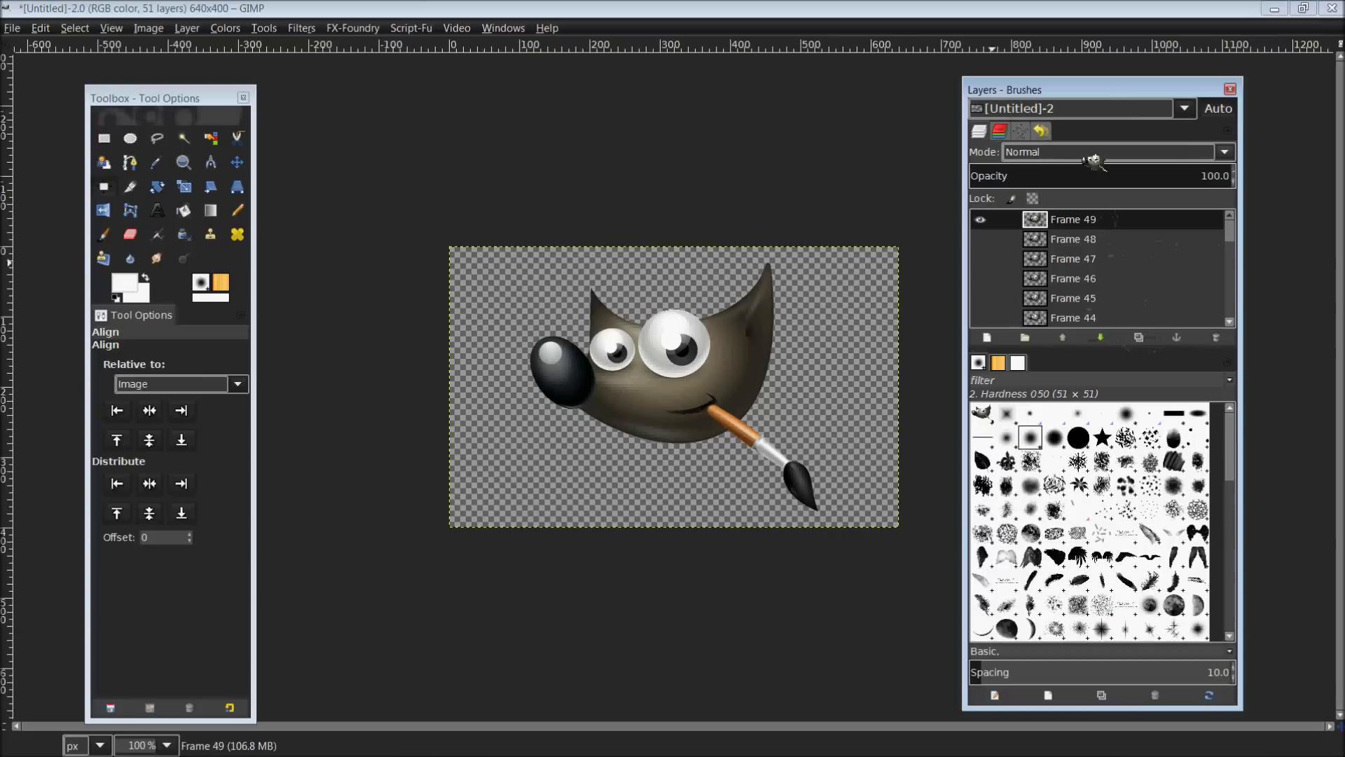
mouse_move(1104, 98)
mouse_down()
mouse_move(1137, 103)
mouse_move(1139, 78)
mouse_up()
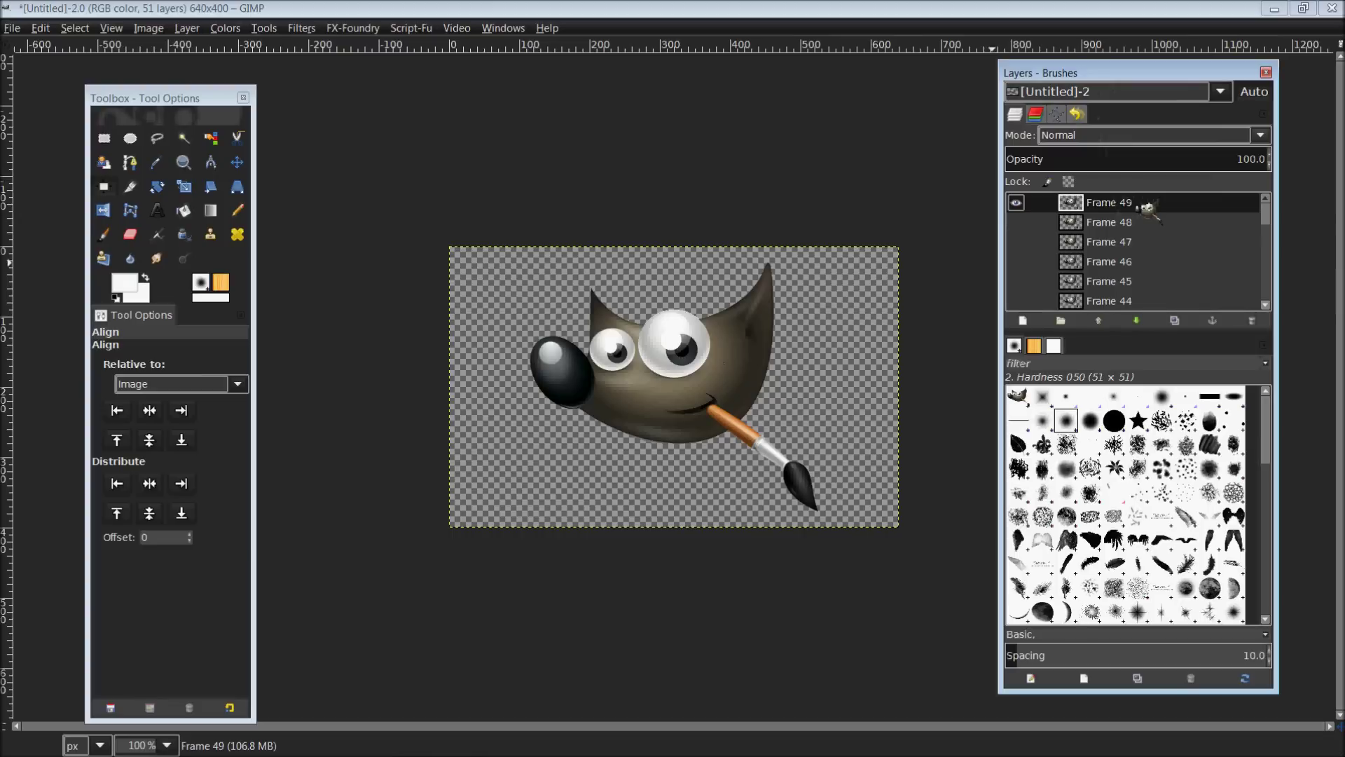
click(1185, 321)
click(1185, 321)
click(1186, 321)
click(1185, 321)
click(1185, 321)
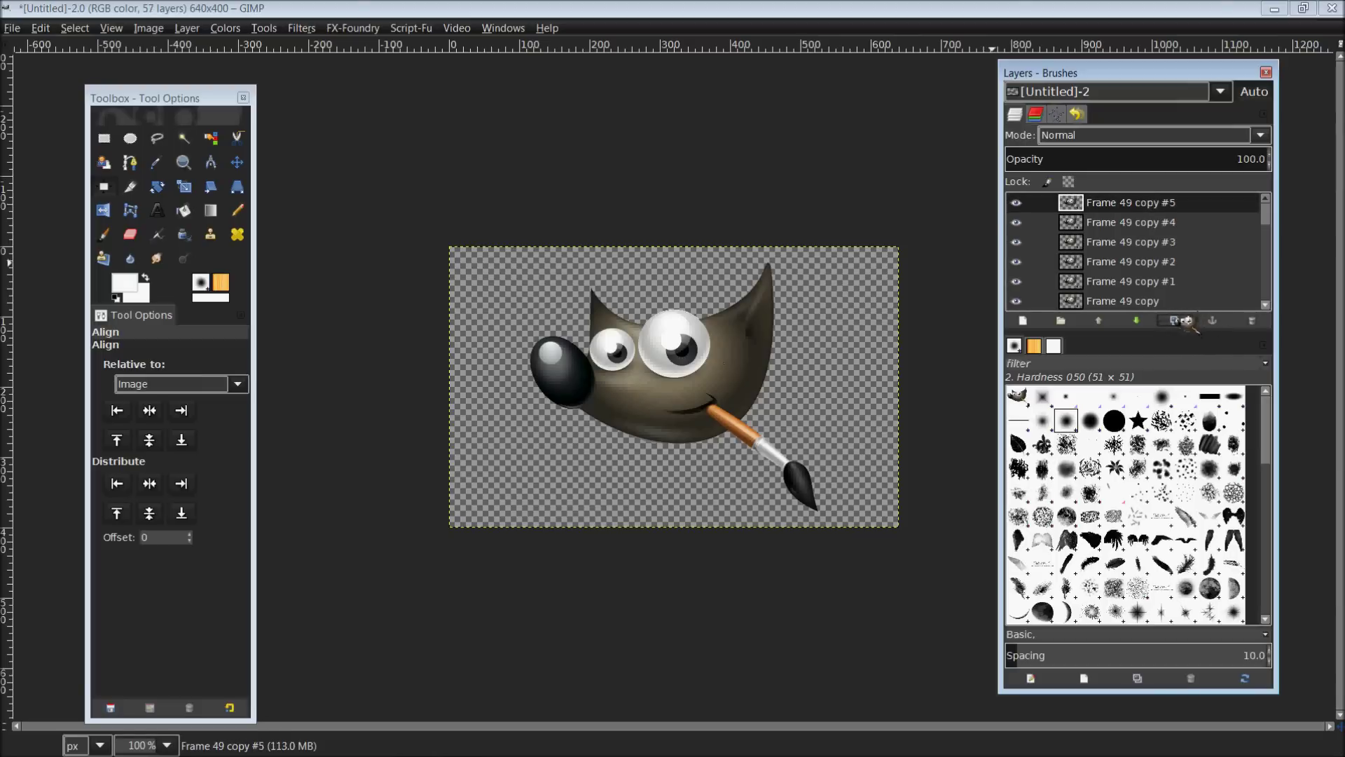
- Keep duplicating the topmost full-size mascot layer until the image has 89 layers
click(1185, 321)
click(1186, 321)
click(1185, 320)
click(1186, 321)
click(1185, 321)
click(1186, 321)
click(1186, 321)
click(1186, 321)
click(1186, 321)
click(1185, 321)
click(1185, 321)
click(1186, 321)
click(1186, 321)
click(1185, 321)
click(1186, 321)
click(1186, 321)
click(1185, 321)
click(1186, 321)
click(1186, 321)
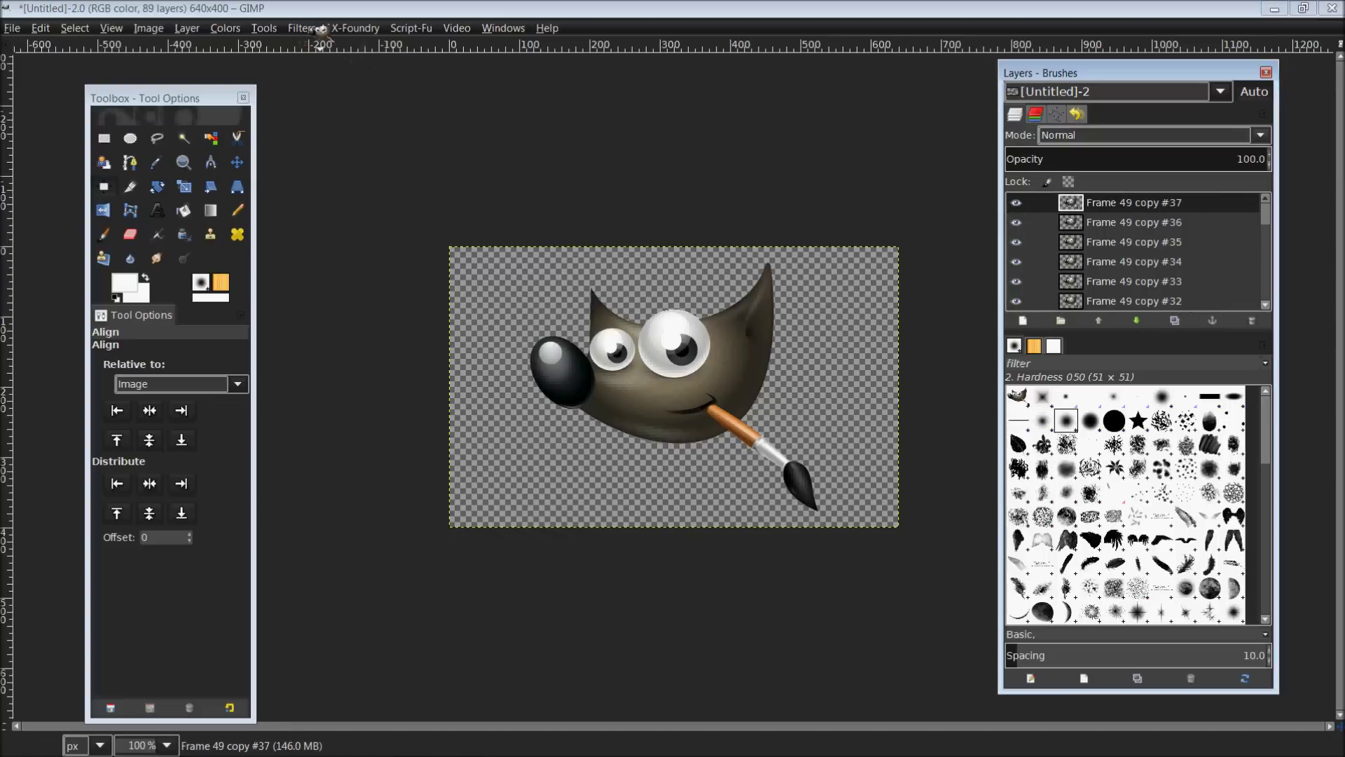
- Preview the extended animation at 50 fps and close the playback window
click(318, 30)
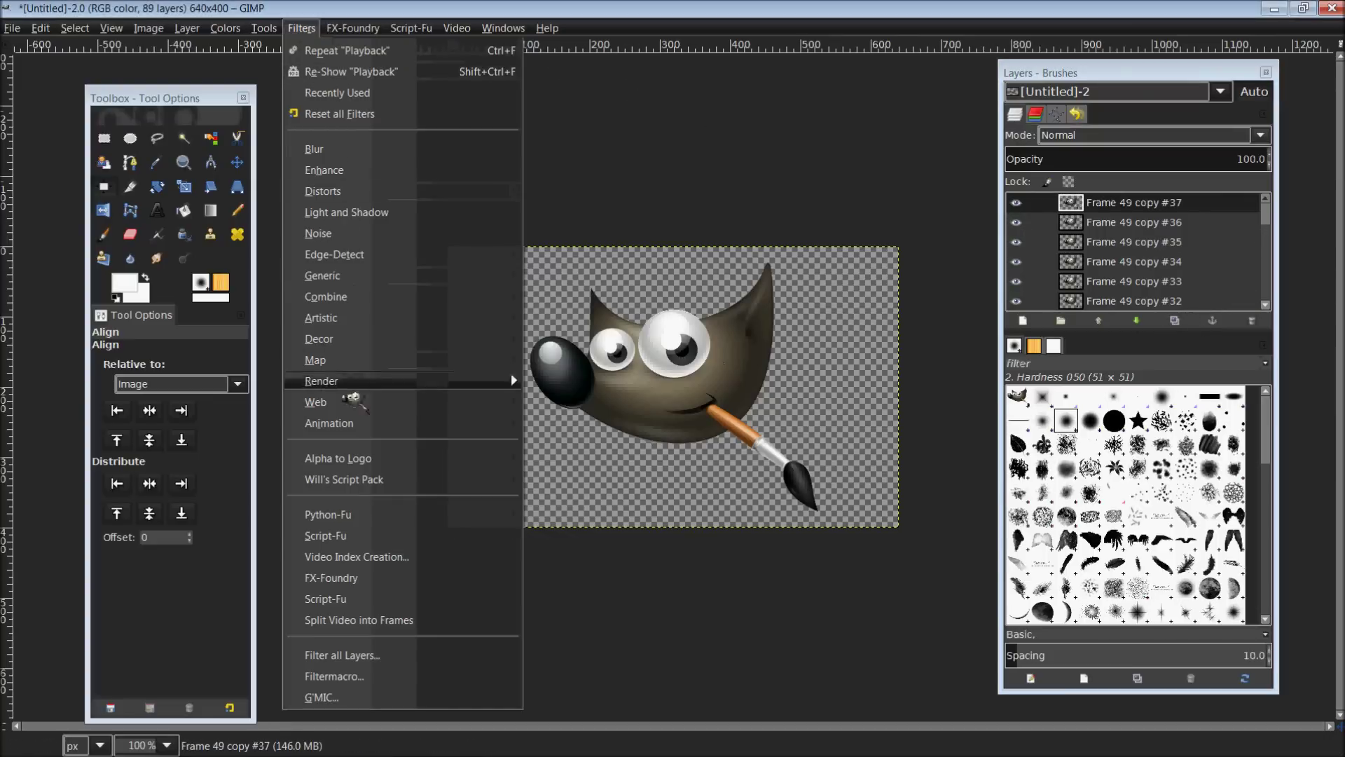
mouse_move(350, 427)
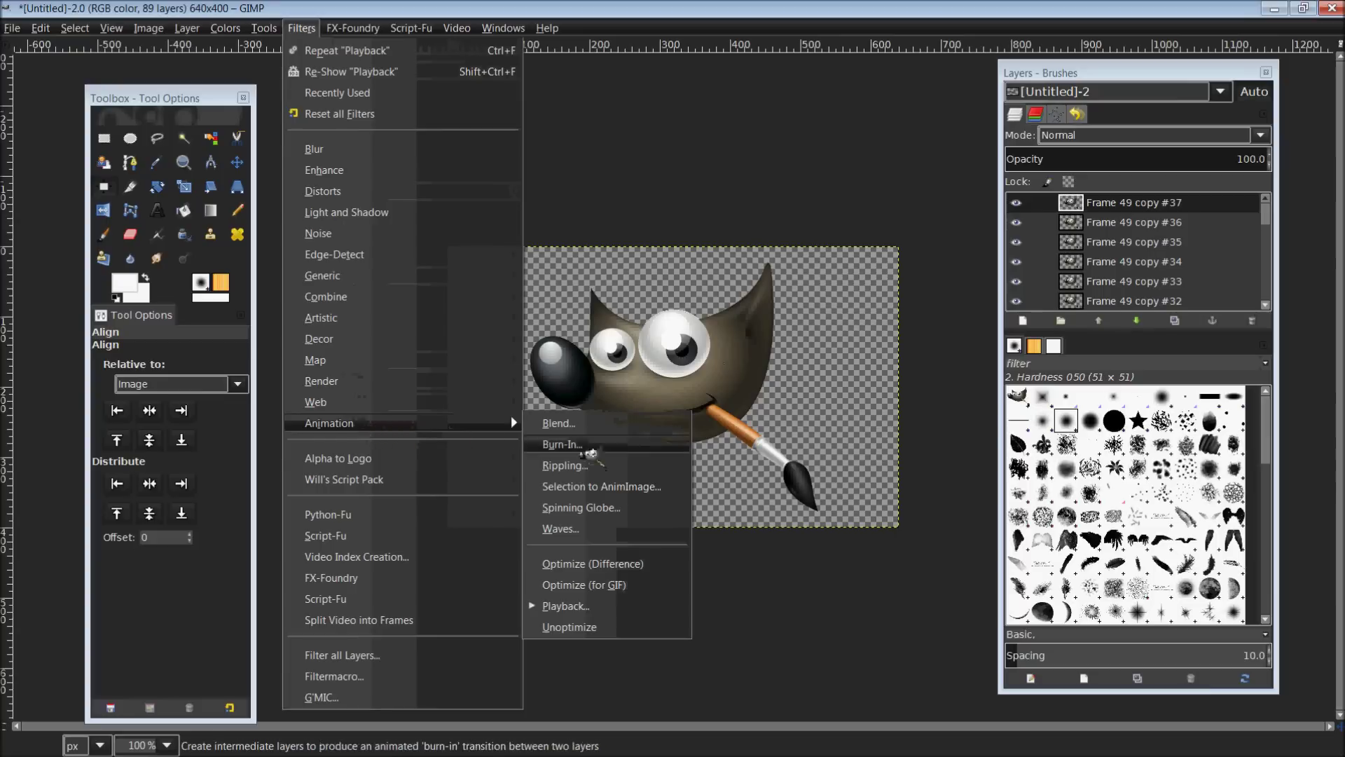
click(663, 609)
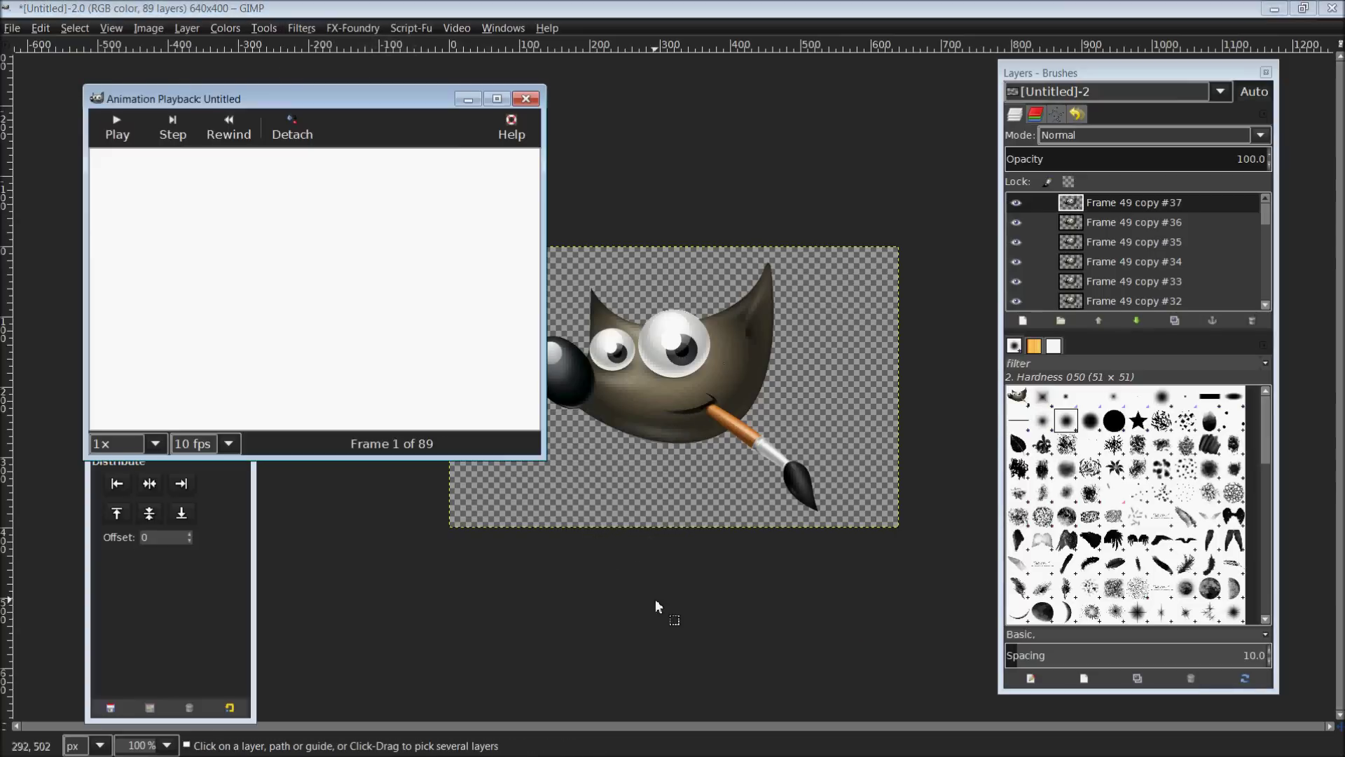
drag(334, 88, 600, 121)
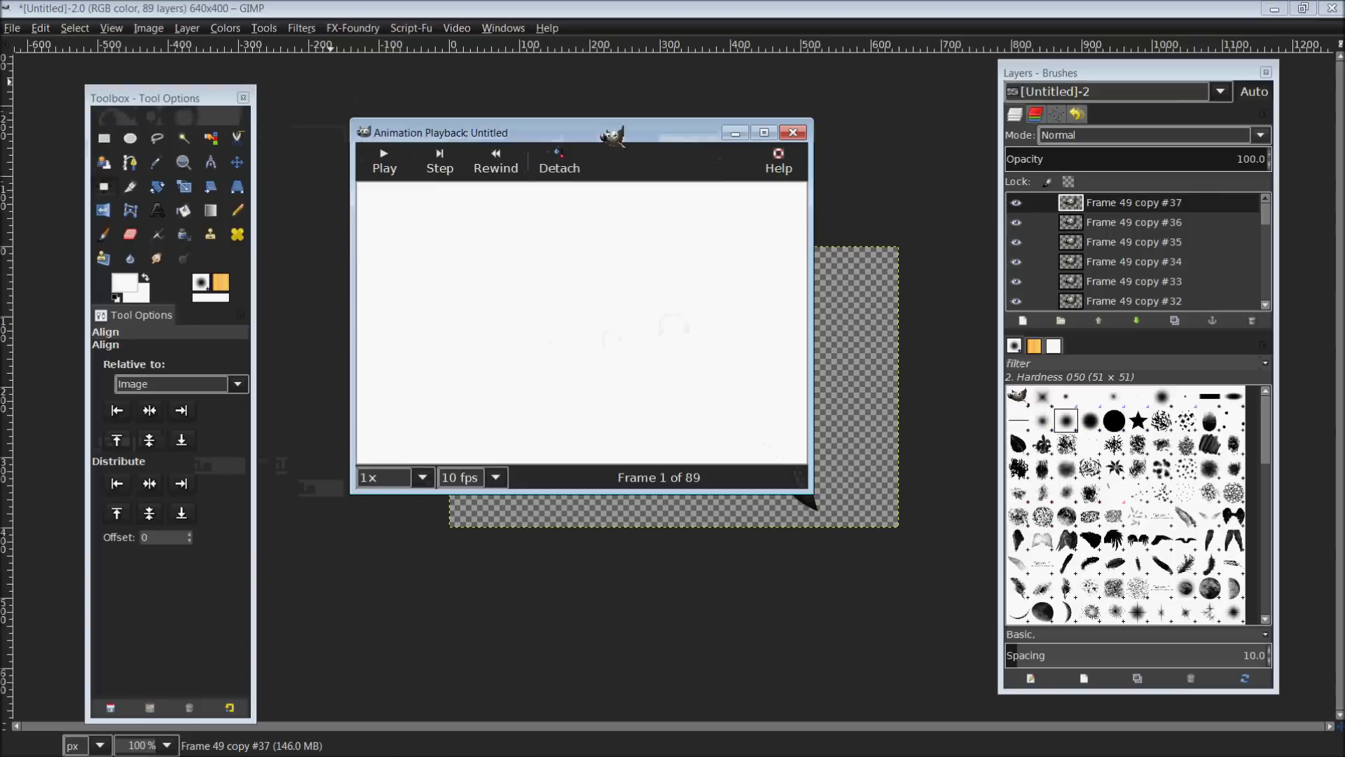
click(496, 479)
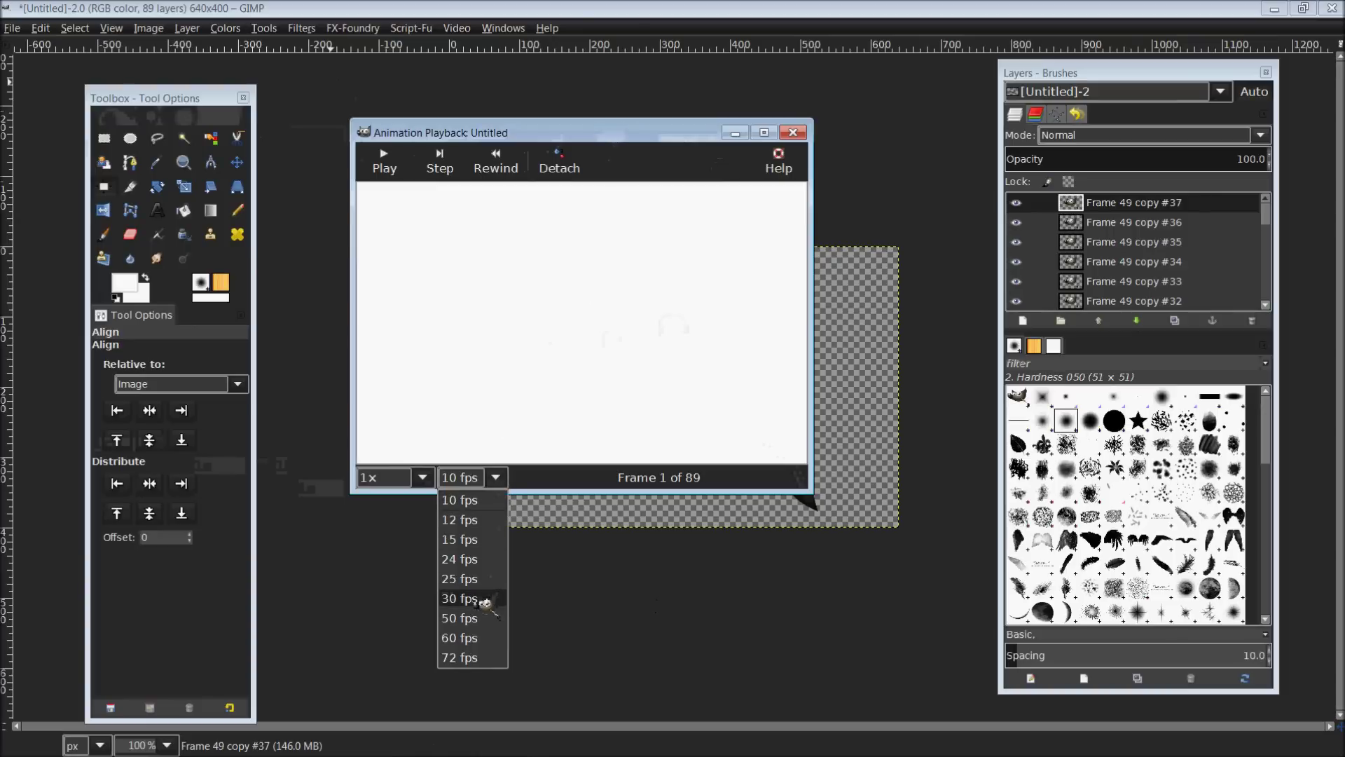
click(486, 618)
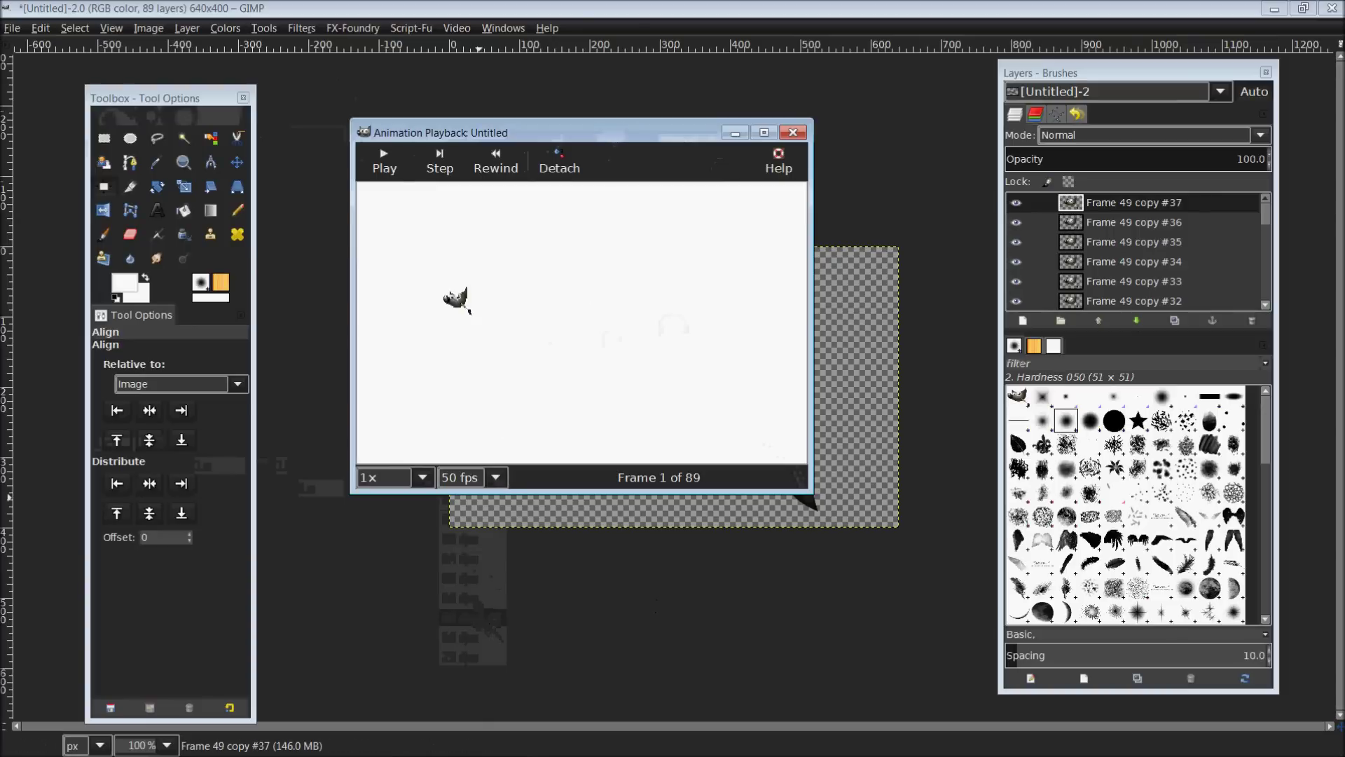
click(400, 166)
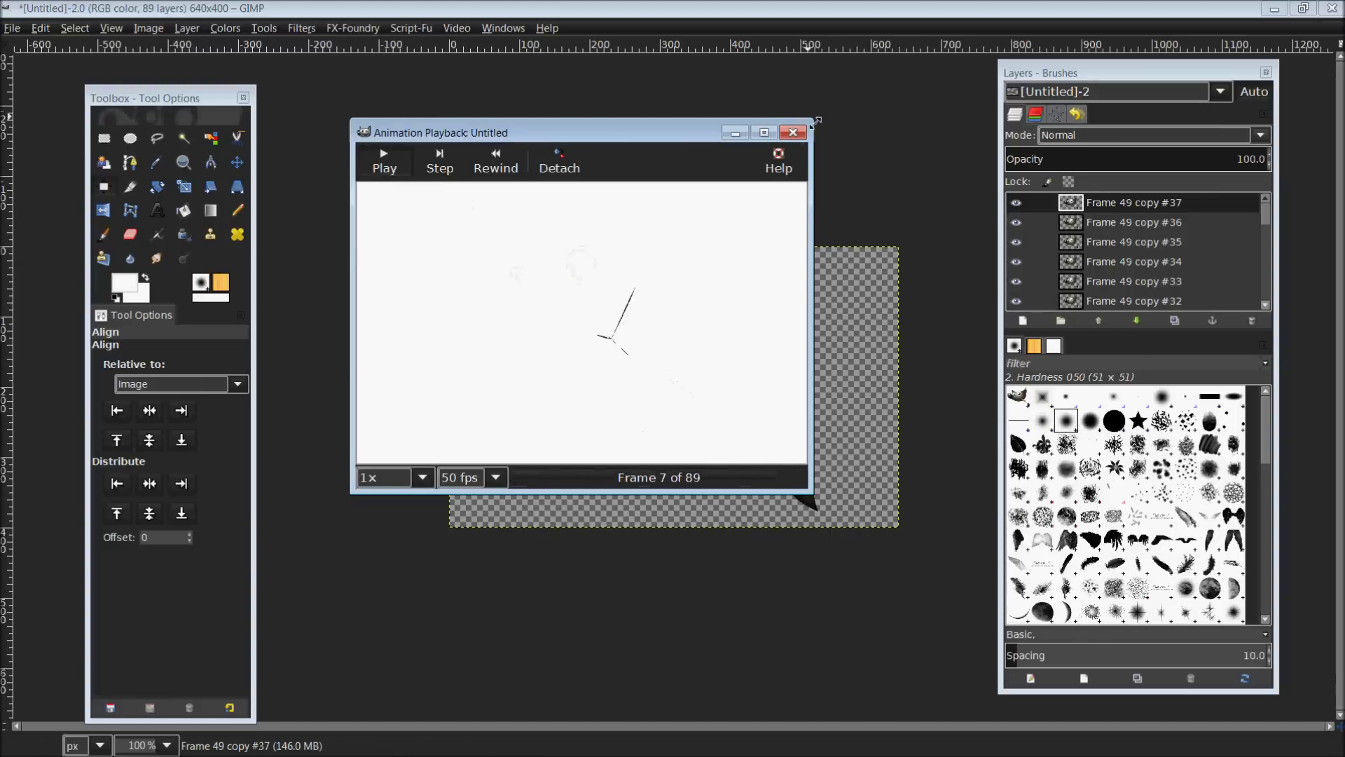
click(794, 133)
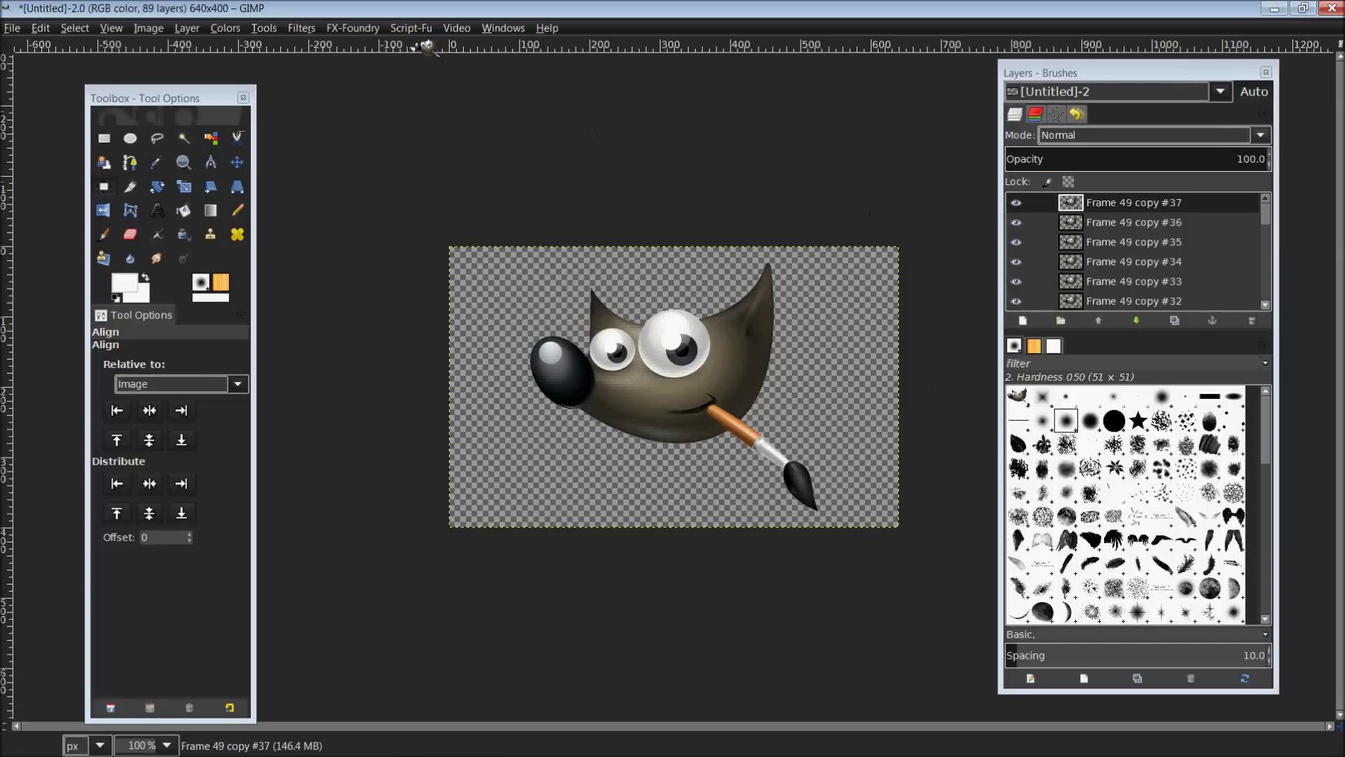
- Split the image's layers into separate .xcf frame files with the base name frame_ and six-digit numbering
click(479, 31)
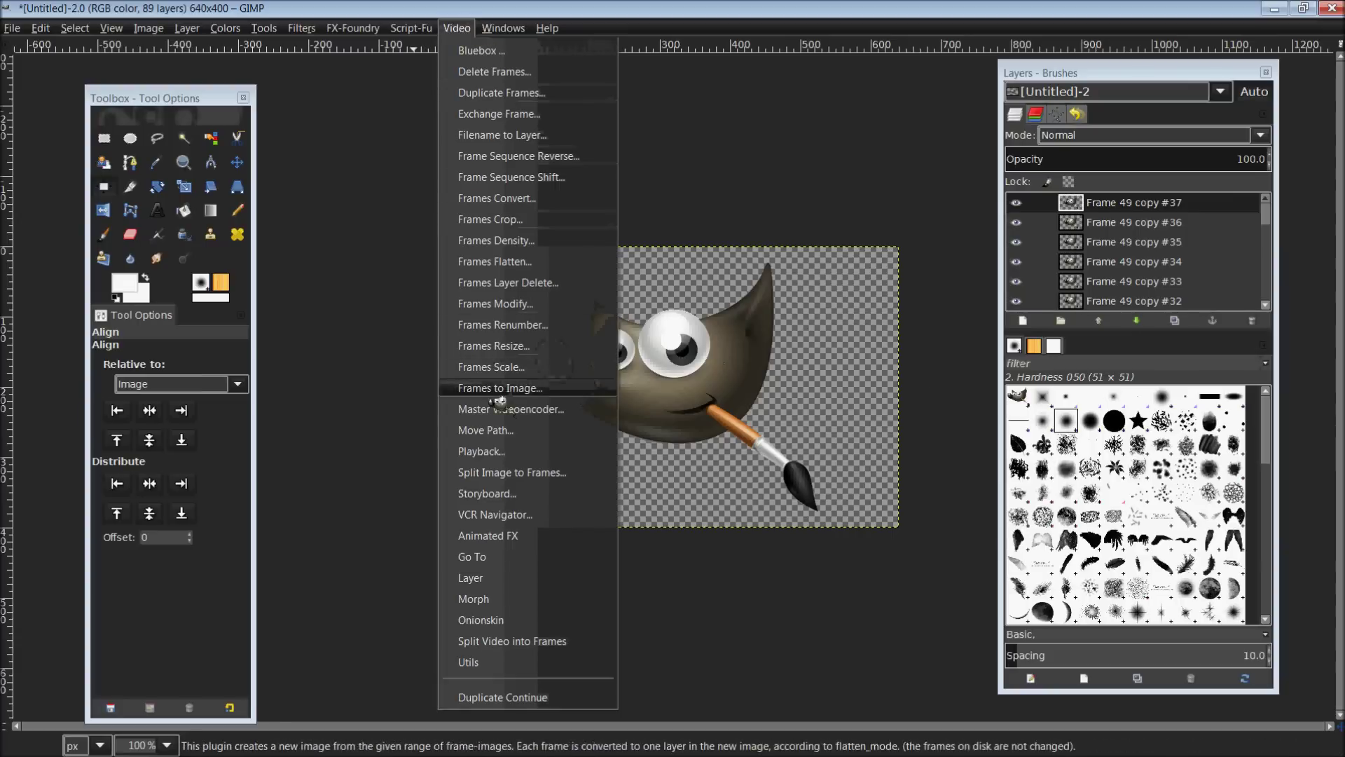
click(595, 475)
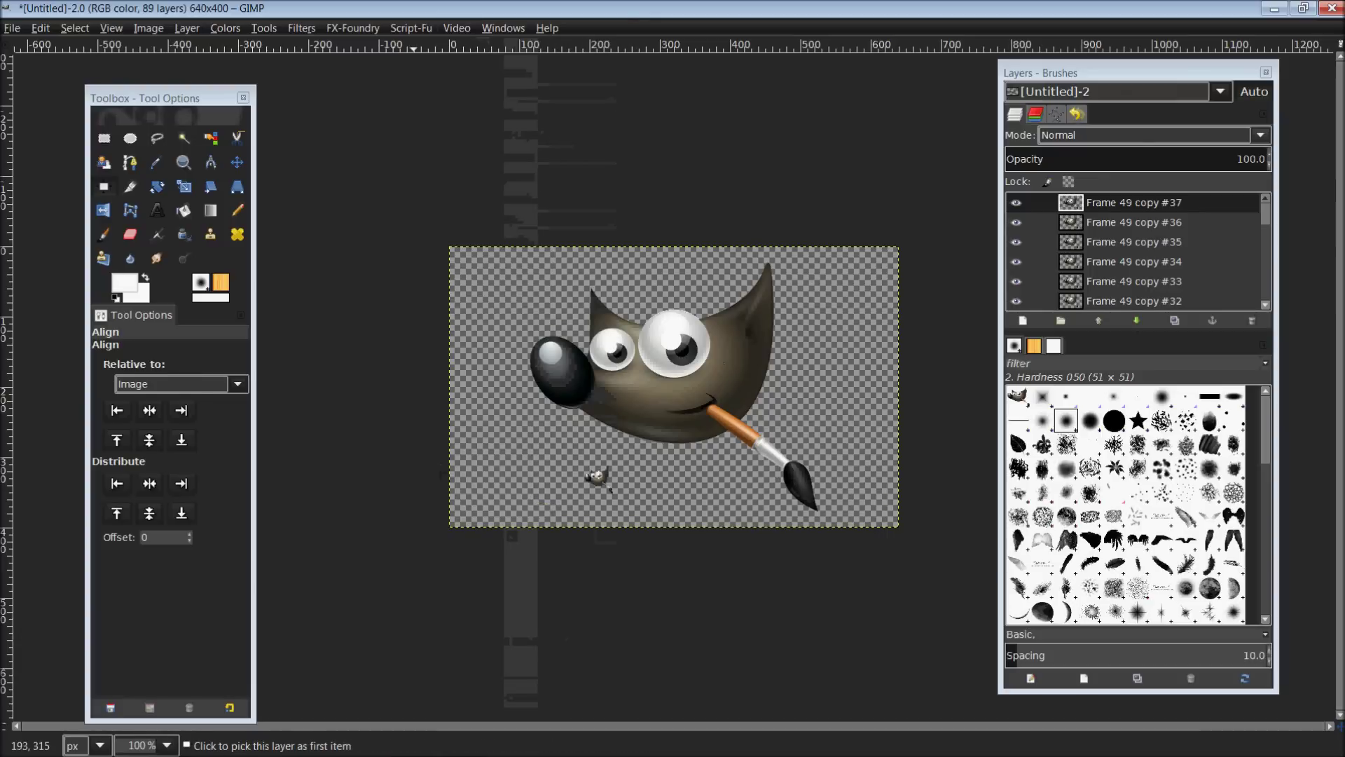
drag(318, 120, 723, 201)
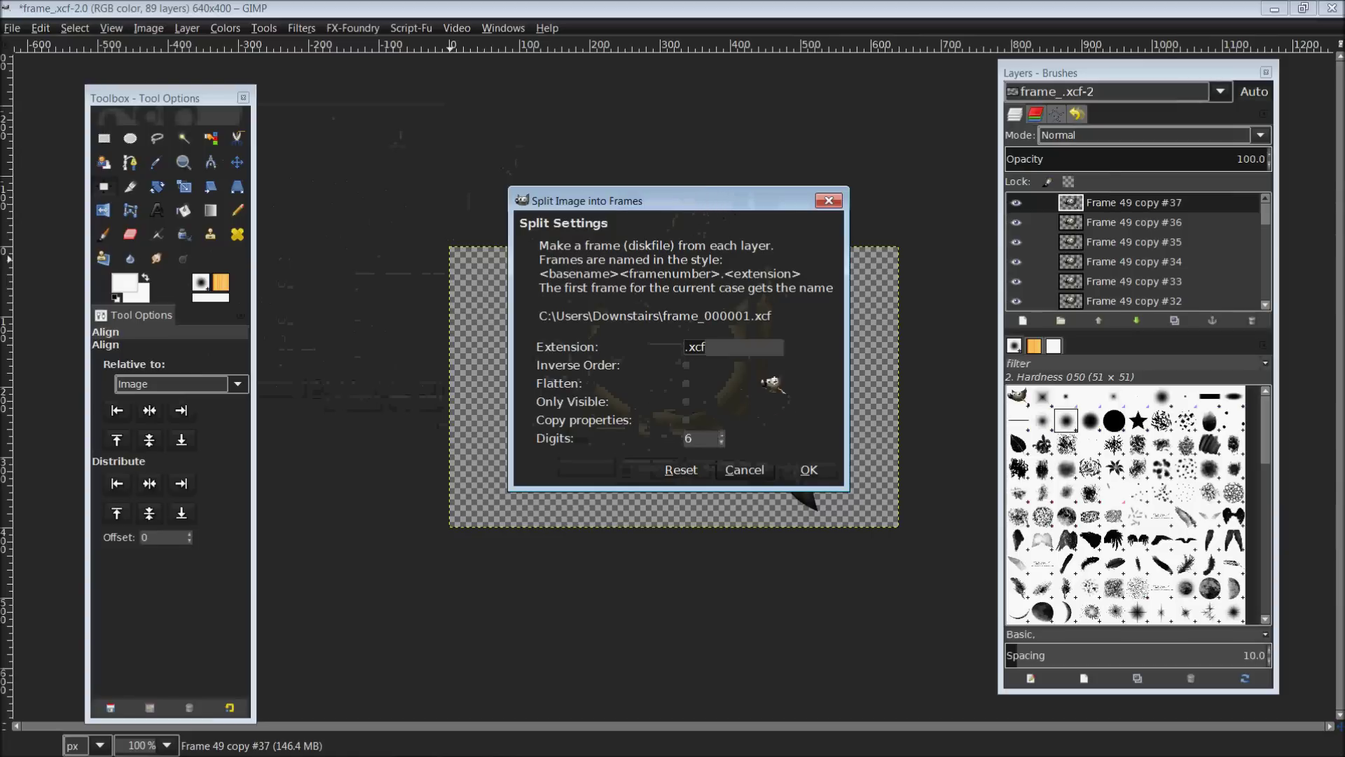
click(813, 469)
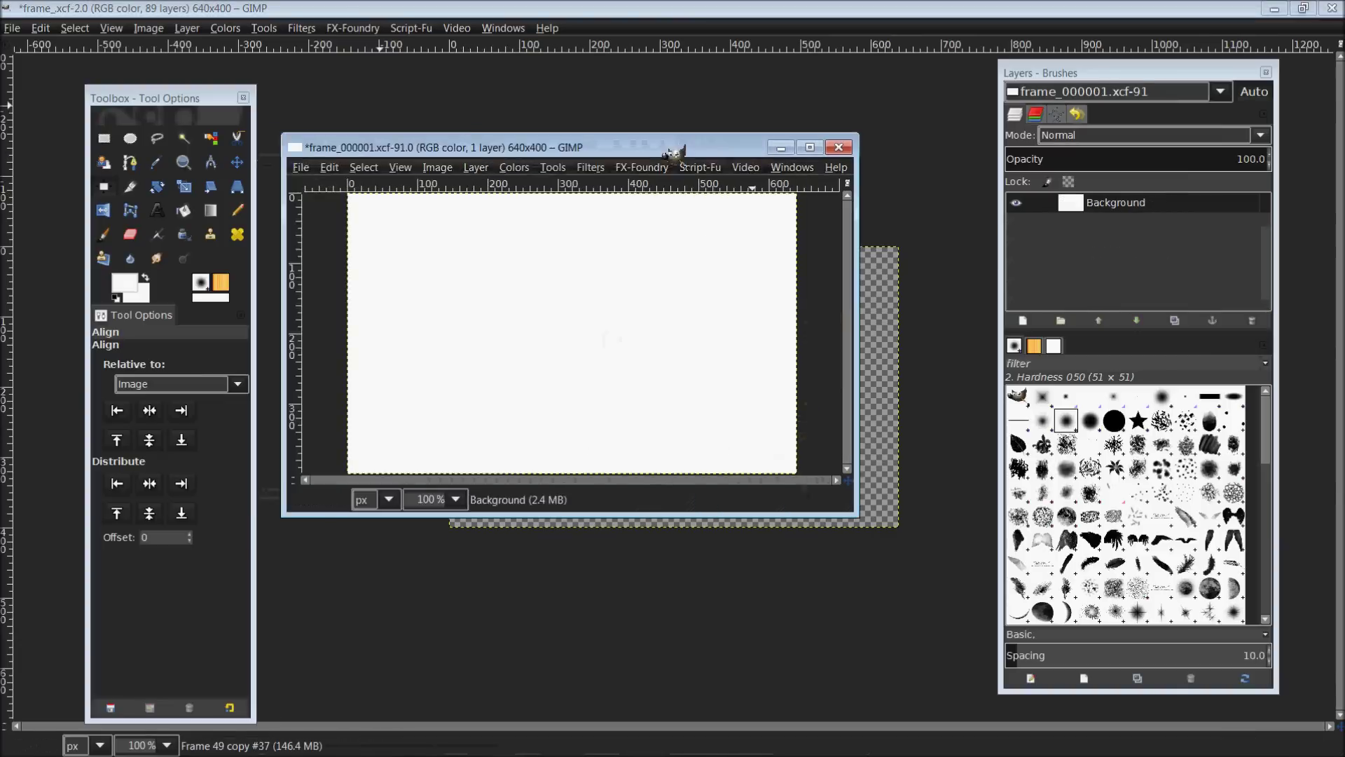
- Close the frame_000001.xcf image window without saving its changes
drag(674, 153, 736, 236)
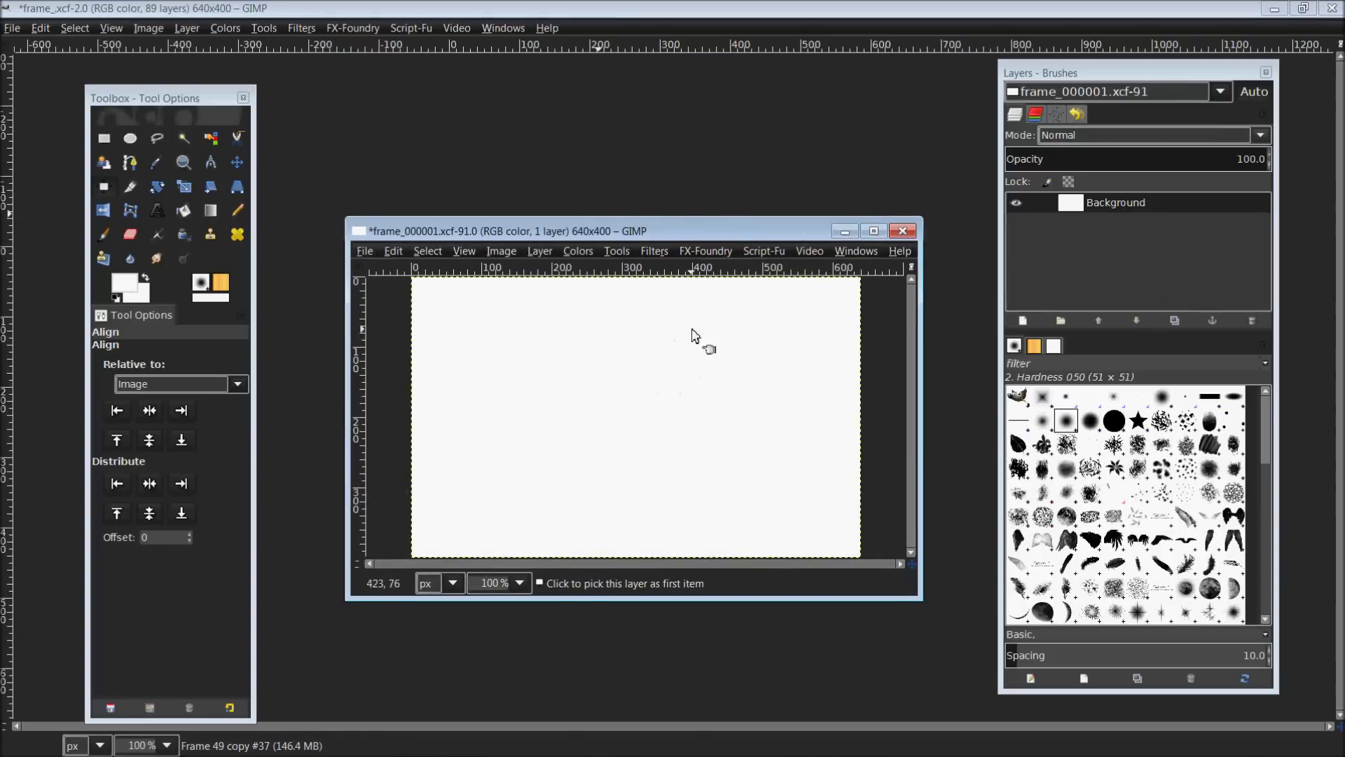
click(910, 233)
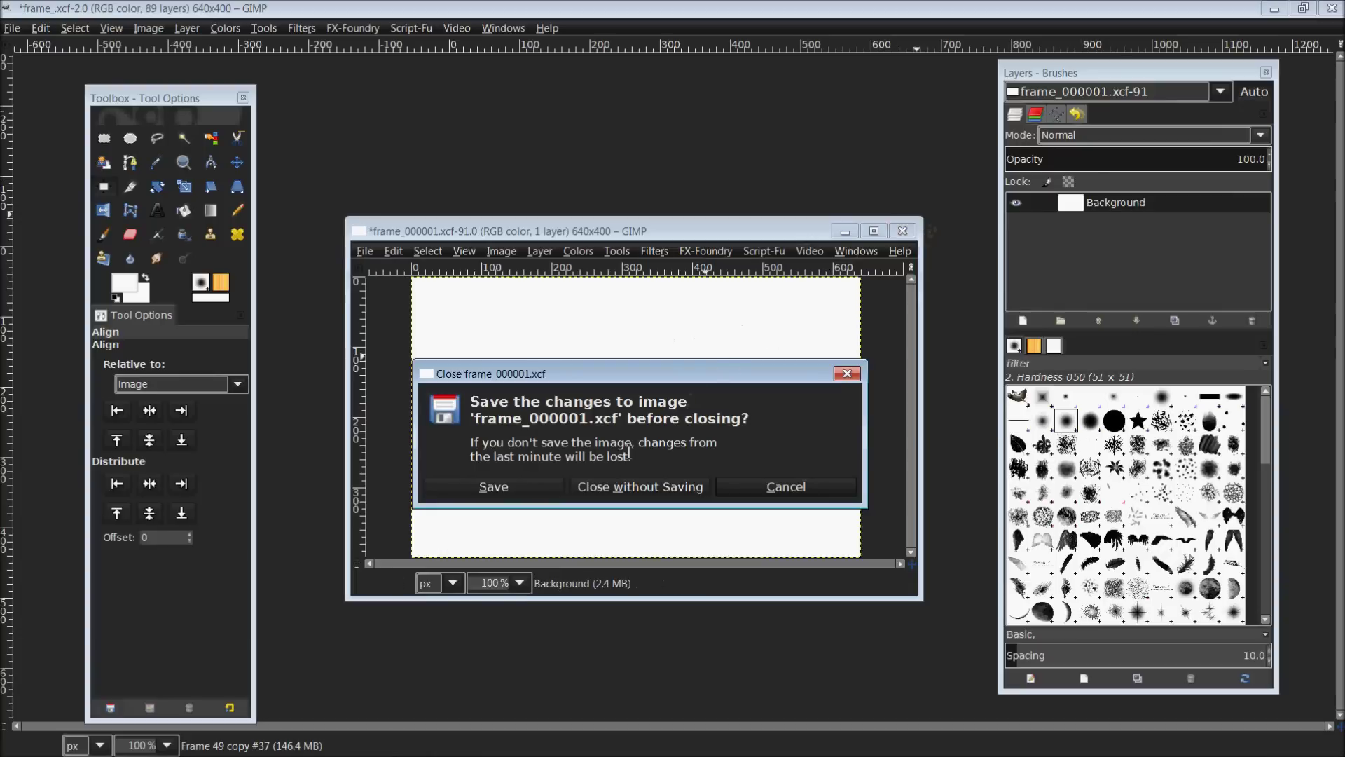
click(690, 489)
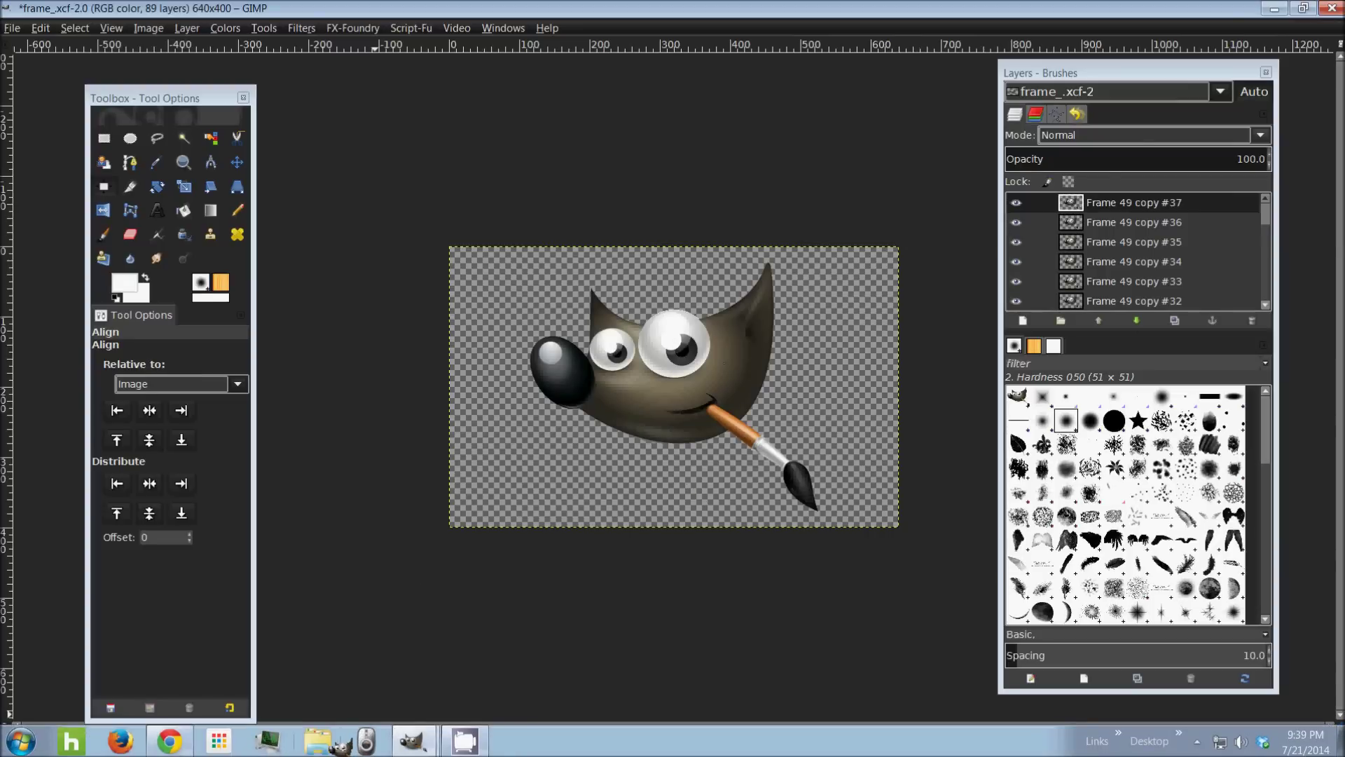
- Switch to Windows Explorer, review the exported frame files in C:\Users\Downstairs, and minimize the folder window
click(319, 742)
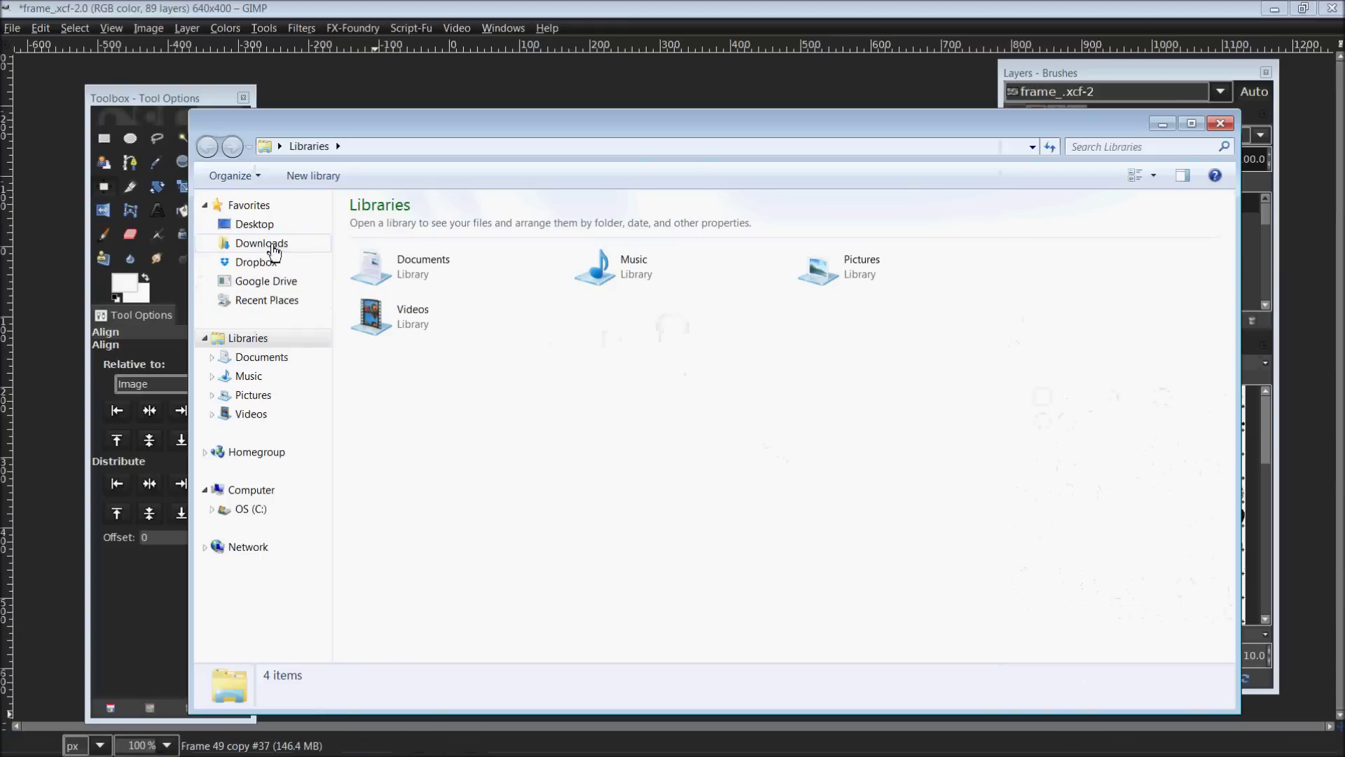
click(287, 509)
double_click(424, 550)
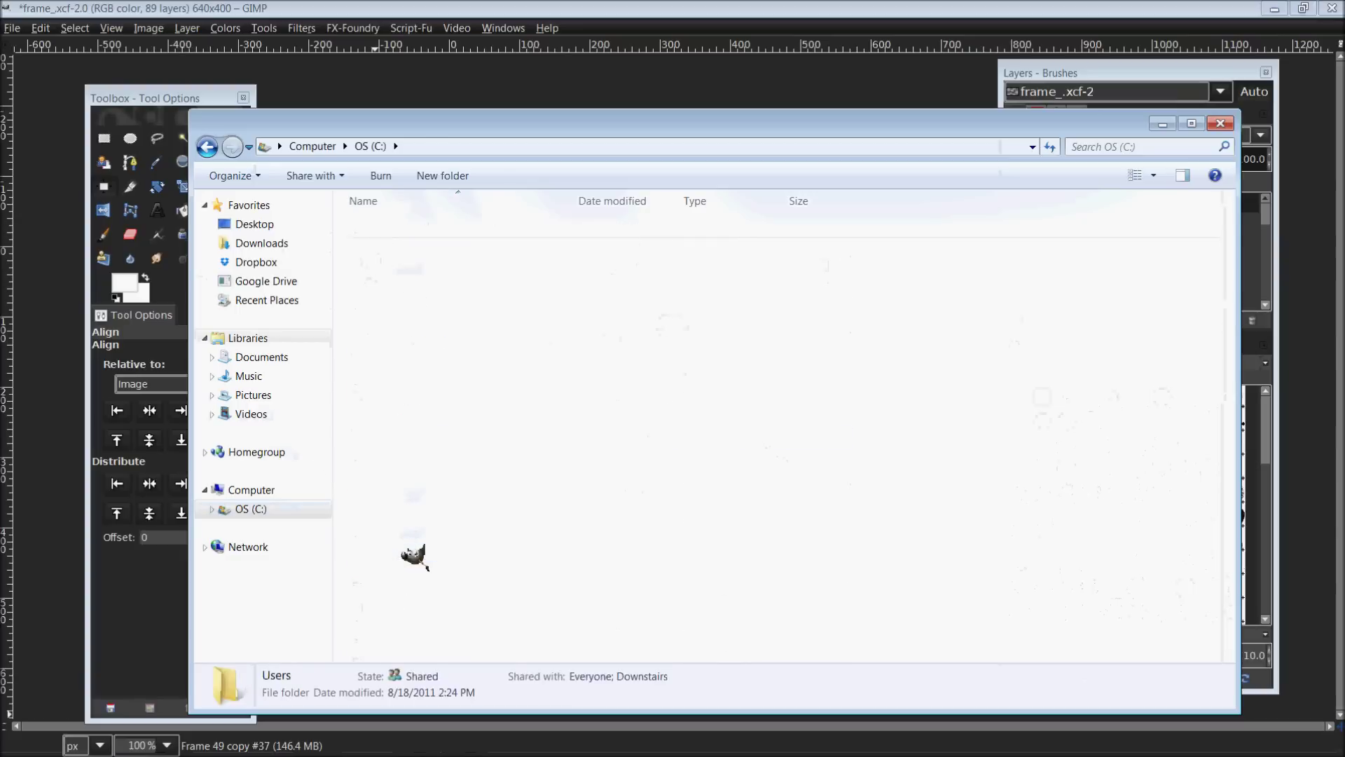
double_click(431, 249)
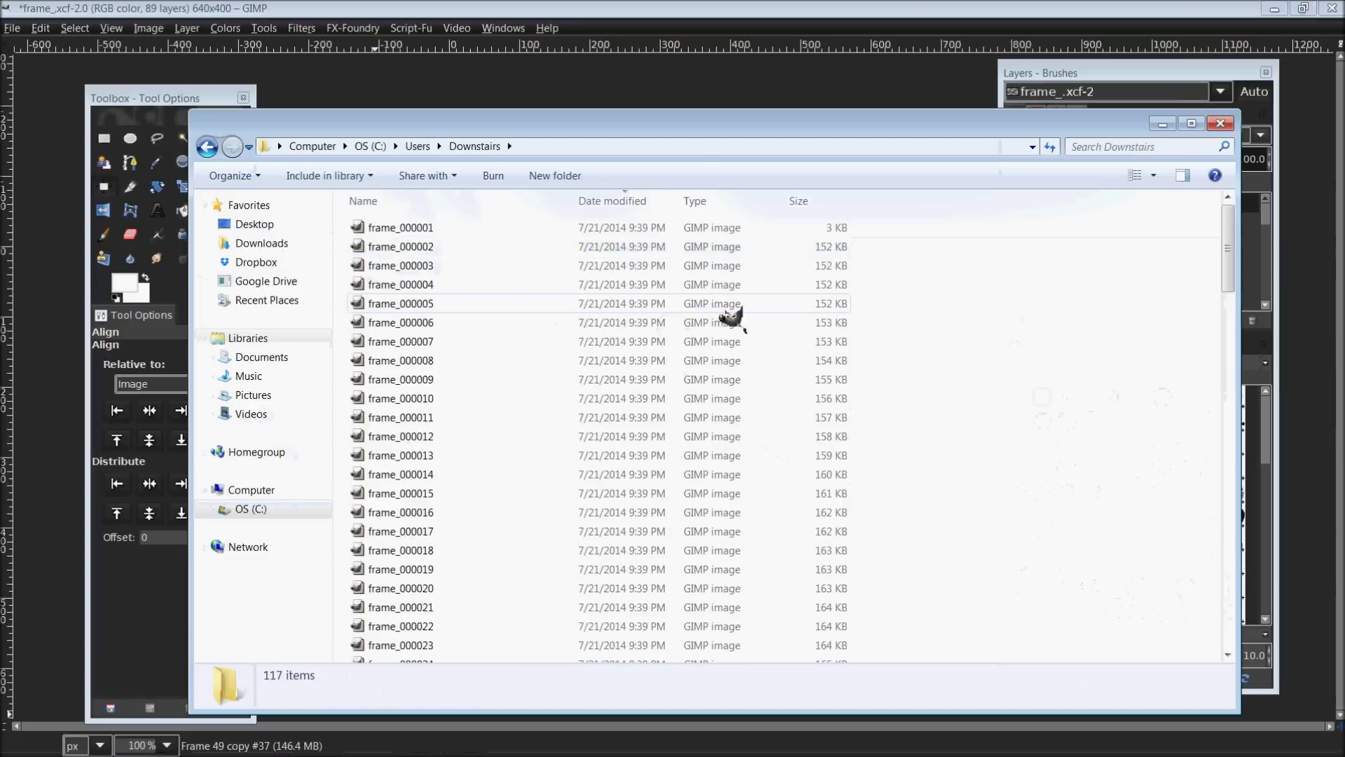
drag(952, 127, 950, 76)
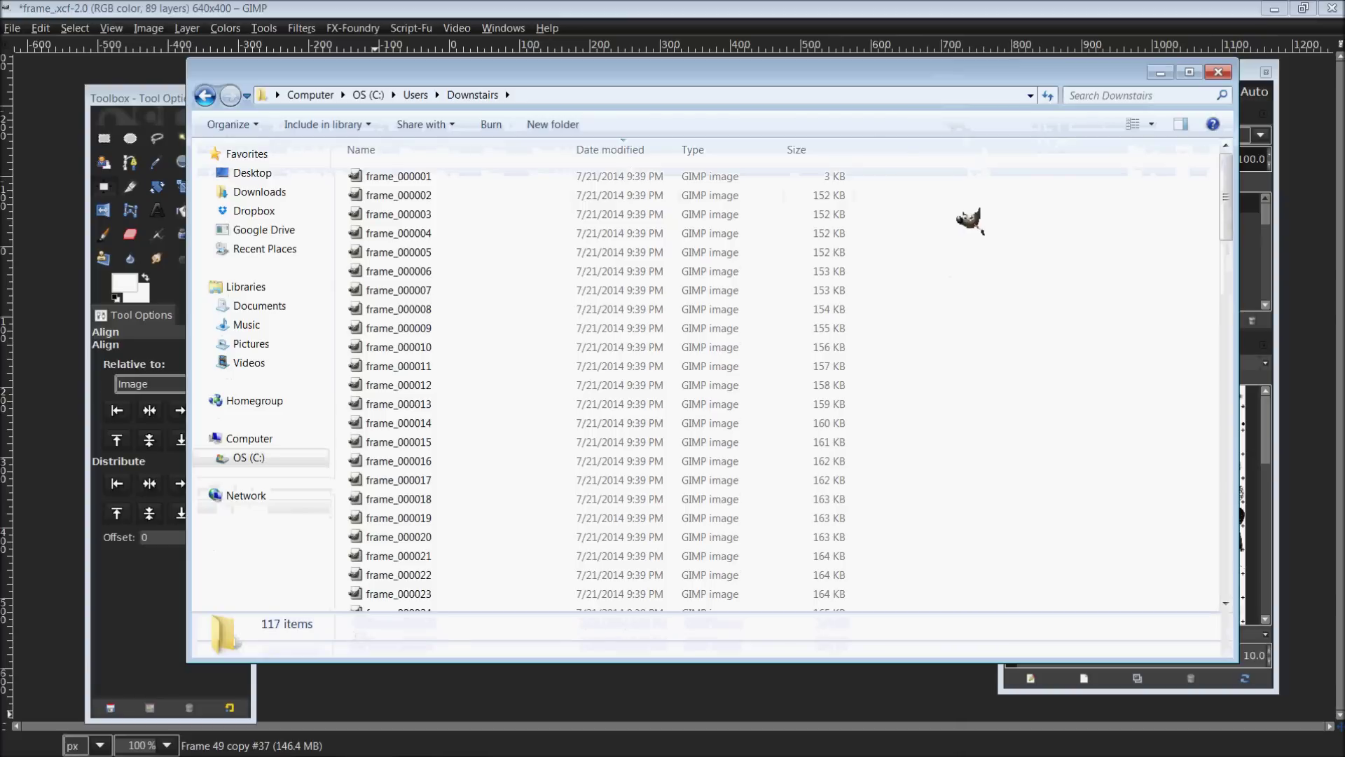
scroll(976, 212, down, 15)
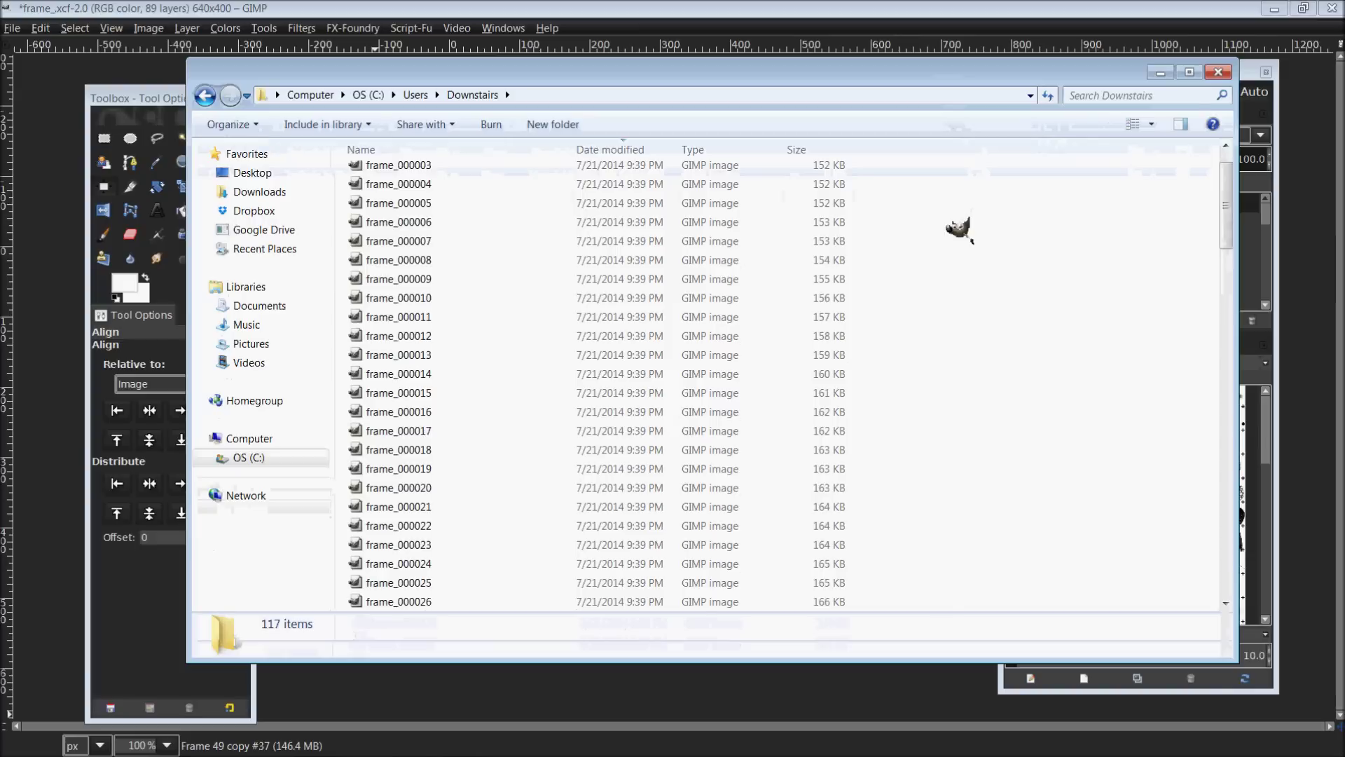
scroll(946, 234, down, 13)
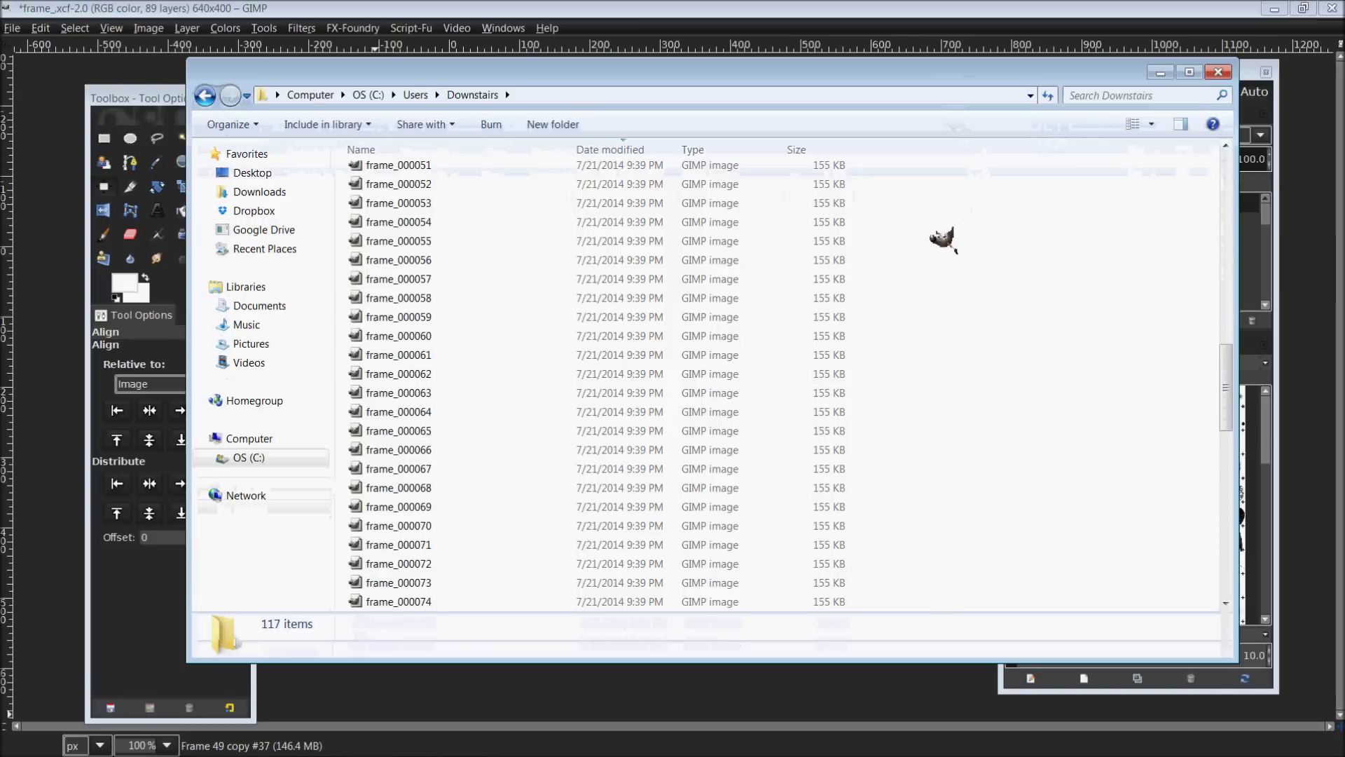
scroll(942, 231, up, 6)
scroll(942, 231, up, 20)
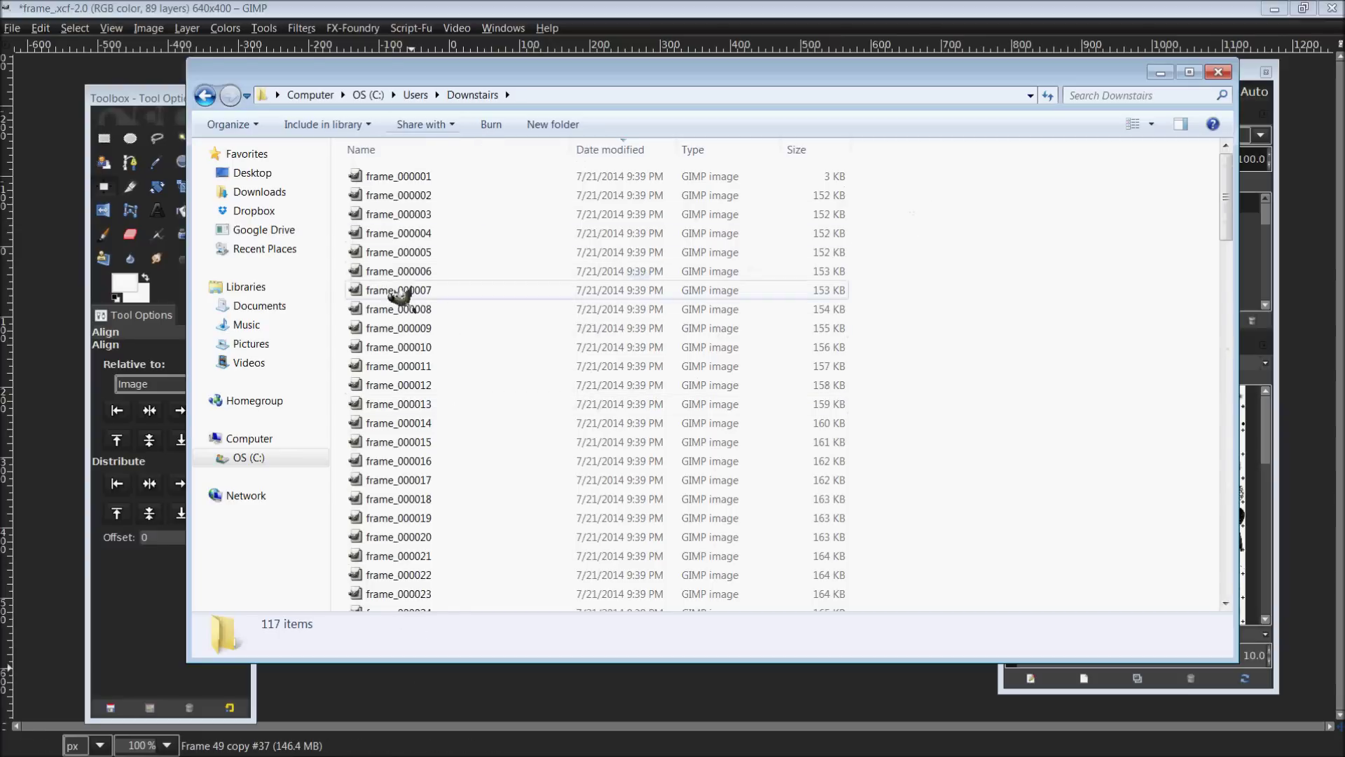
click(1163, 74)
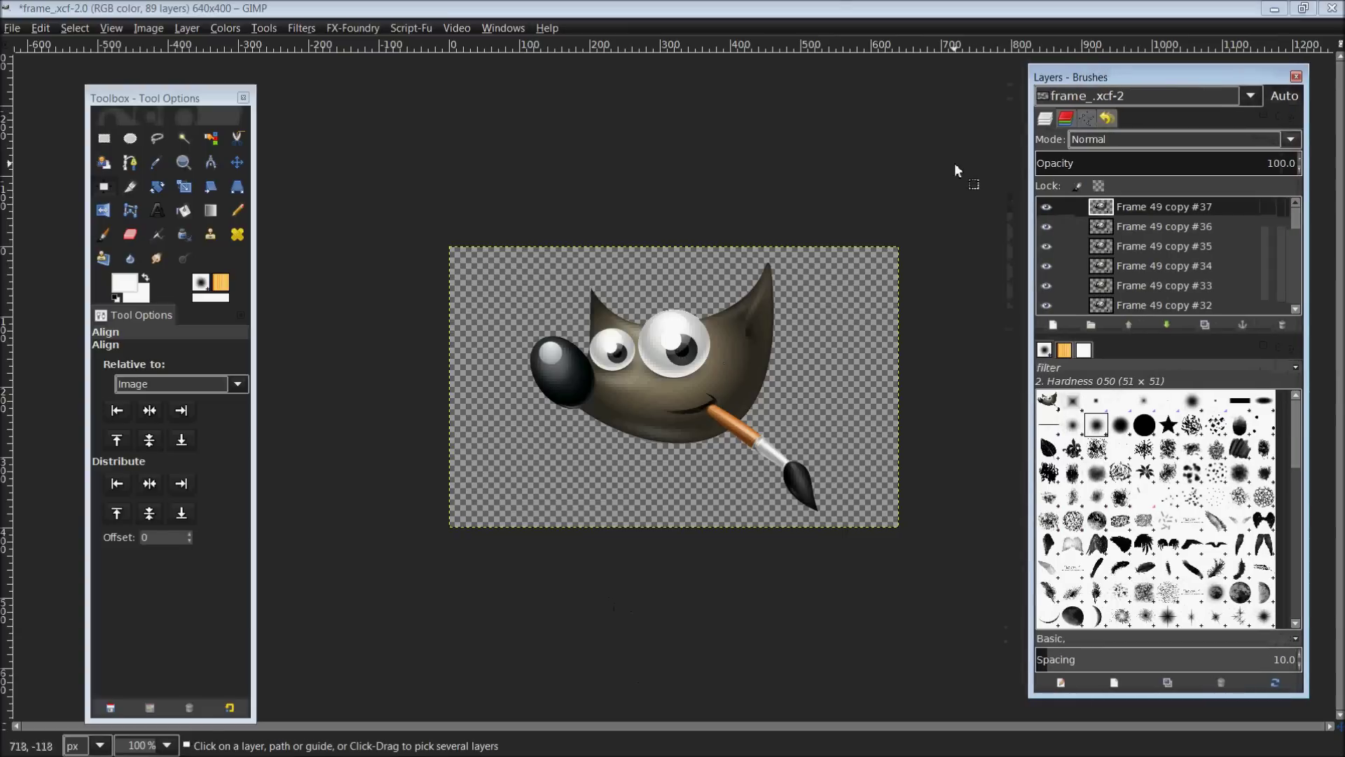
- Encode frames 1 to 89 as frame.avi with the Master Videoencoder, using a framerate of 50 and the FFMPEG encoder
click(457, 28)
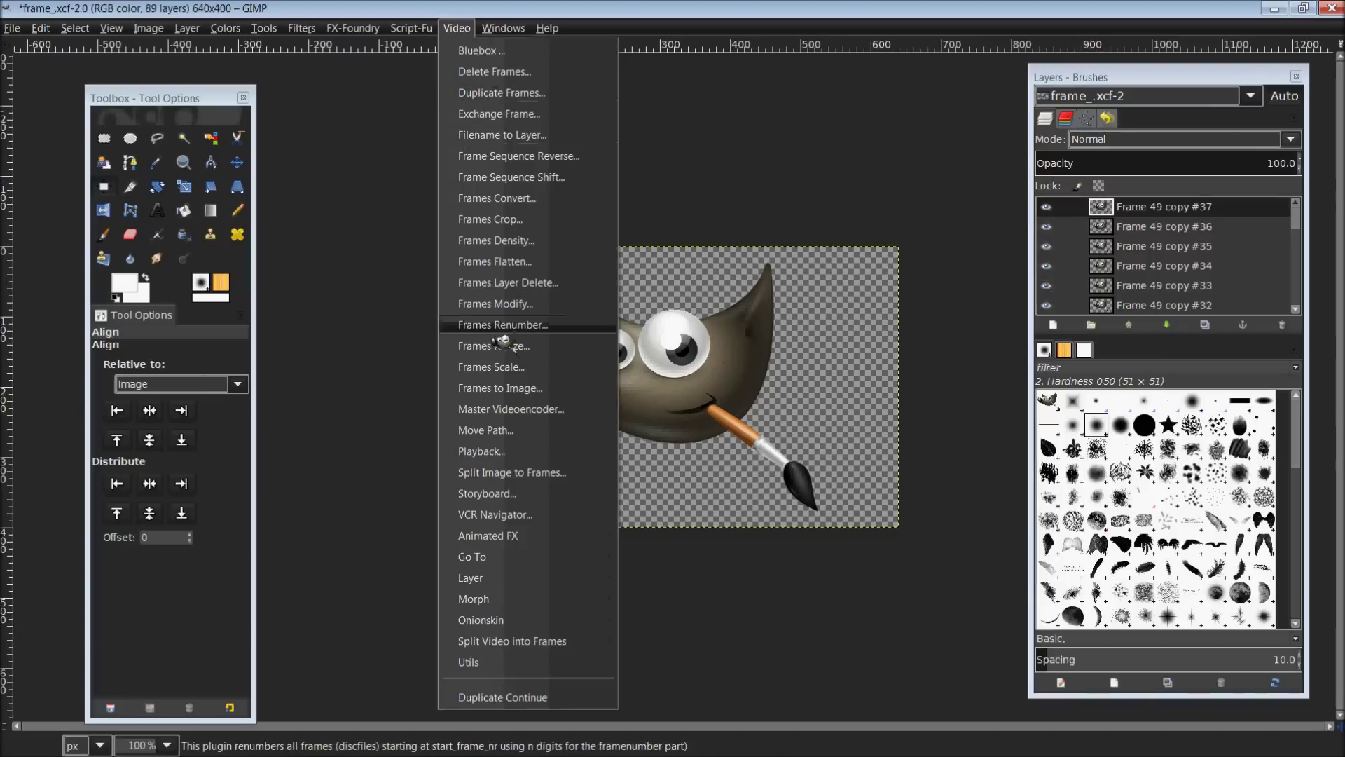
click(580, 413)
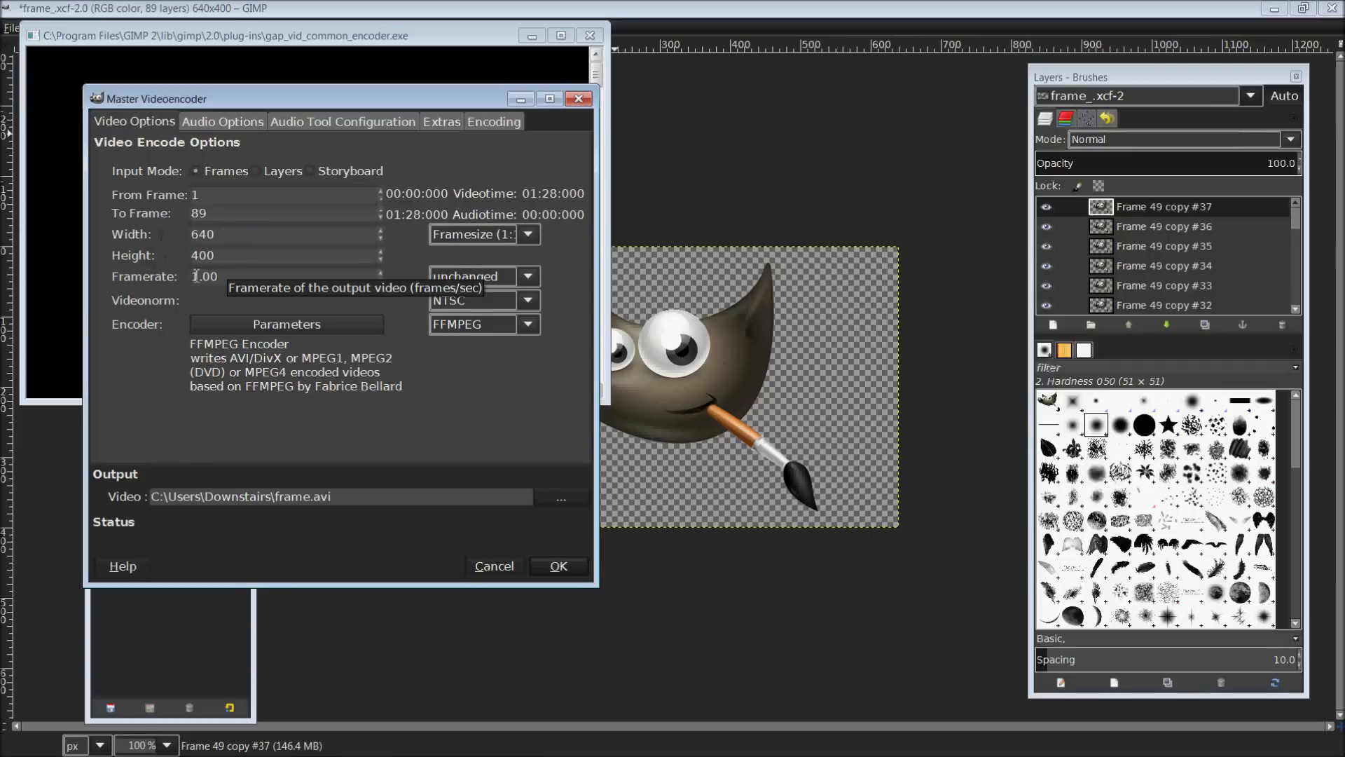
drag(233, 278, 190, 277)
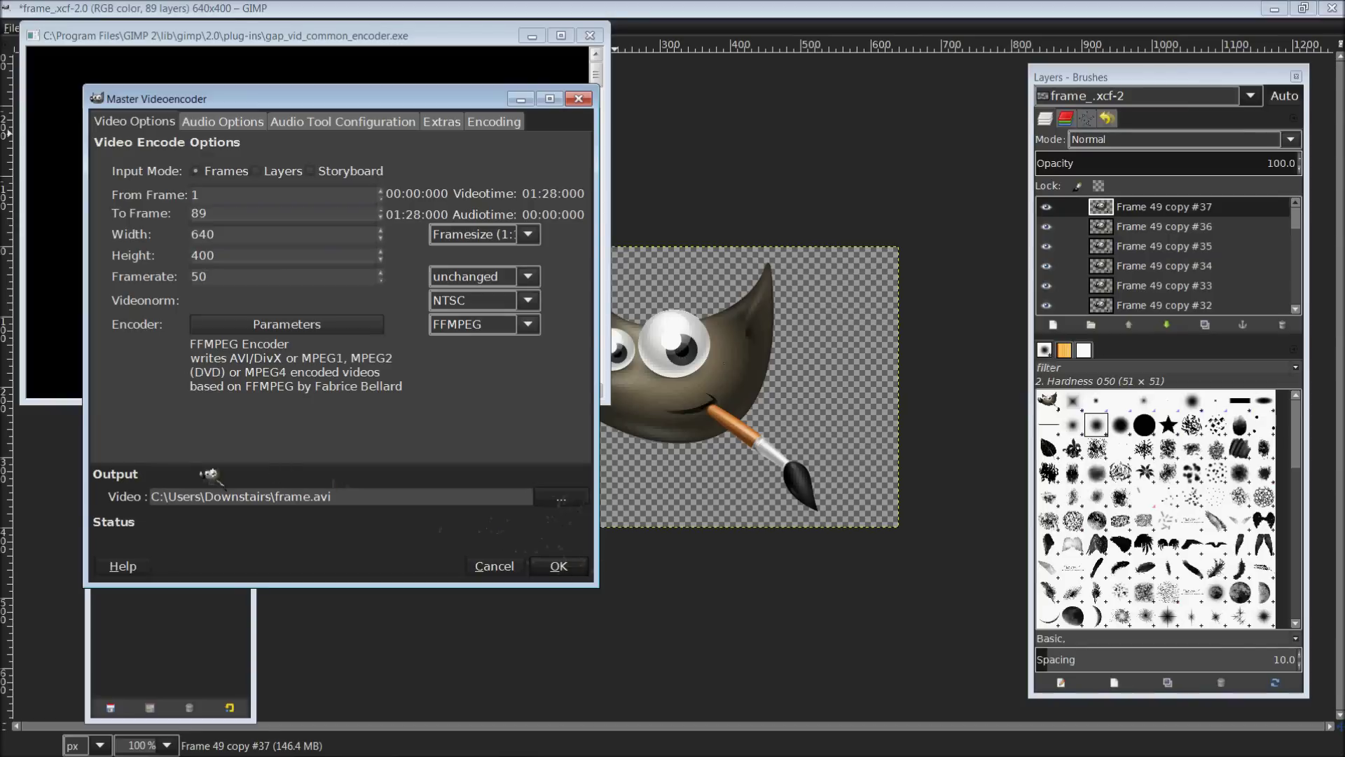
click(571, 565)
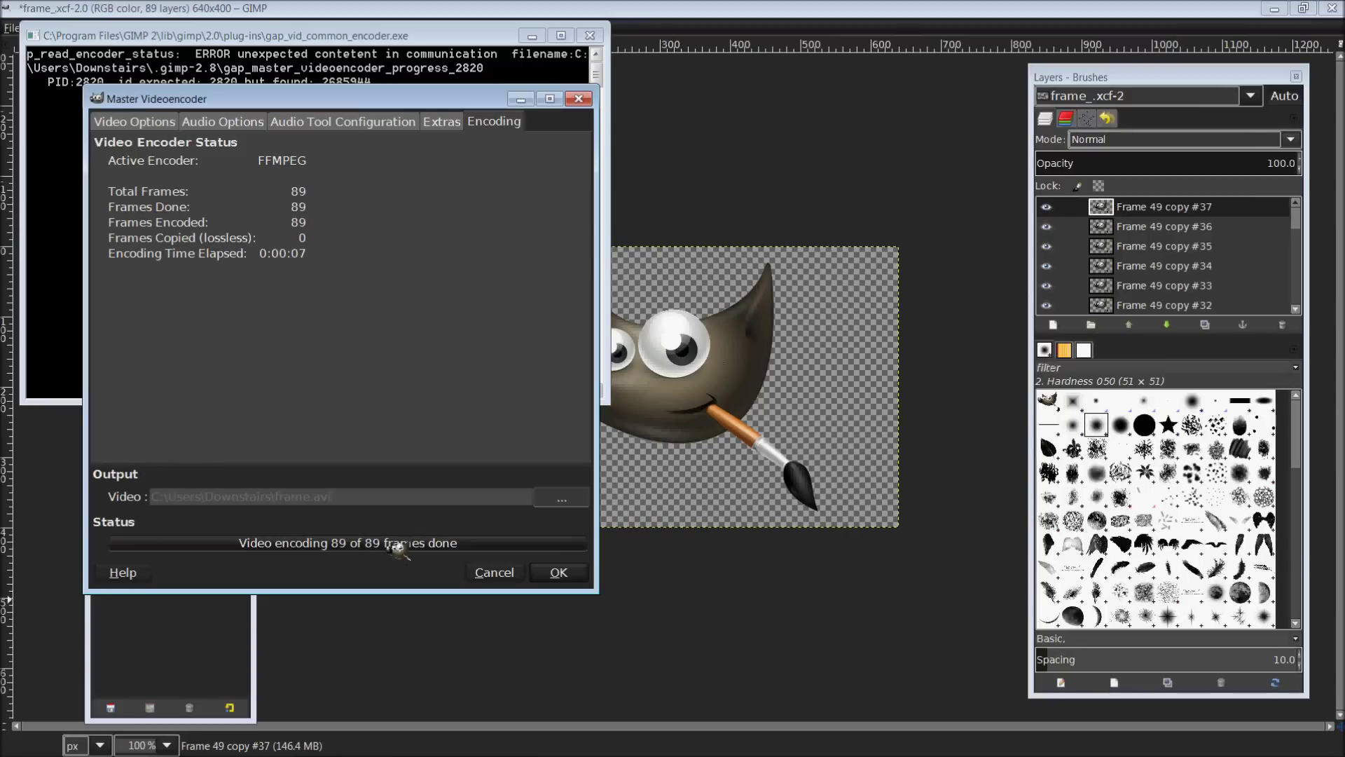
click(564, 572)
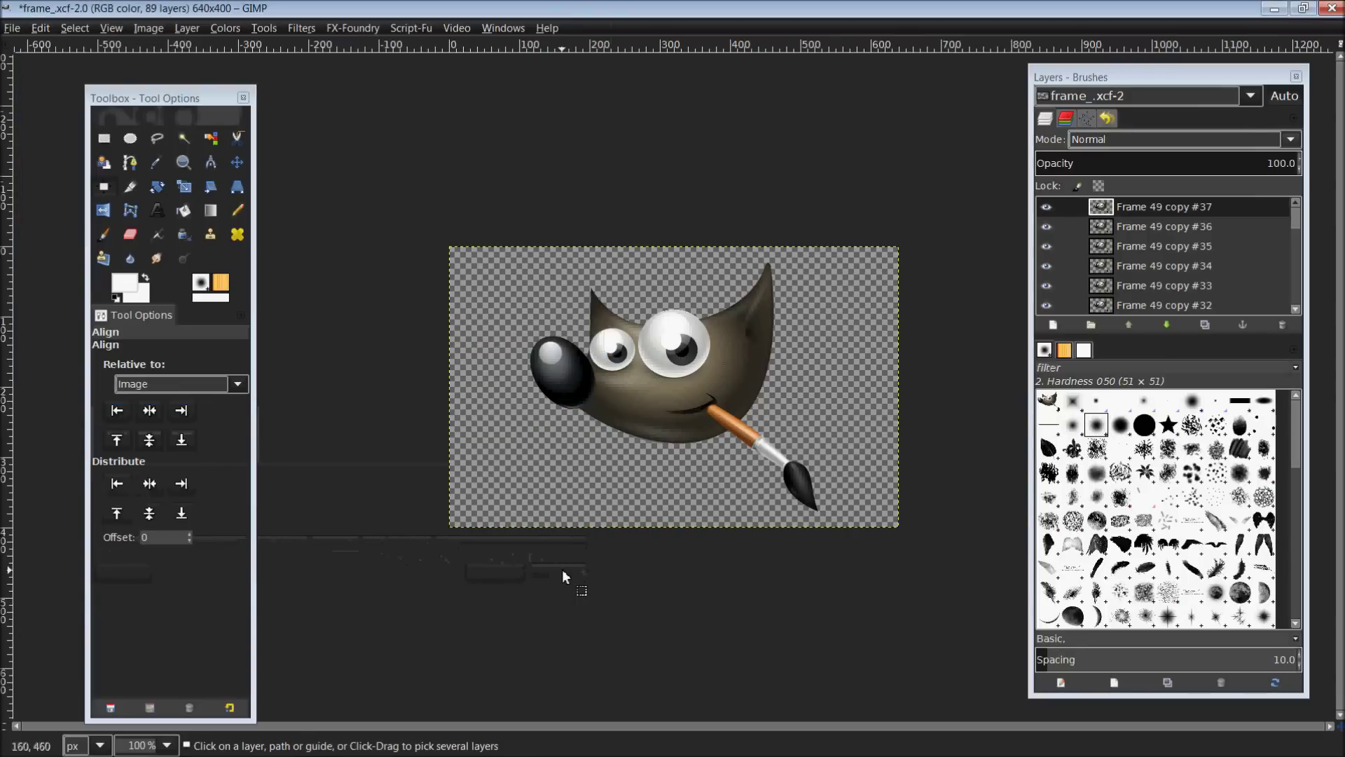
- Return to the Explorer folder, open the frame AVI file with VLC media player, and play it
mouse_move(564, 755)
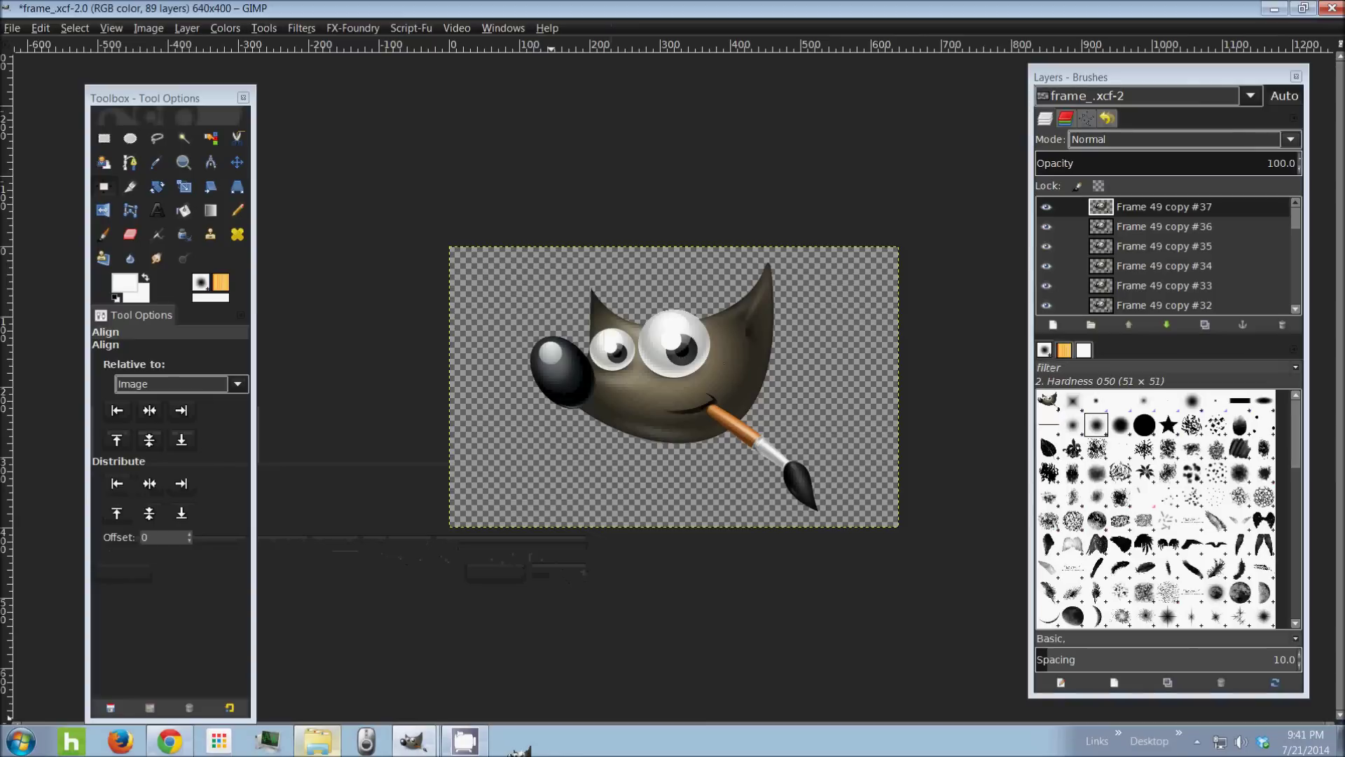
click(335, 743)
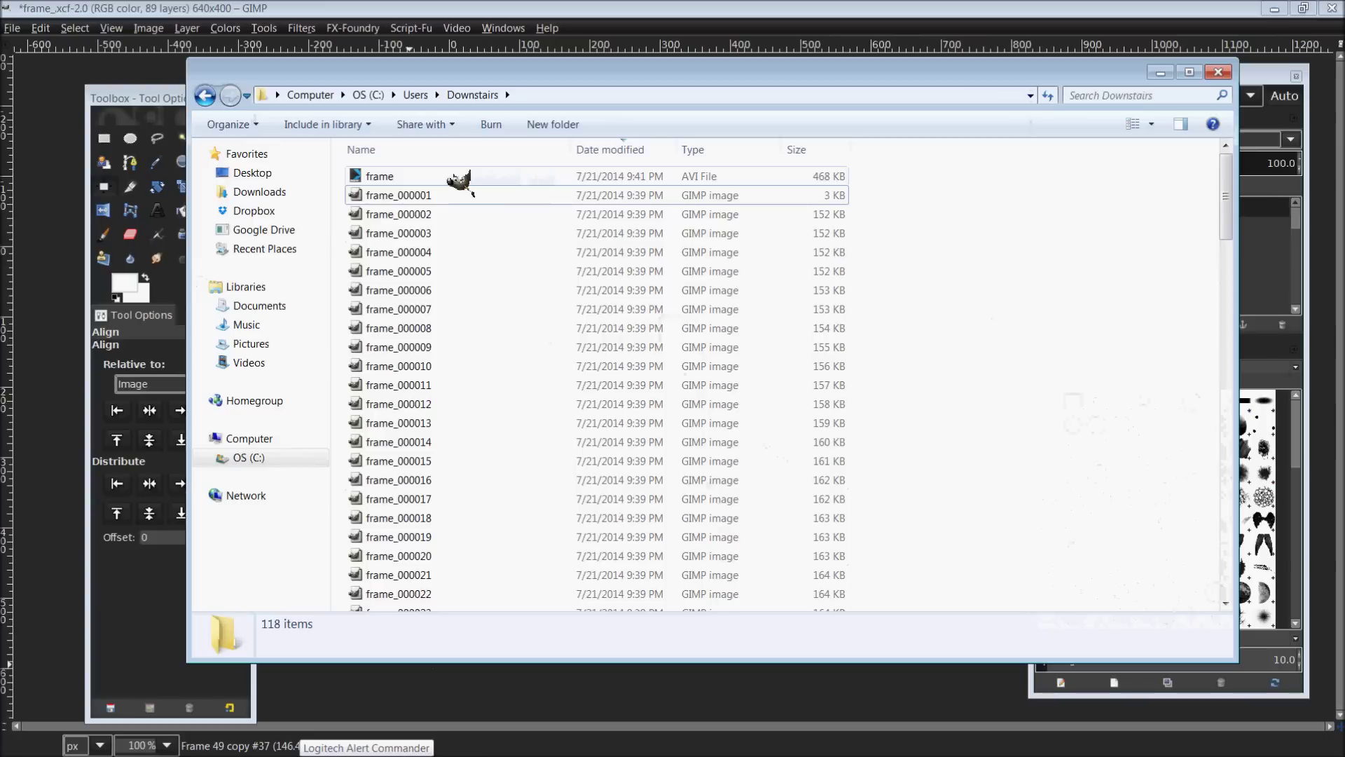
click(403, 177)
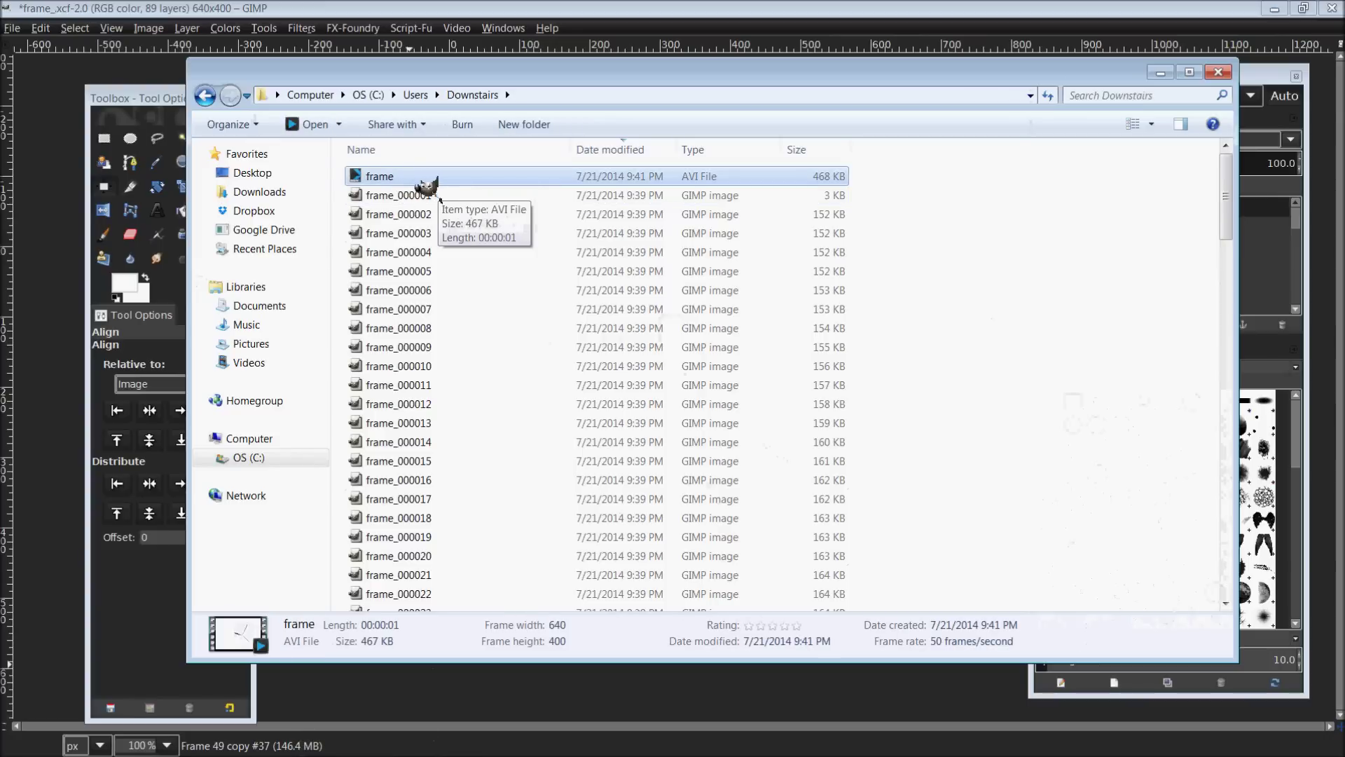
right_click(397, 175)
mouse_move(459, 248)
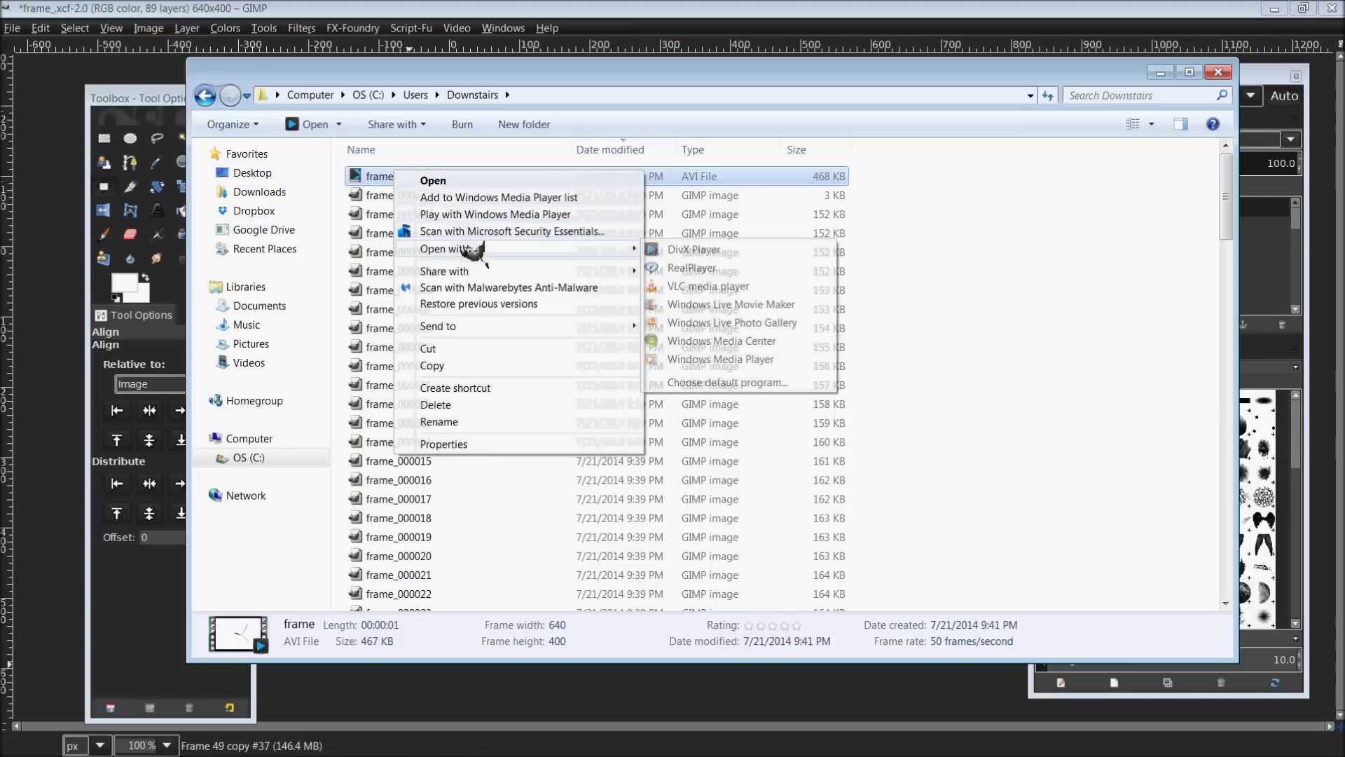
click(701, 286)
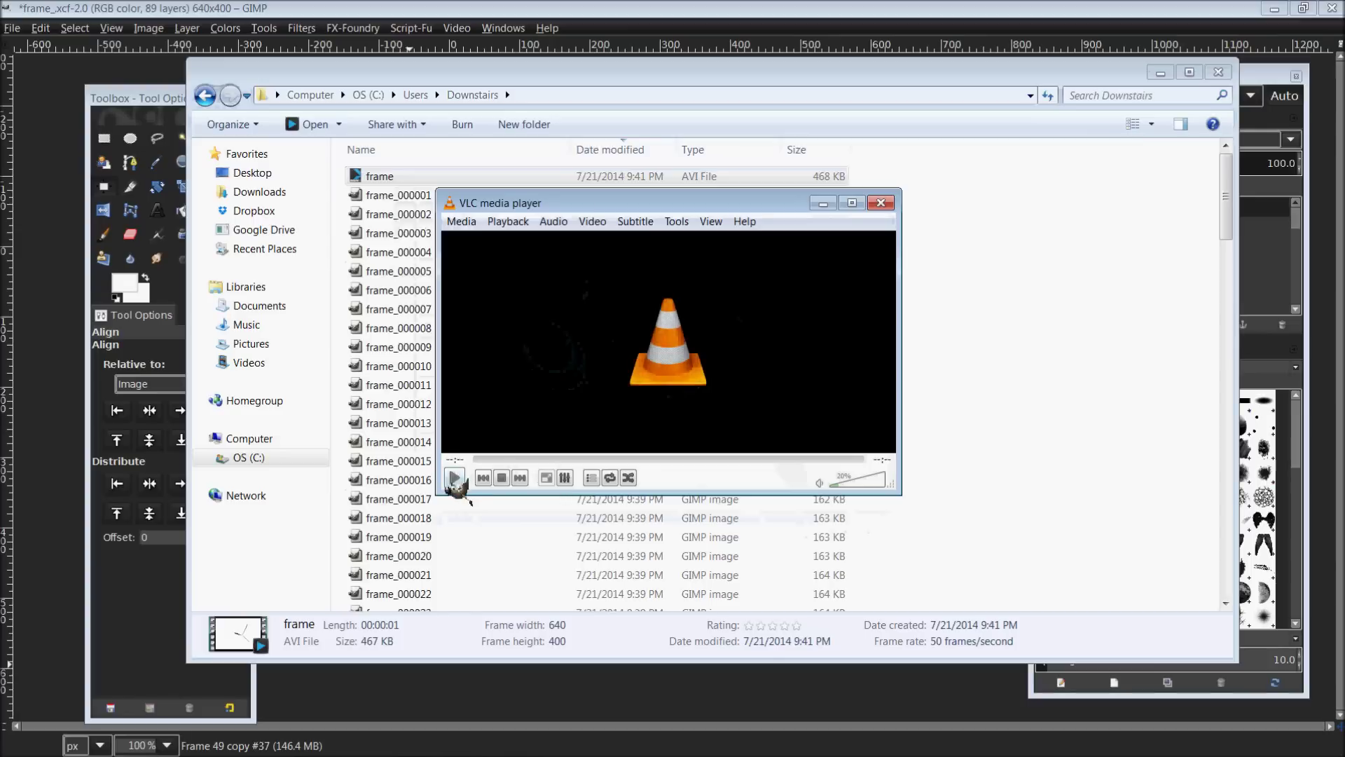
click(454, 477)
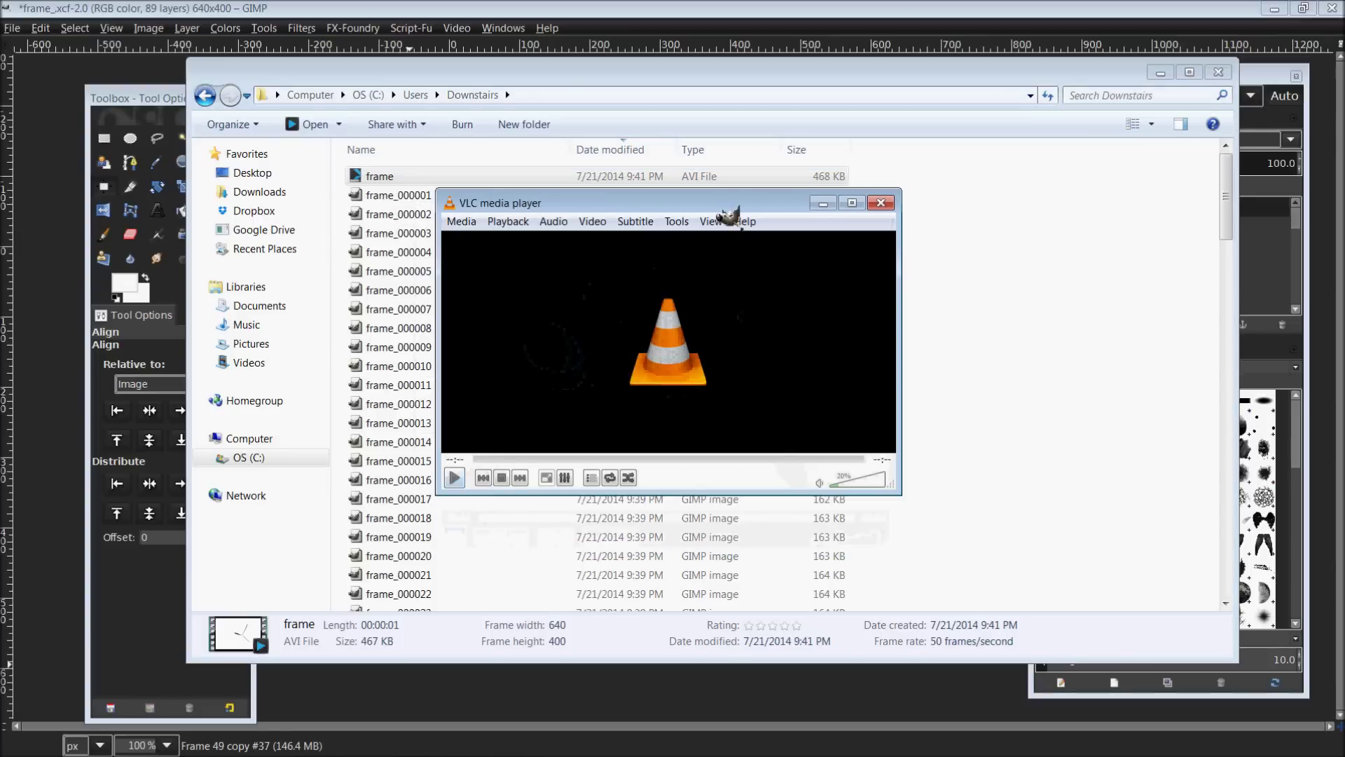
- Replay frame.avi in VLC media player and close the player
drag(732, 209, 737, 234)
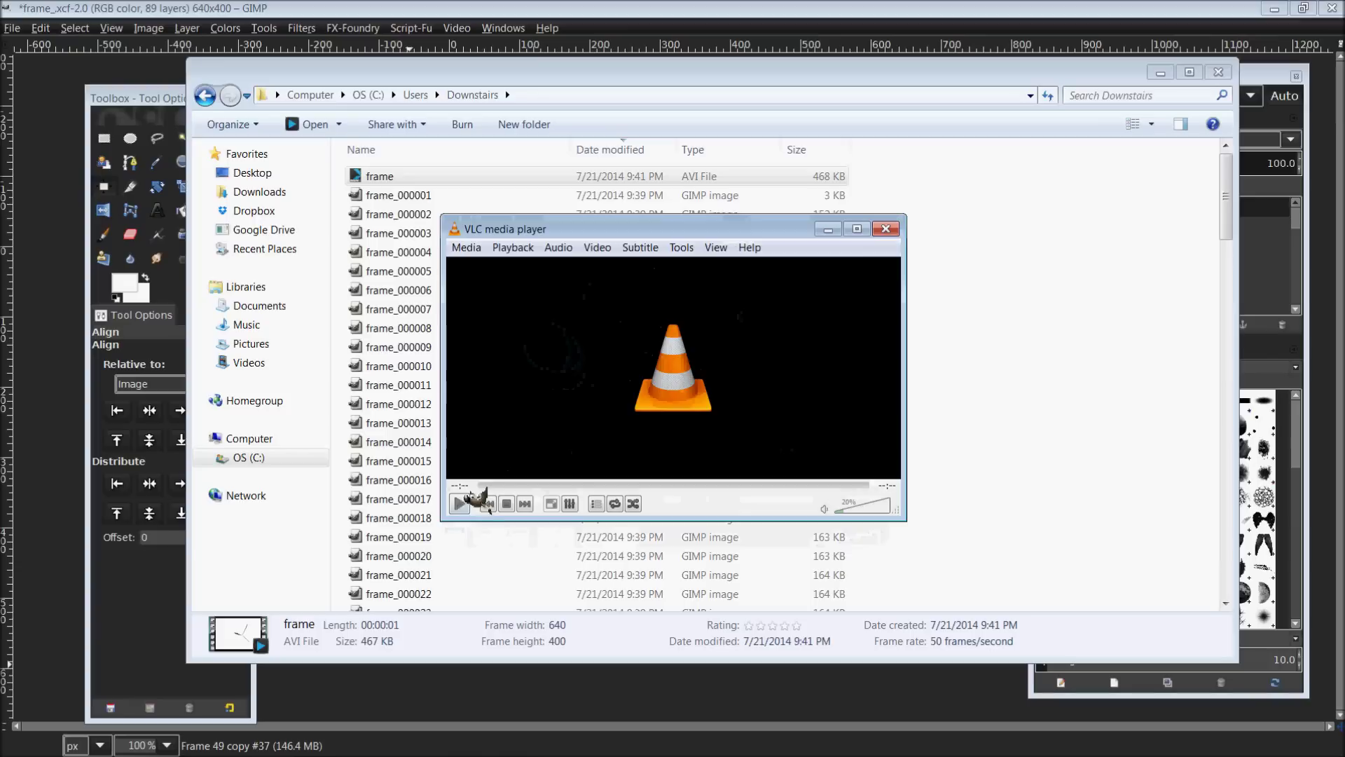
click(459, 503)
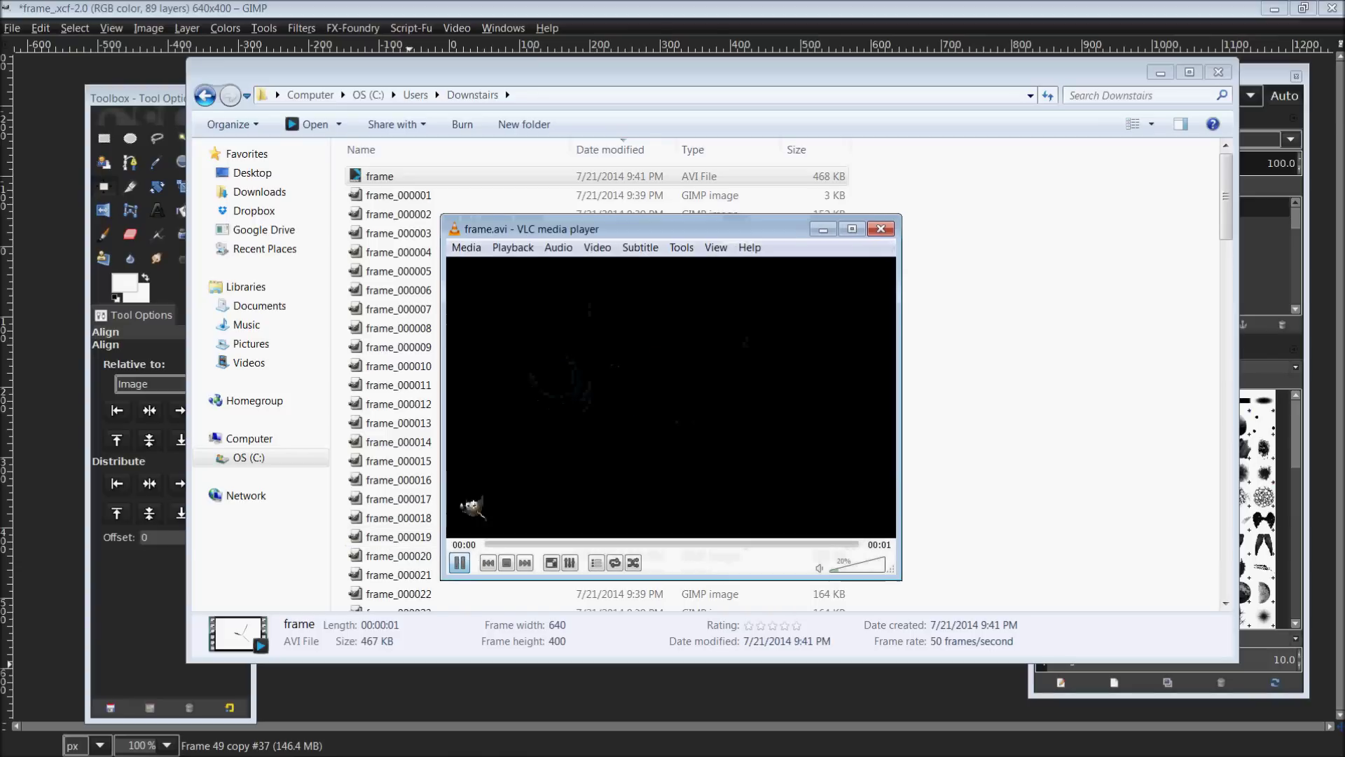
click(885, 230)
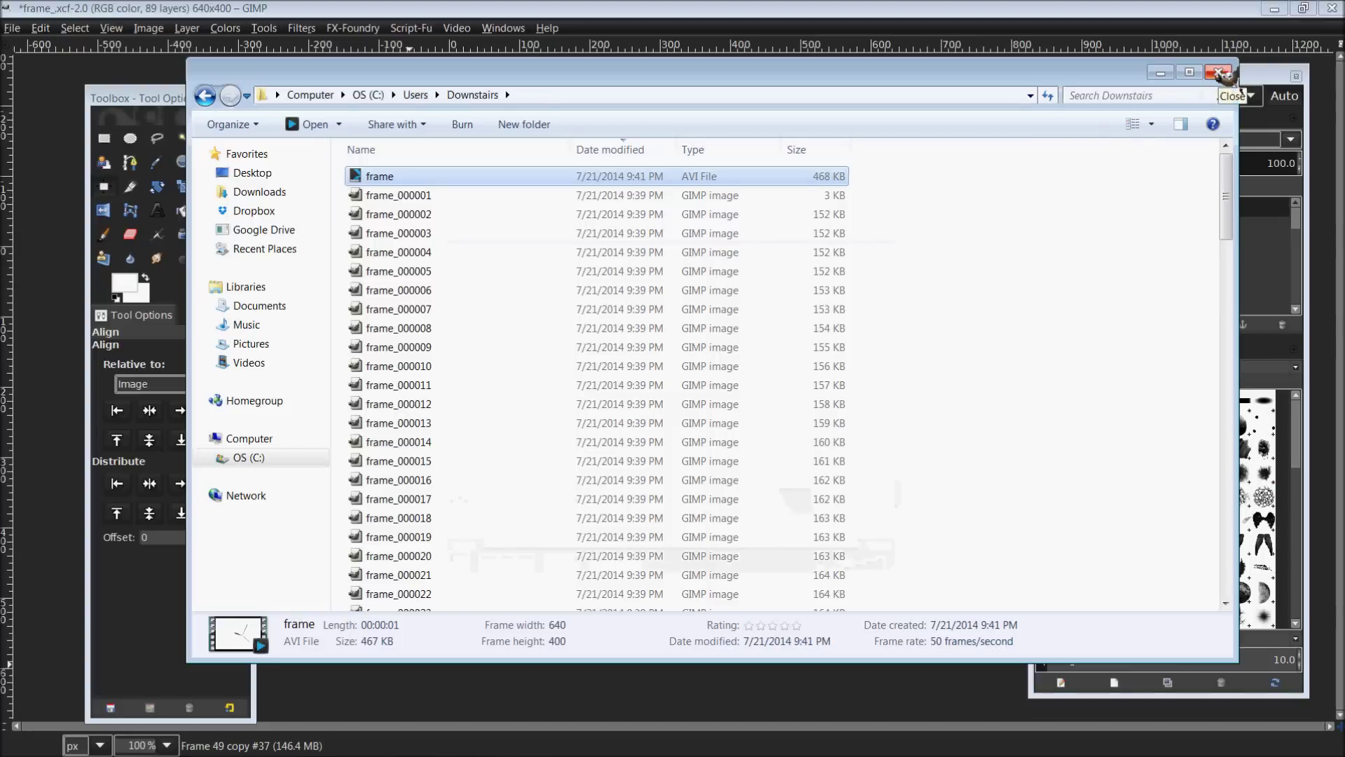
mouse_move(1073, 74)
mouse_down()
mouse_move(1058, 61)
mouse_move(1078, 89)
mouse_move(1089, 62)
mouse_up()
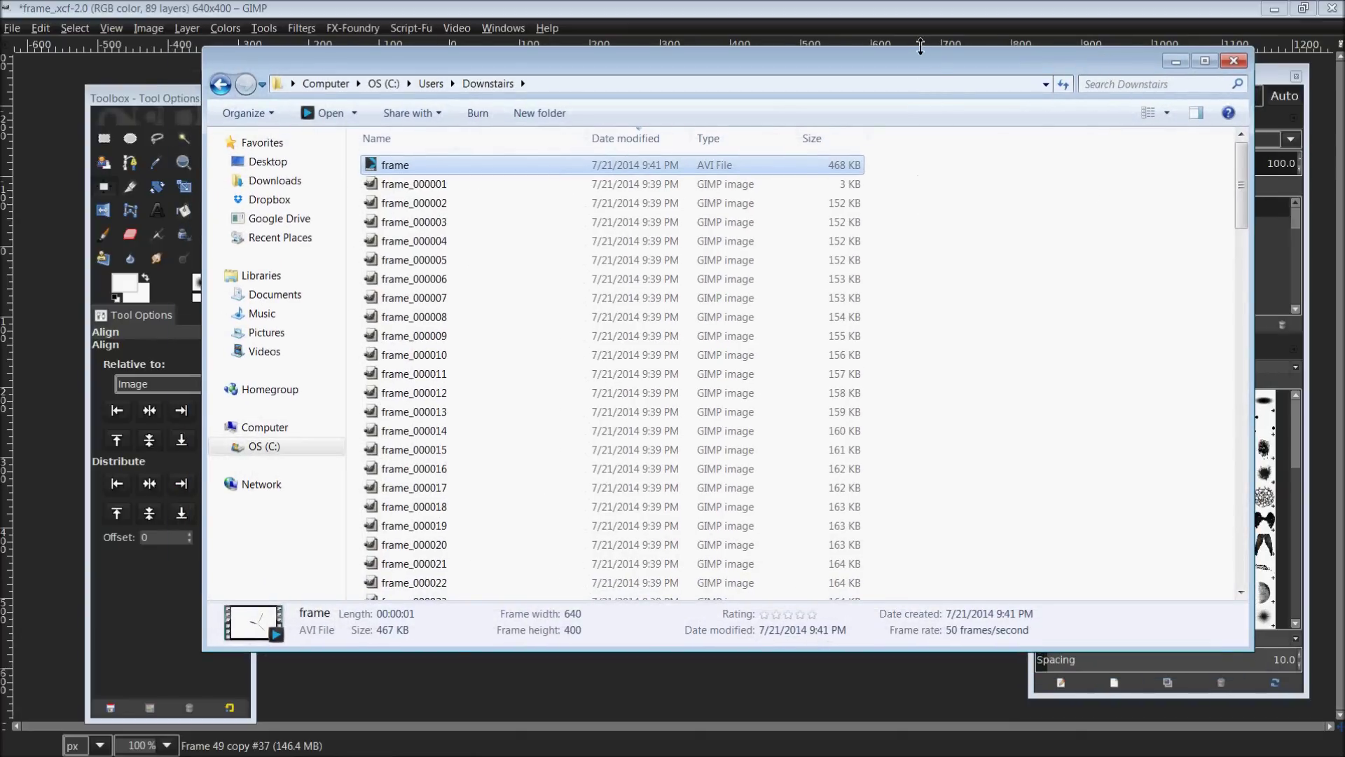
drag(928, 65, 934, 51)
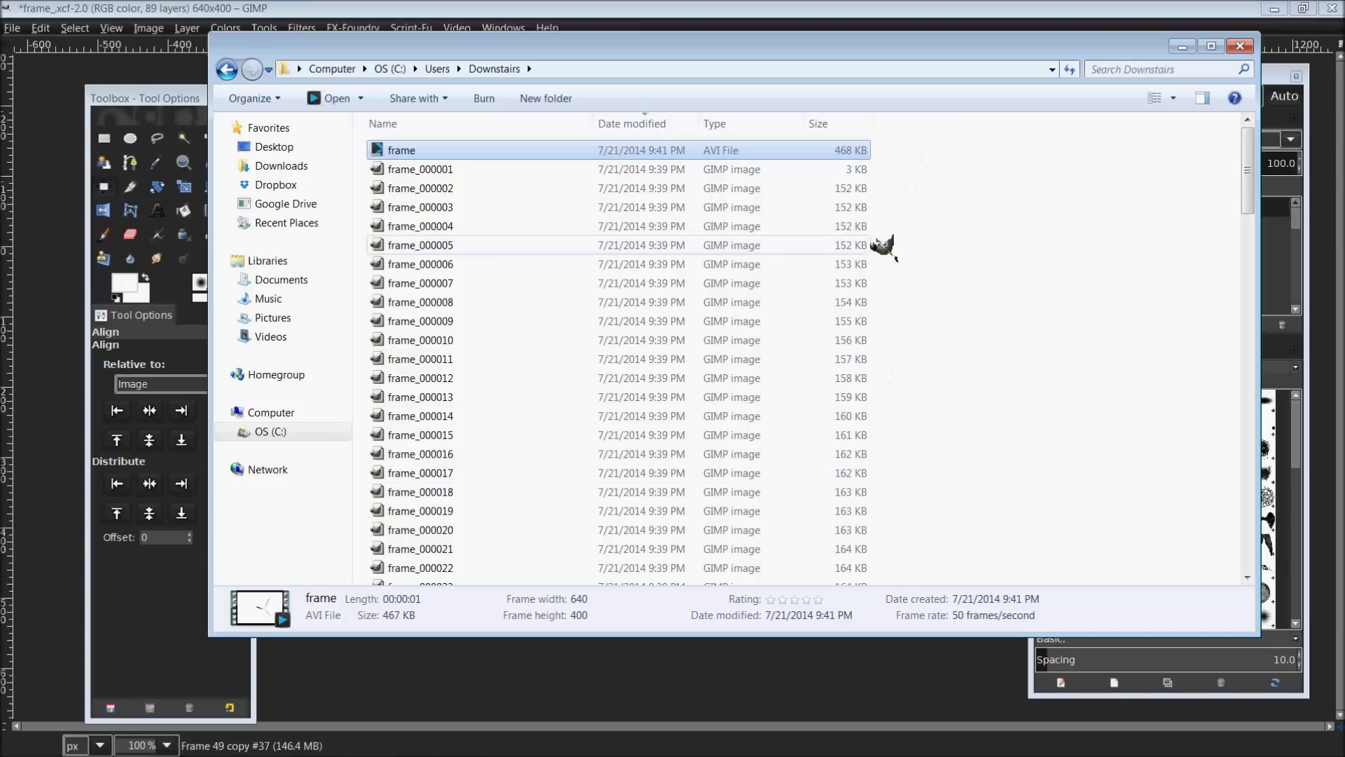
drag(1000, 56, 983, 122)
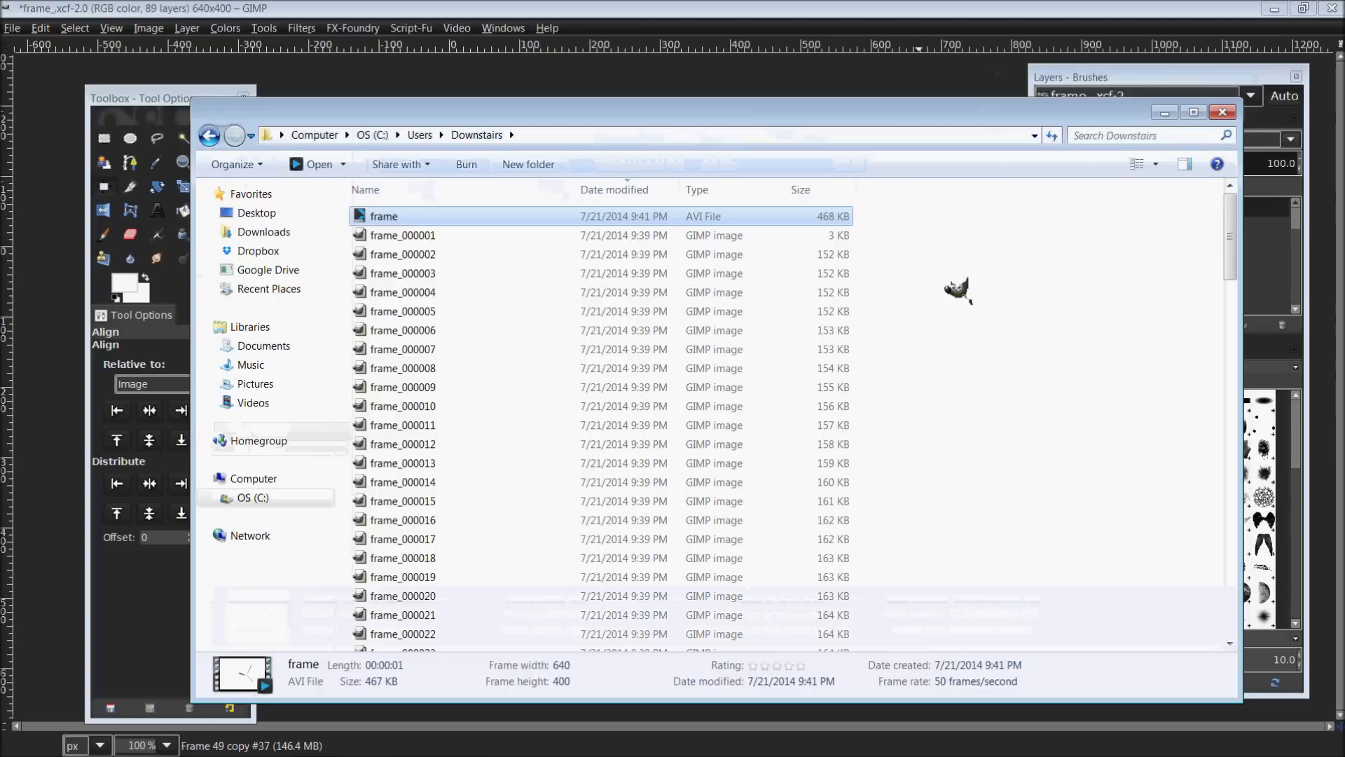
- Select the 89 numbered GIMP frame images in the Downstairs folder, excluding the frame AVI file, and move them to the Recycle Bin
drag(1004, 227, 942, 385)
scroll(1030, 418, up, 20)
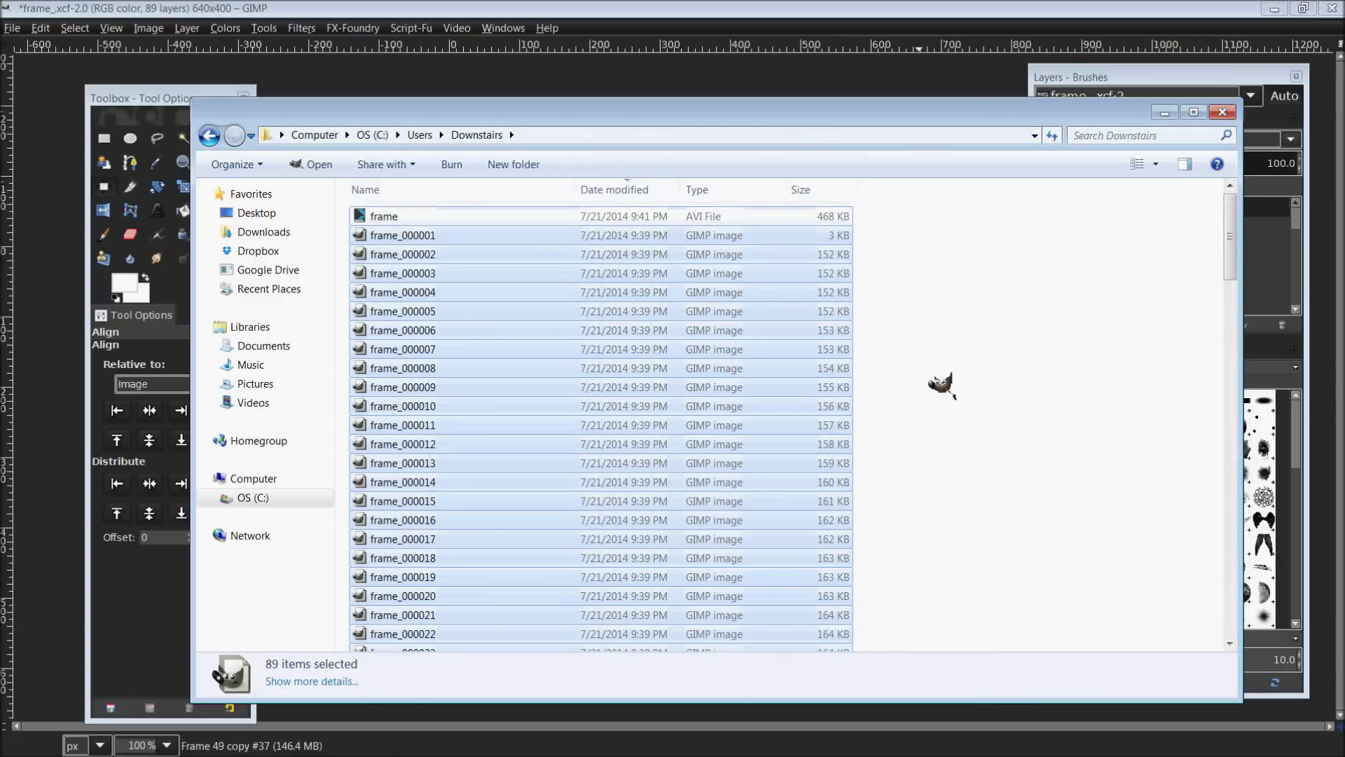
right_click(799, 365)
click(903, 517)
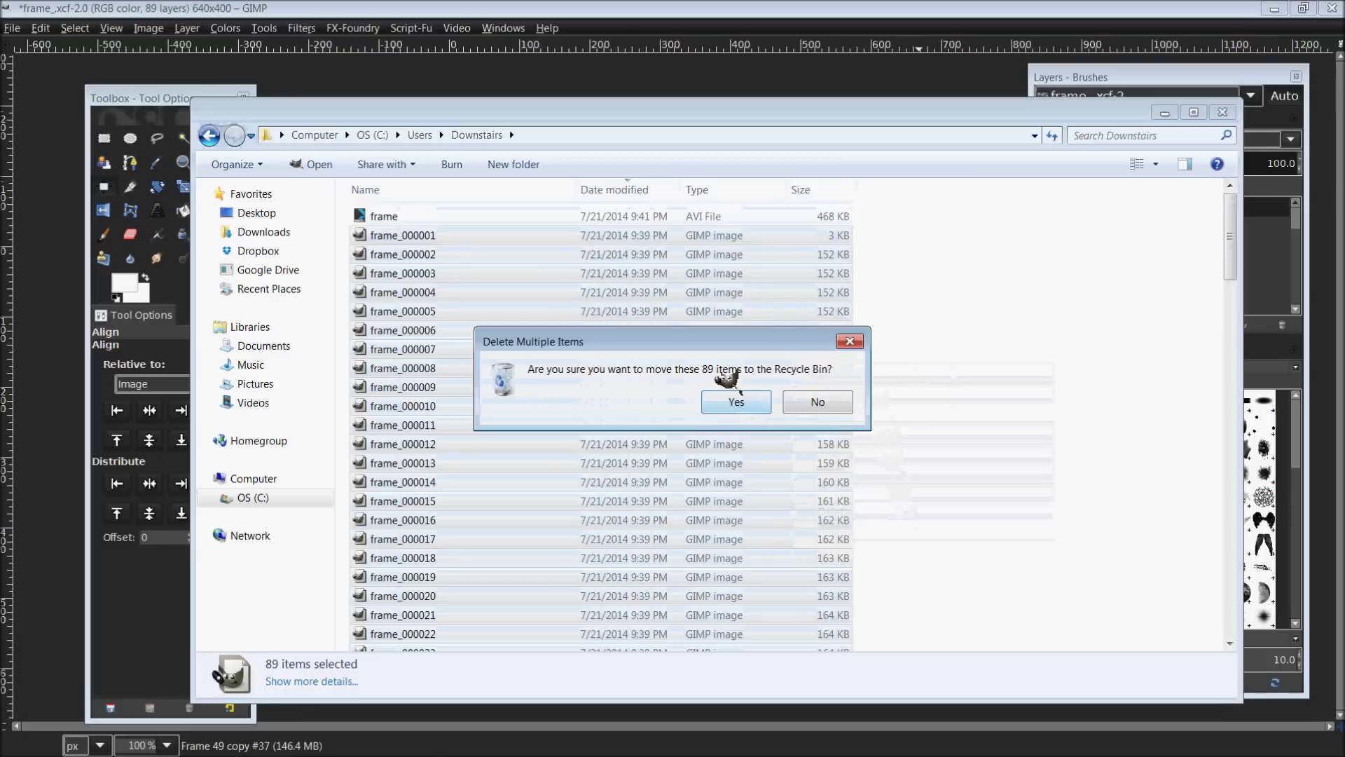
click(760, 408)
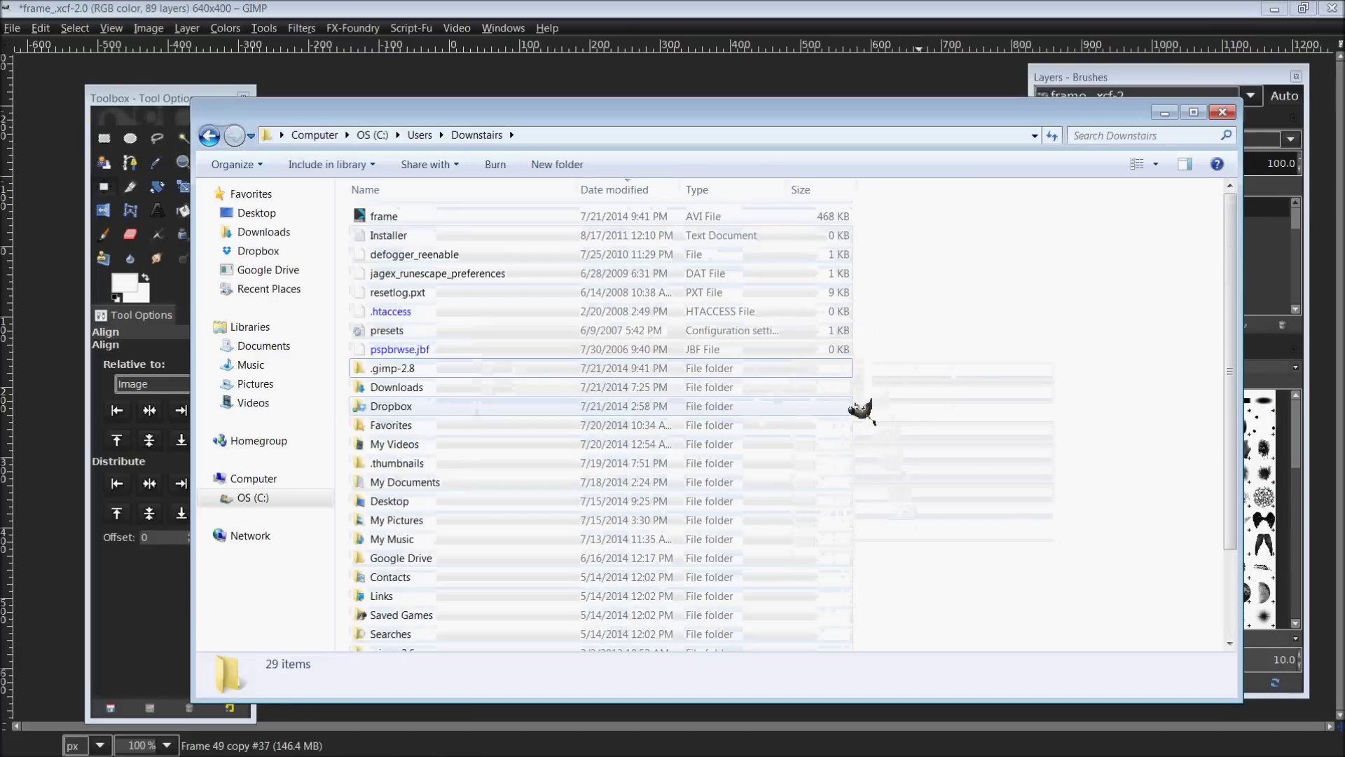
- Bring up the available file actions for the frame AVI file
right_click(648, 221)
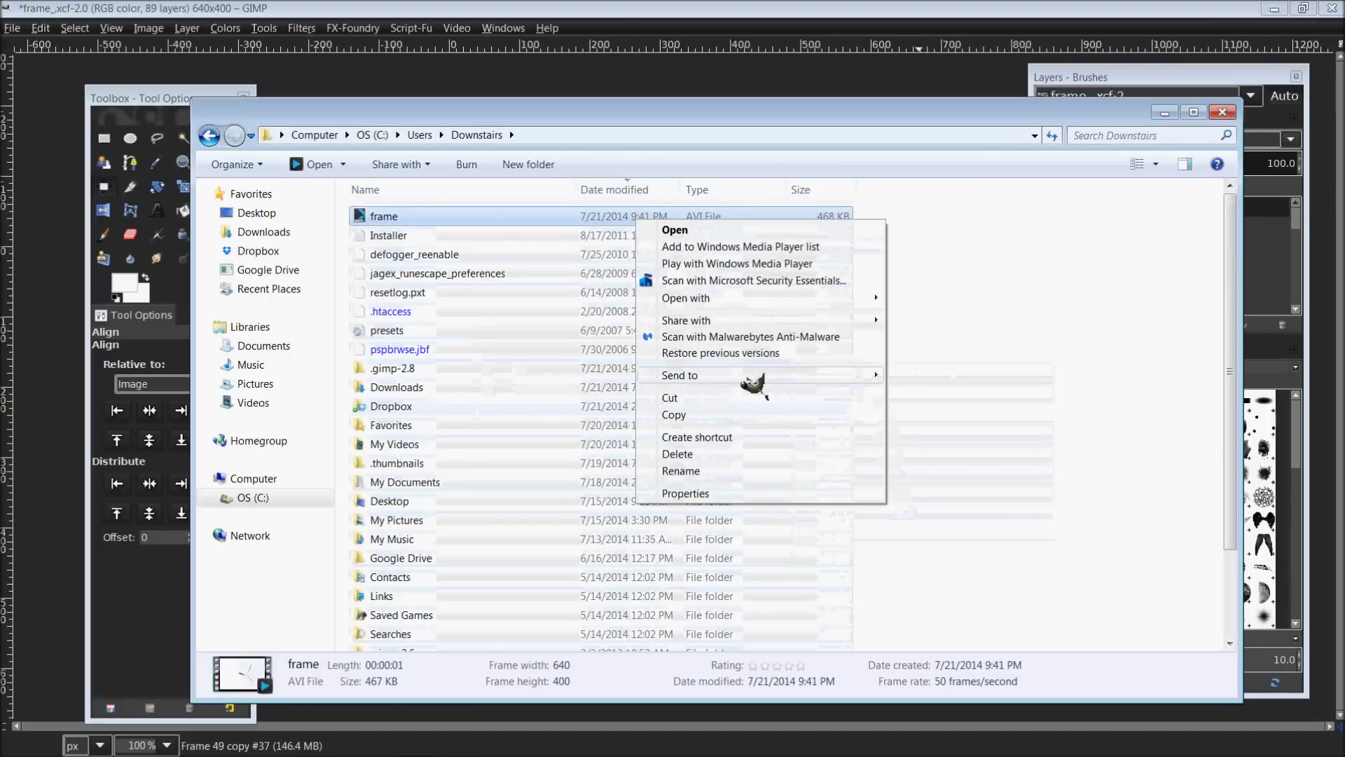